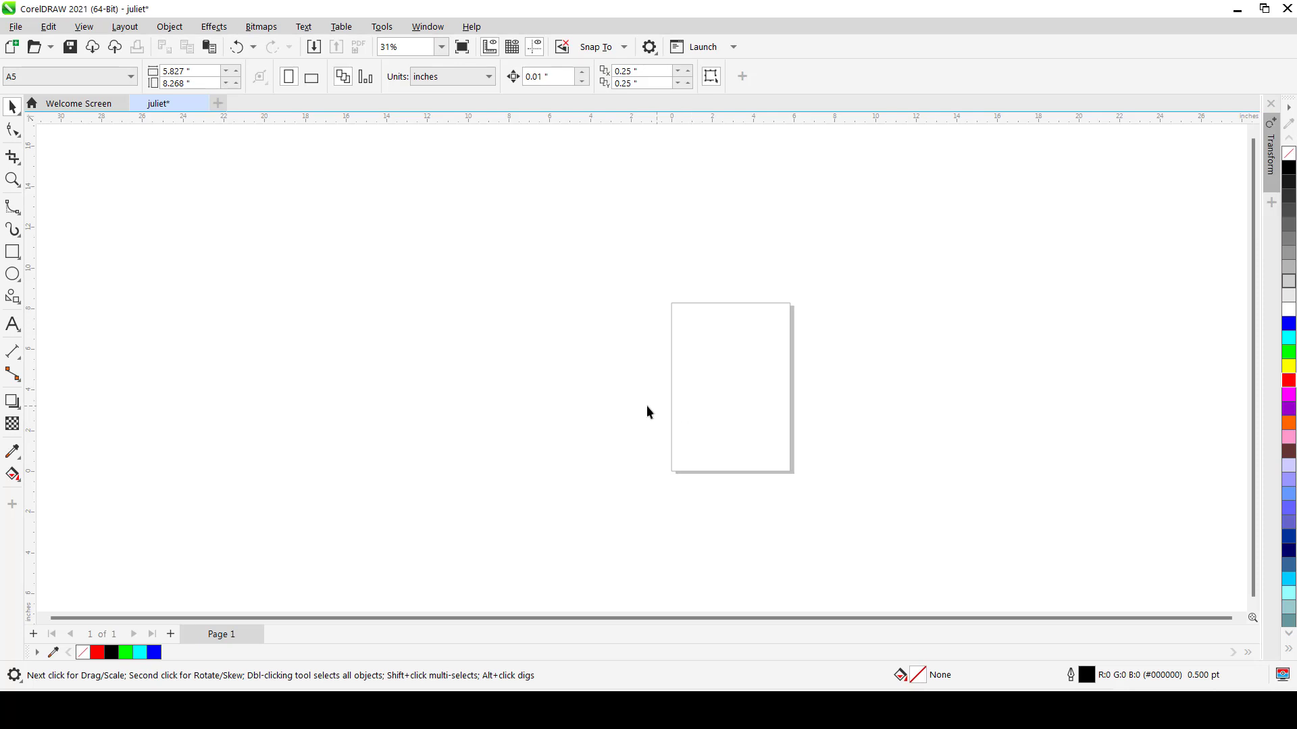
Step: Draw a heart from the basic common shapes, about 0.74 in wide and high, in the upper-left part of the page
click(646, 405)
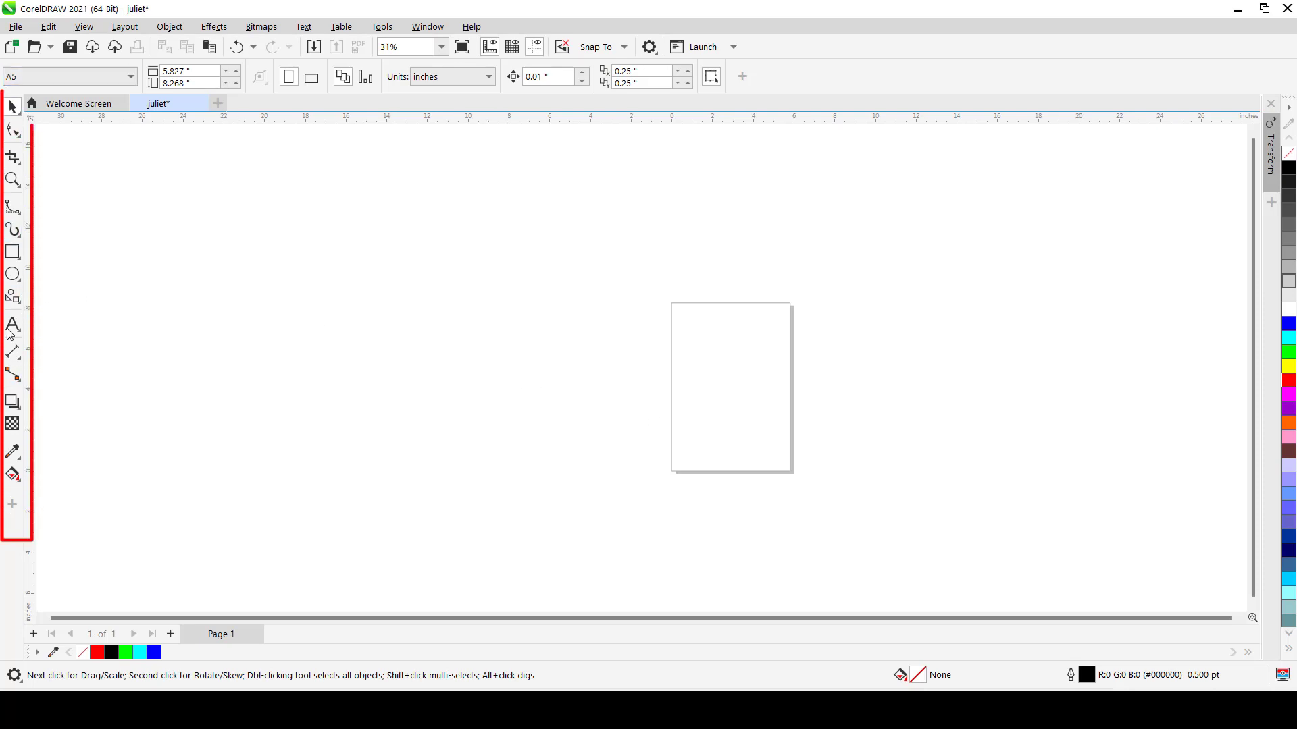
click(22, 305)
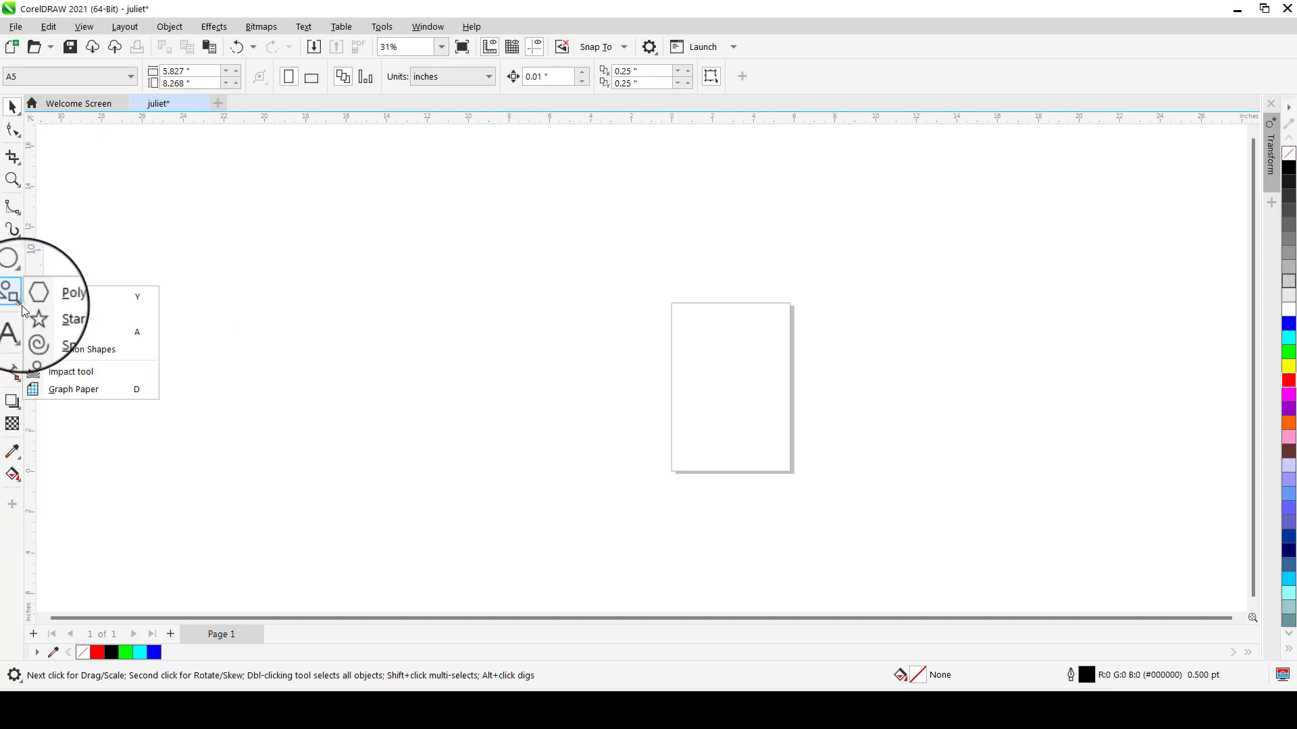
click(68, 352)
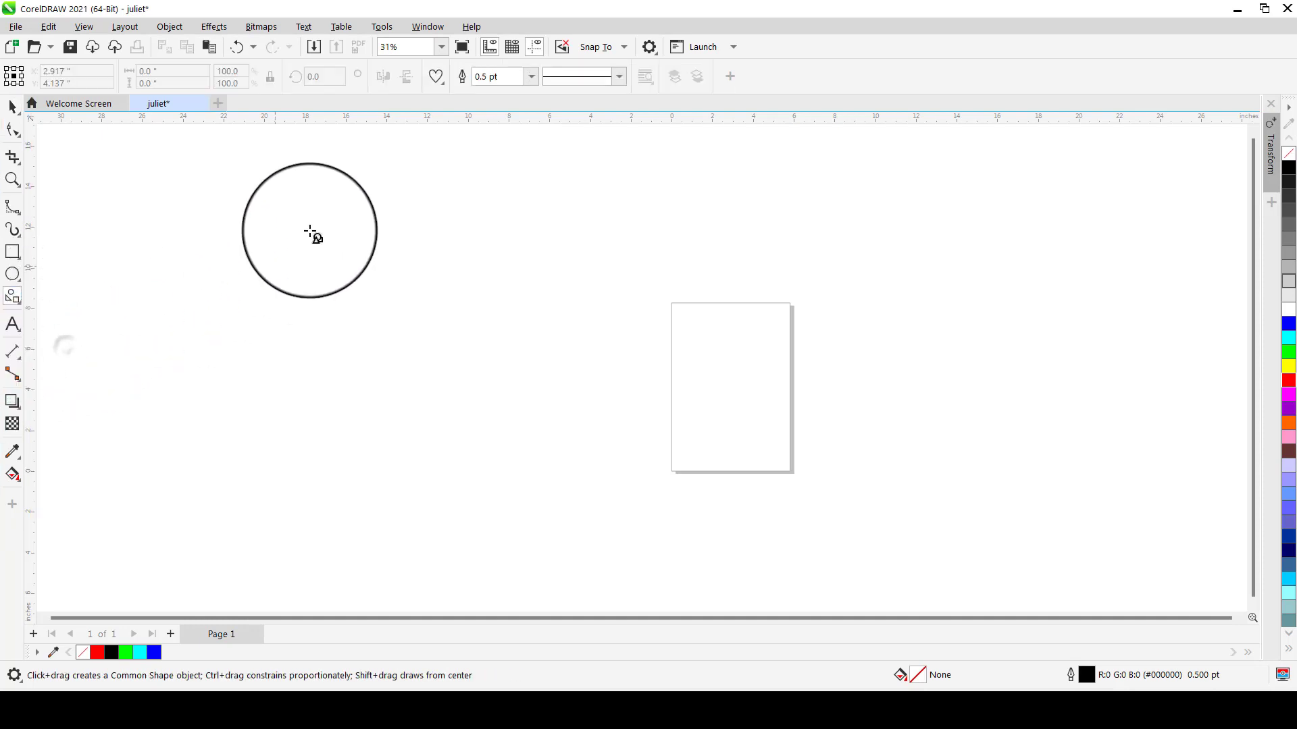
click(440, 88)
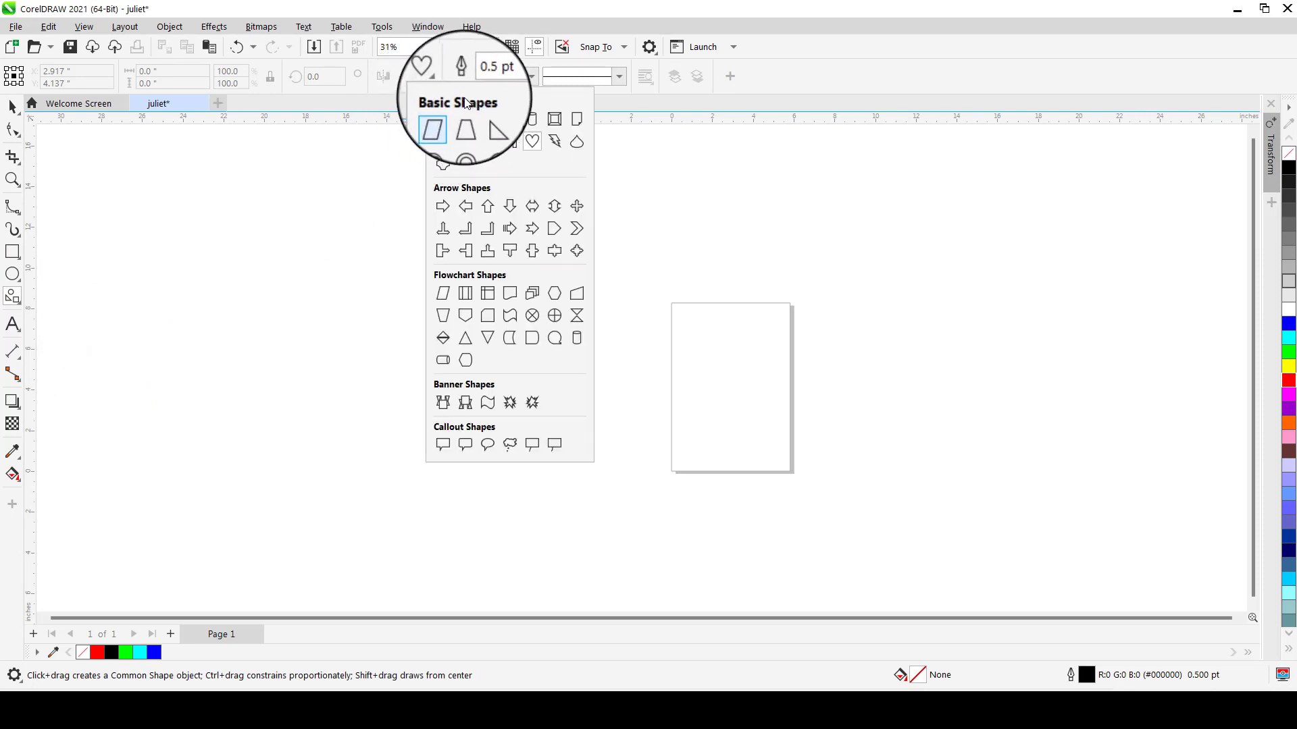
click(532, 144)
scroll(727, 368, up, 3)
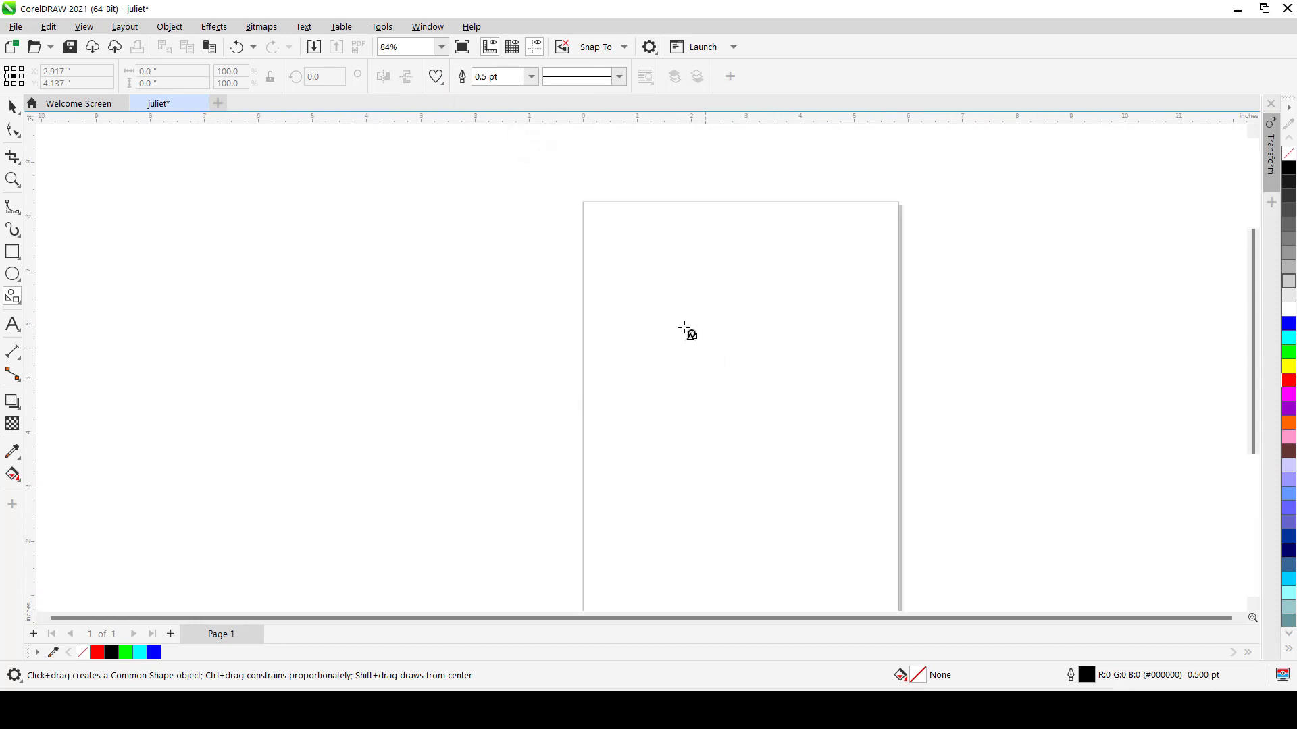
drag(643, 289, 688, 333)
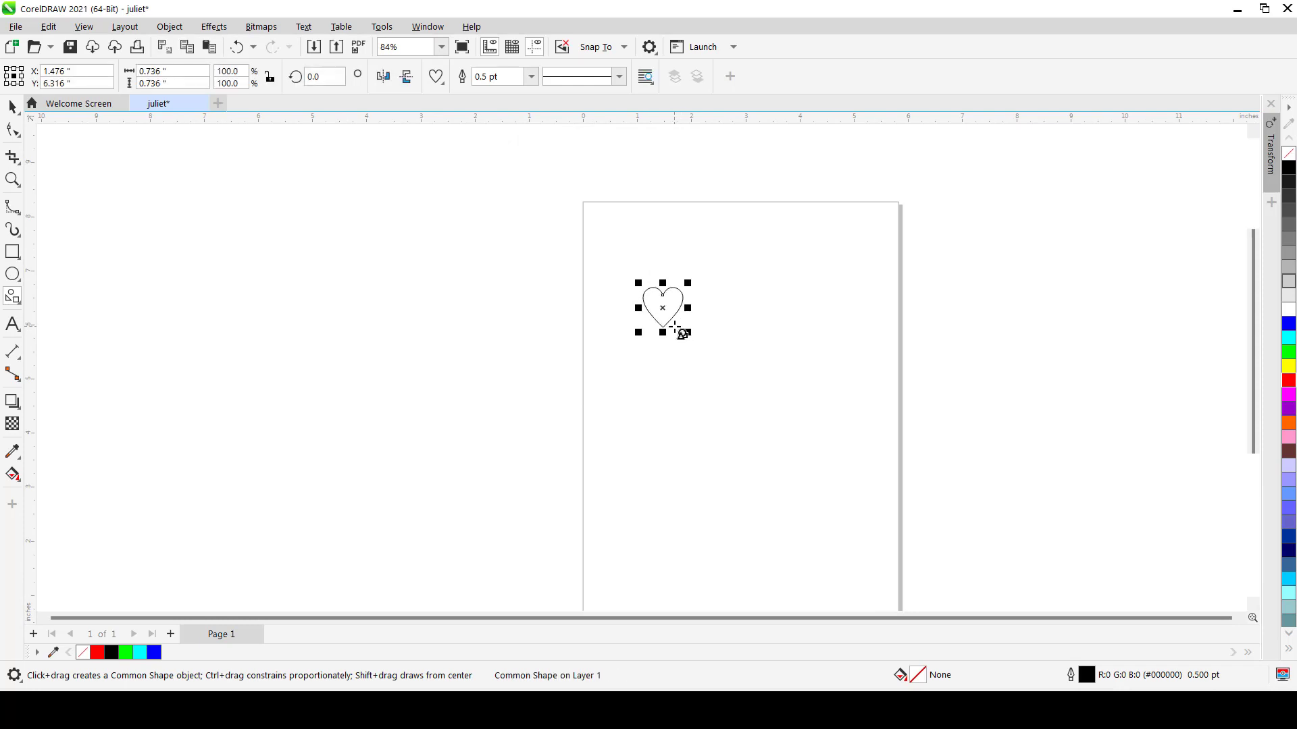
Step: Fill the heart black without an outline and move it closer to the page's upper-left corner
key(space)
click(1289, 380)
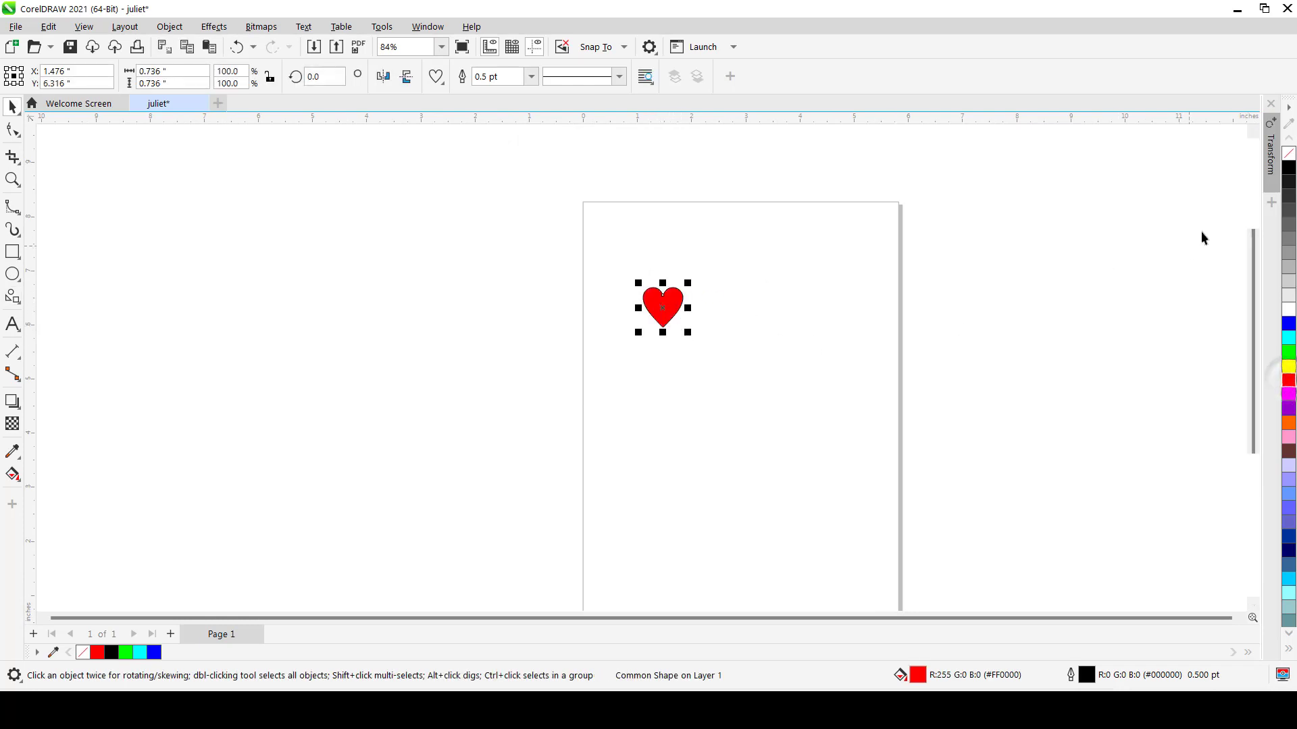
right_click(1286, 154)
drag(662, 307, 626, 273)
scroll(626, 272, up, 2)
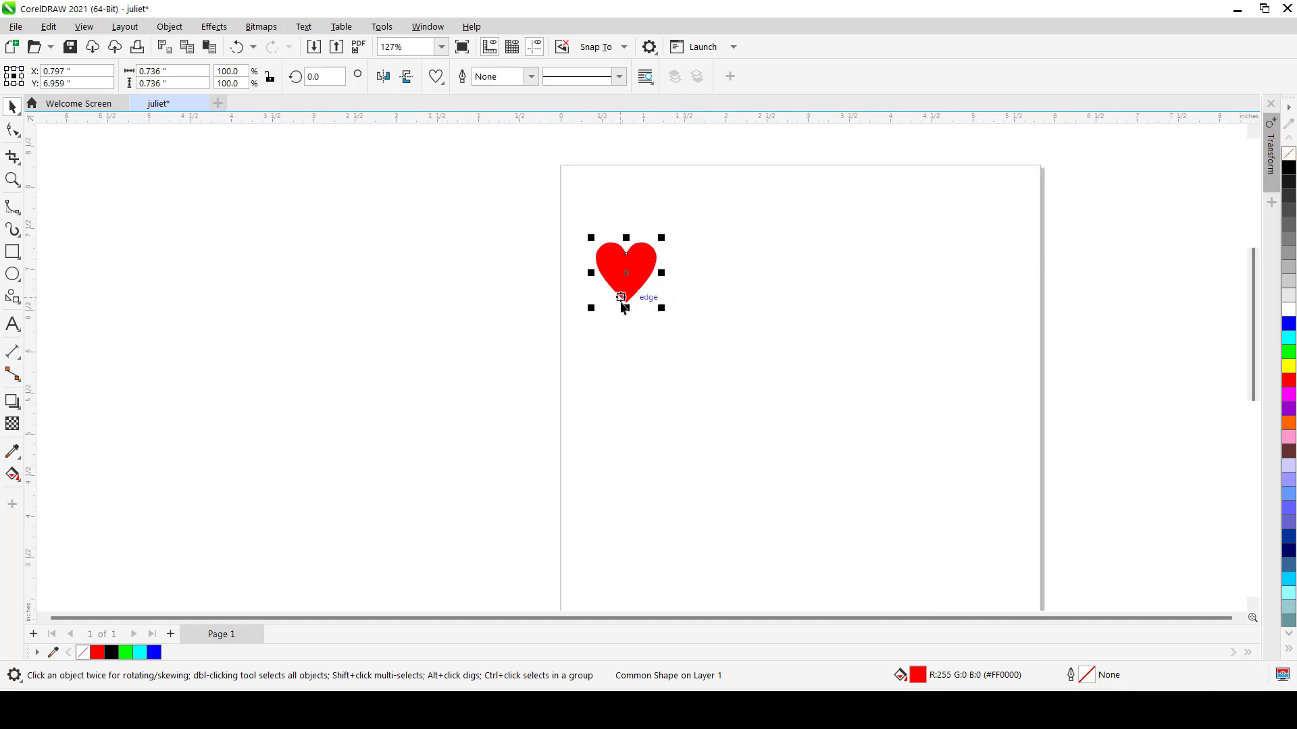
click(1289, 170)
click(476, 268)
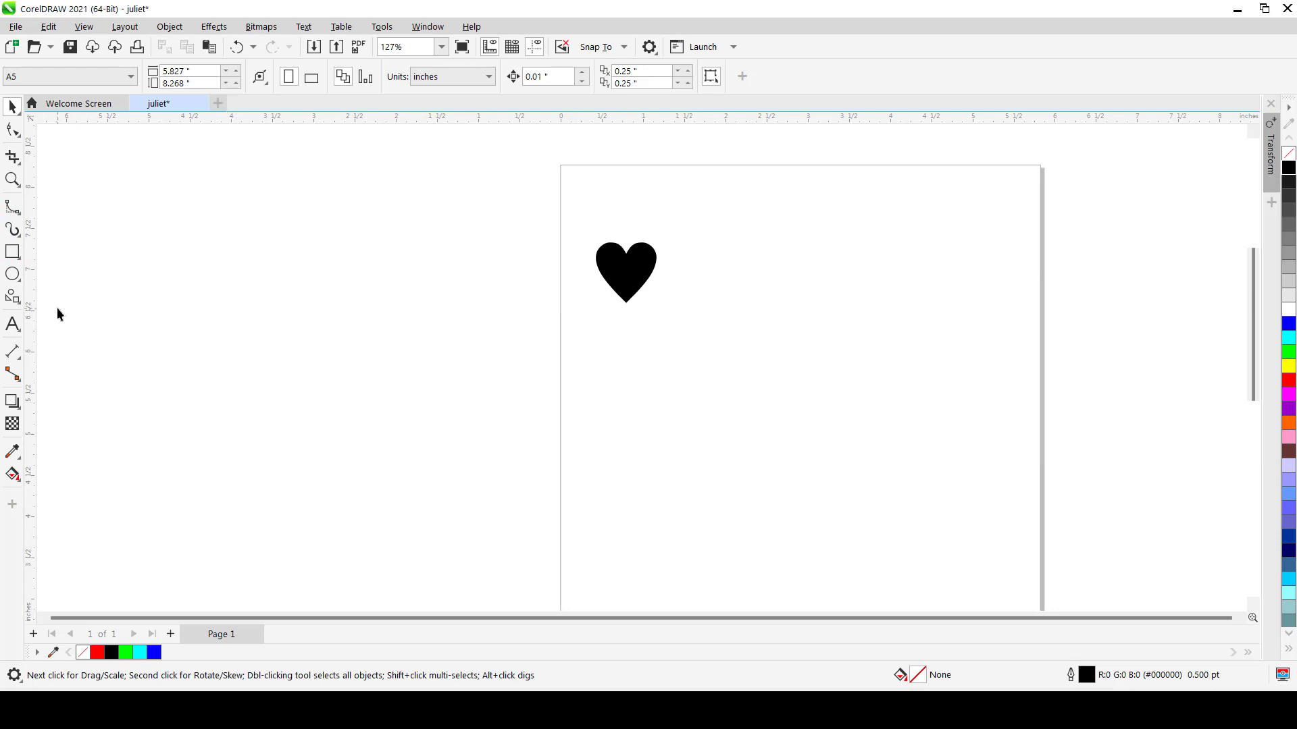
Step: Add the artistic text "JULIET" below the heart and enlarge it to about 56 pt
click(12, 324)
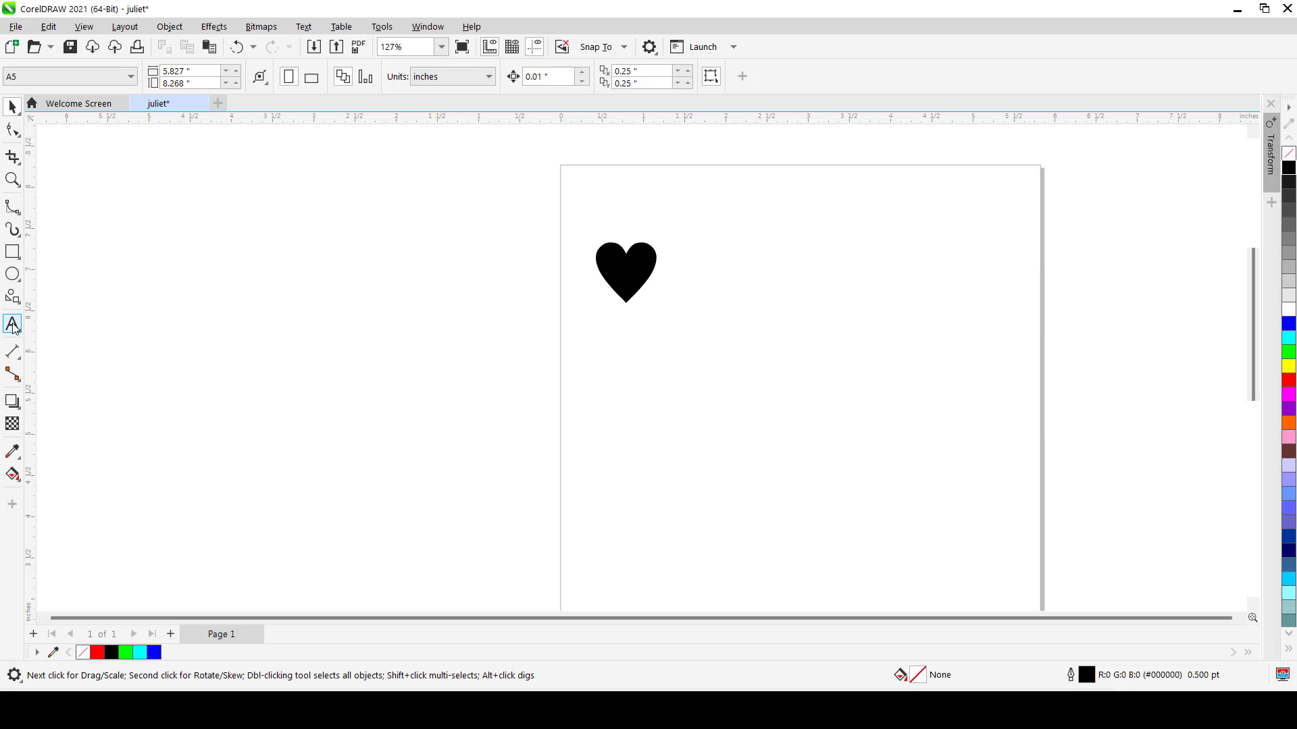
click(660, 373)
text(JU)
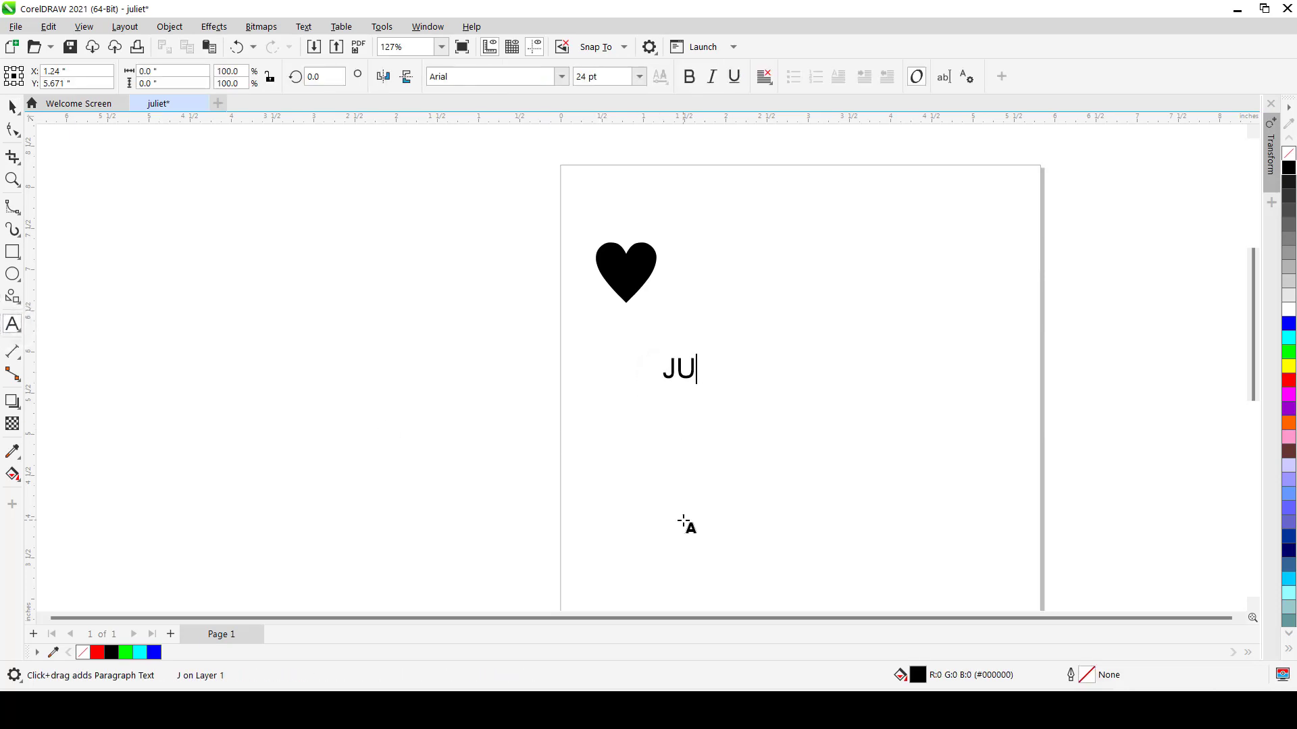
text(LIET)
key(ctrl+space)
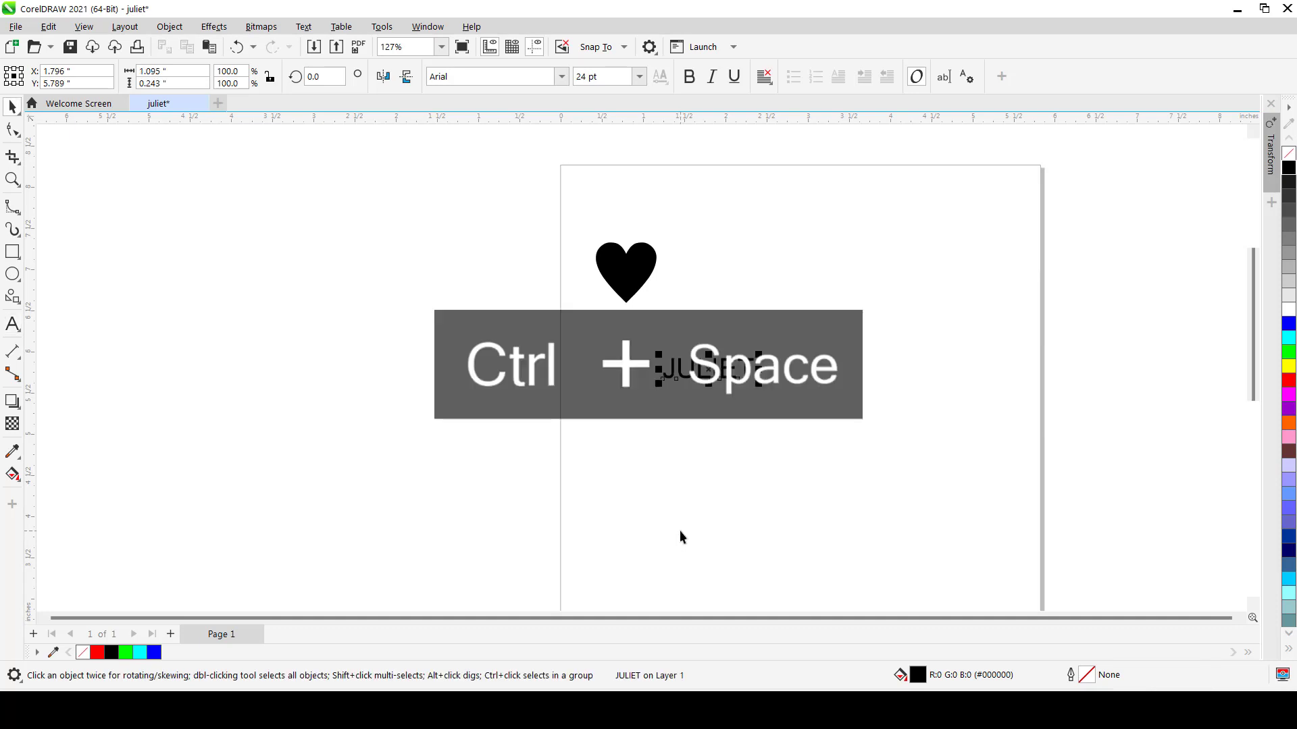
drag(761, 386, 865, 498)
scroll(866, 497, up, 2)
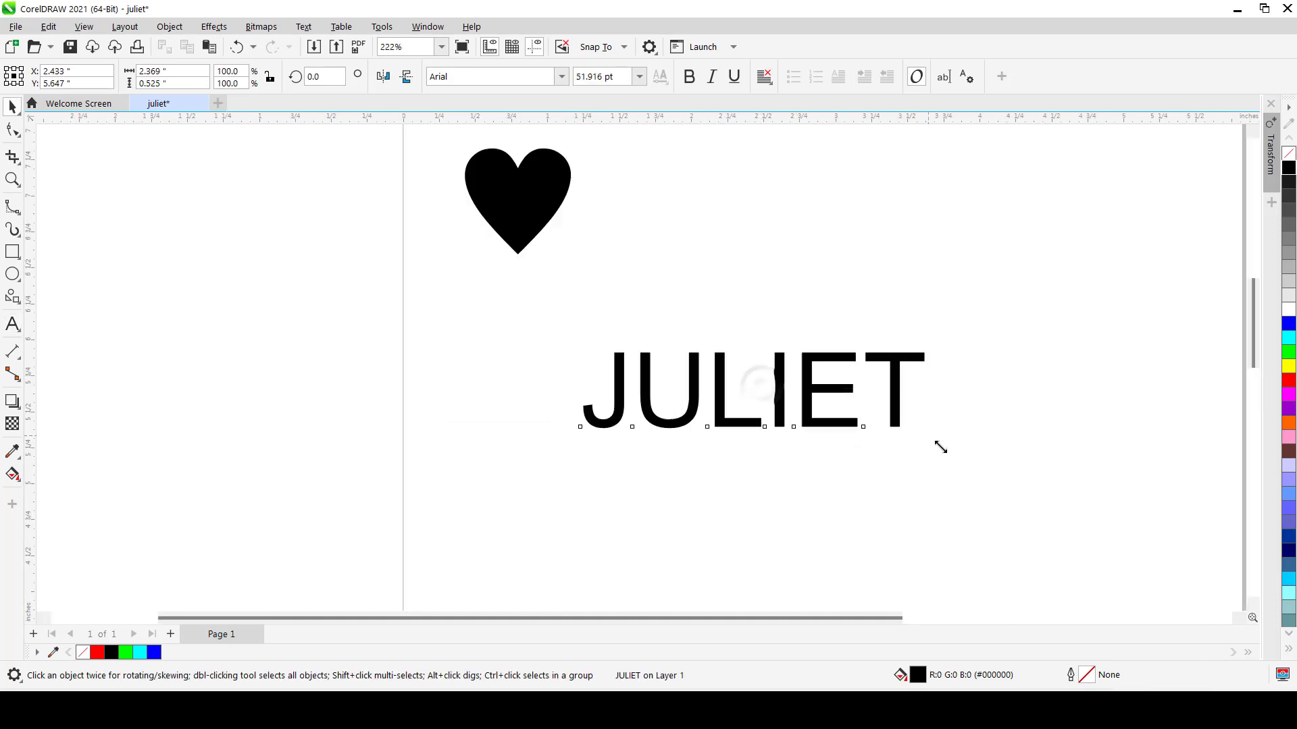
Step: Set the JULIET text's font to American Captain and enlarge it to about 93 pt, shifting it slightly down
click(540, 74)
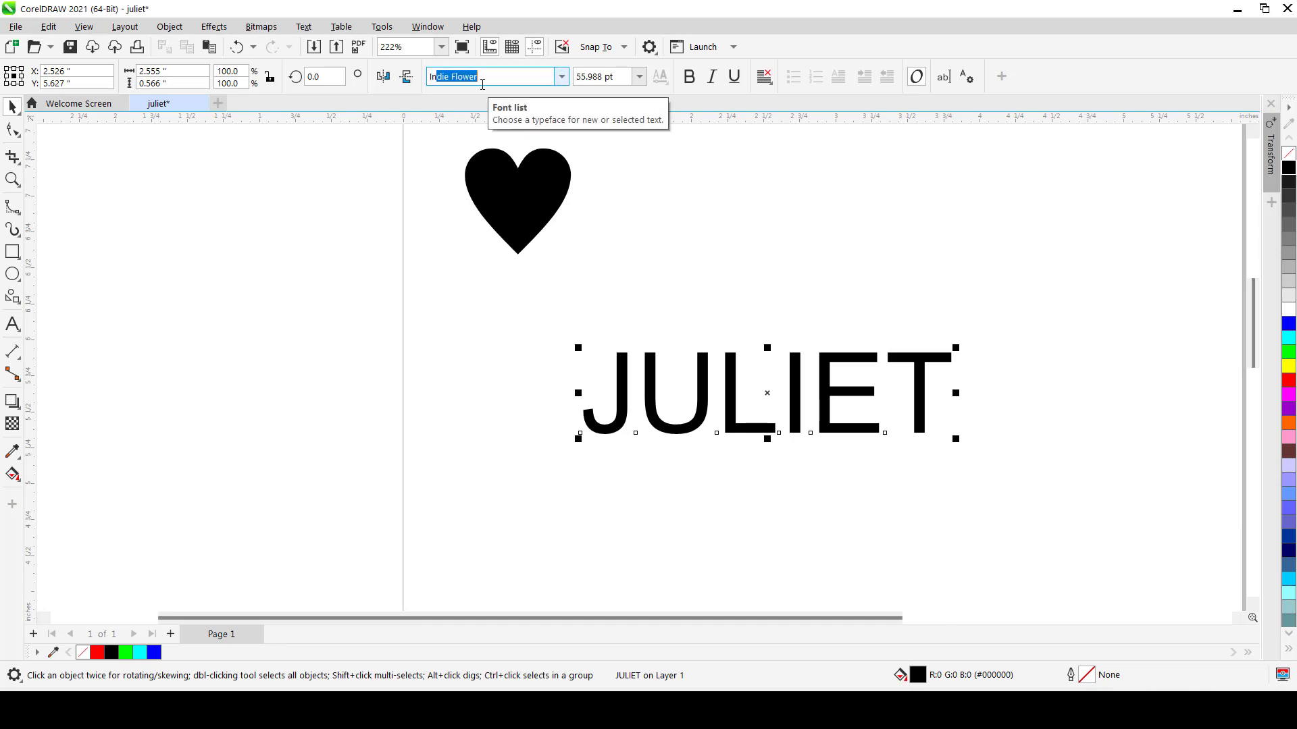
key(BackSpace)
key(BackSpace)
key(BackSpace)
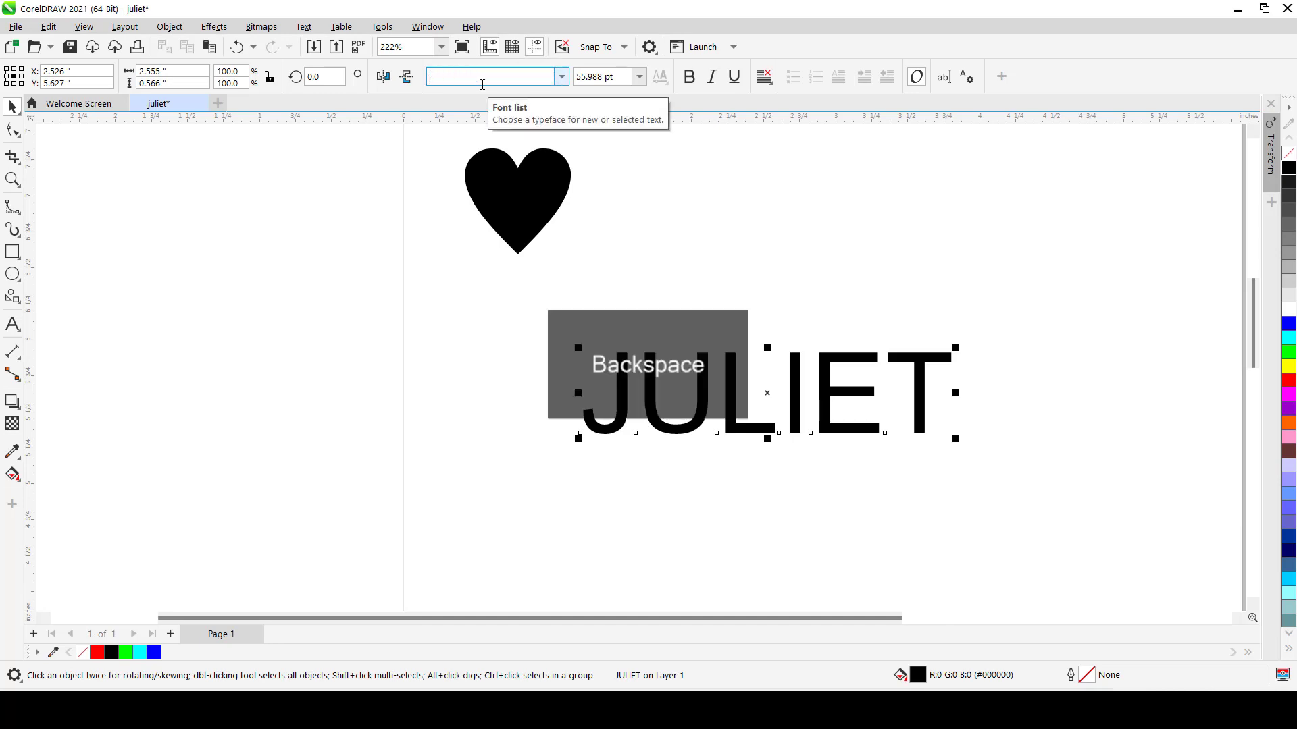
text(American Captain)
key(Return)
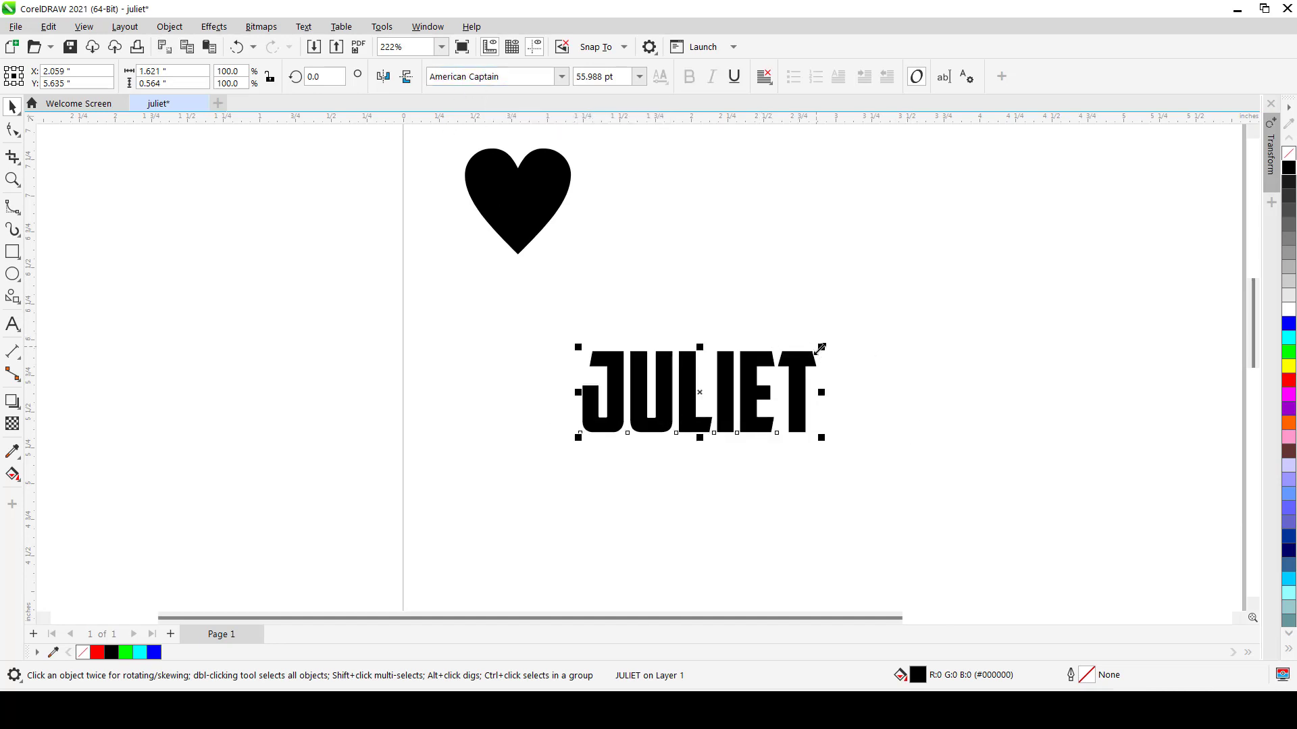
drag(821, 348, 974, 231)
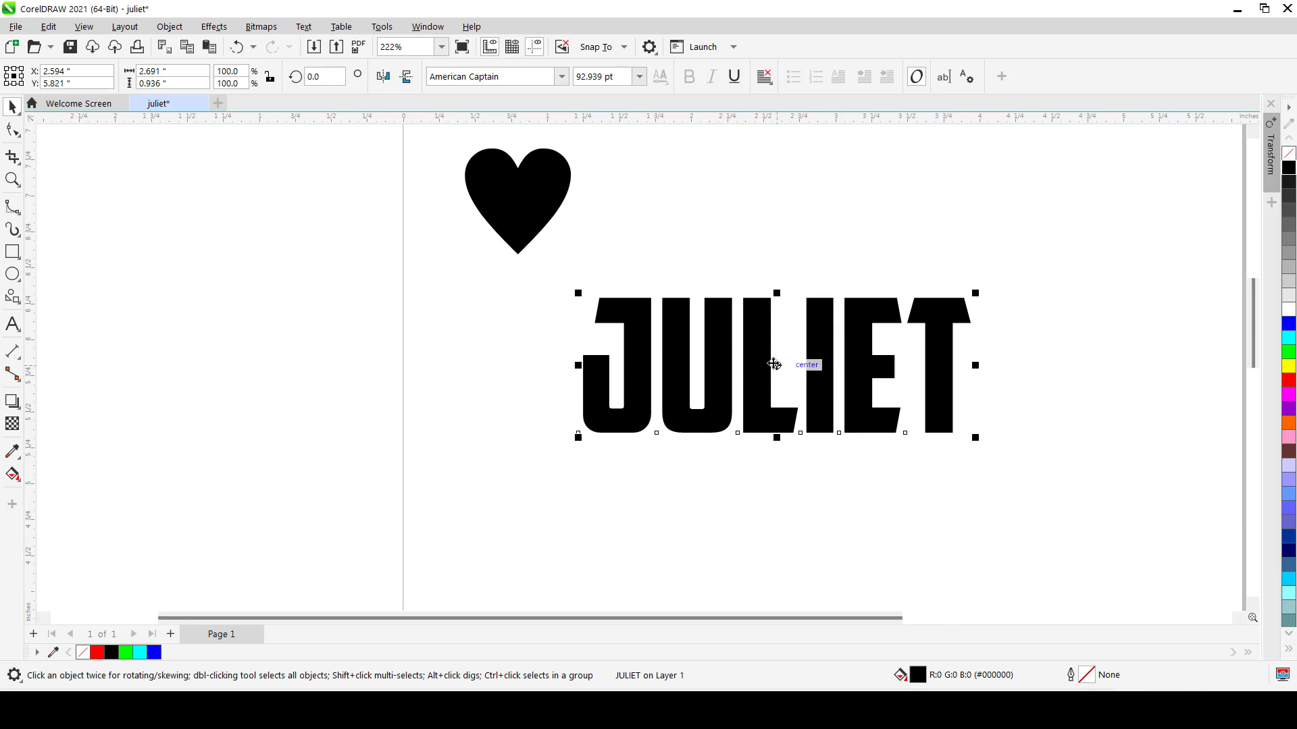
drag(770, 365, 774, 398)
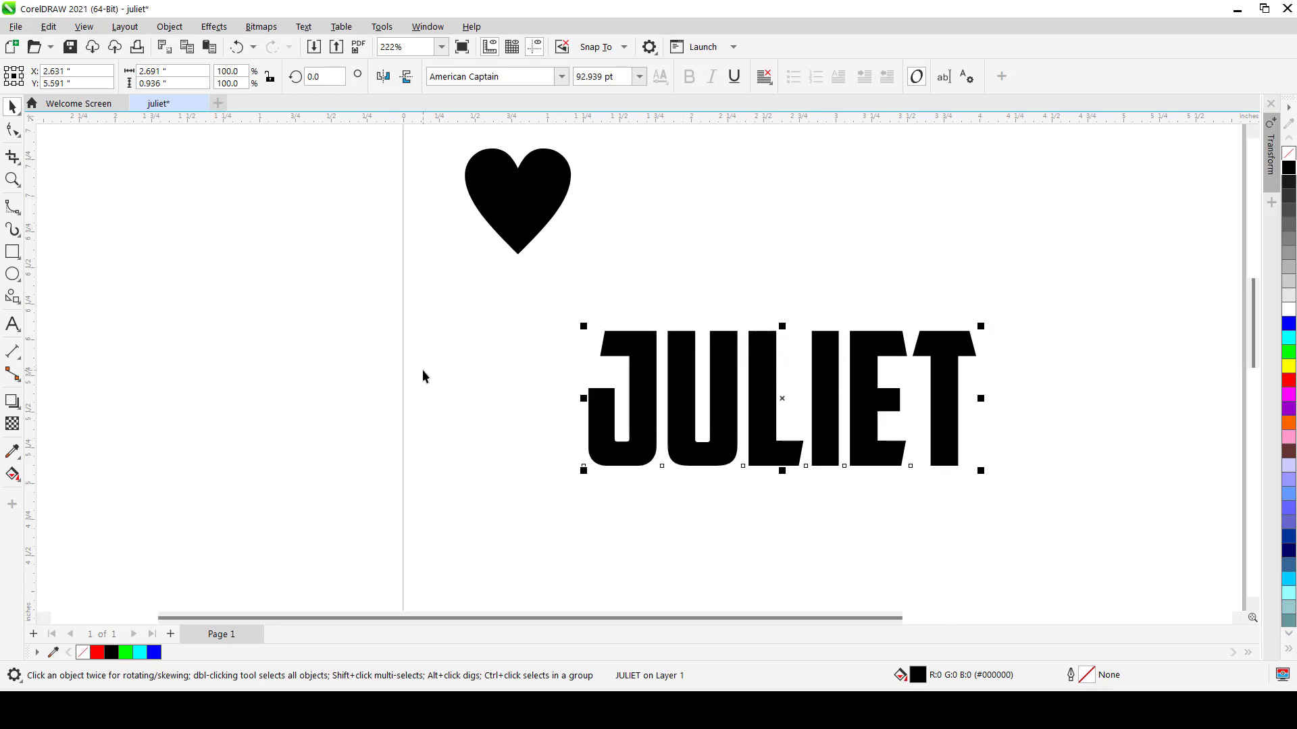
Step: Insert the line "LOVE," above JULIET within the same text object
key(F8)
click(595, 419)
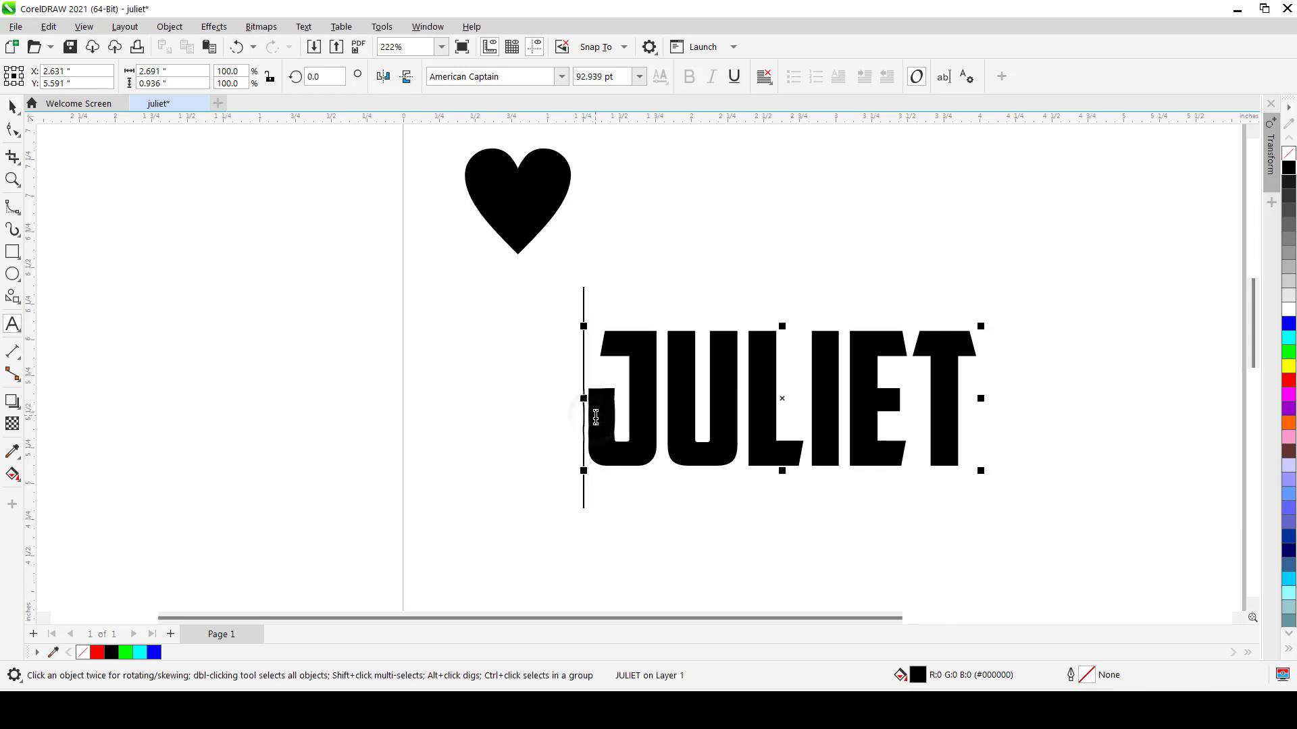
text(LOVE,)
key(Return)
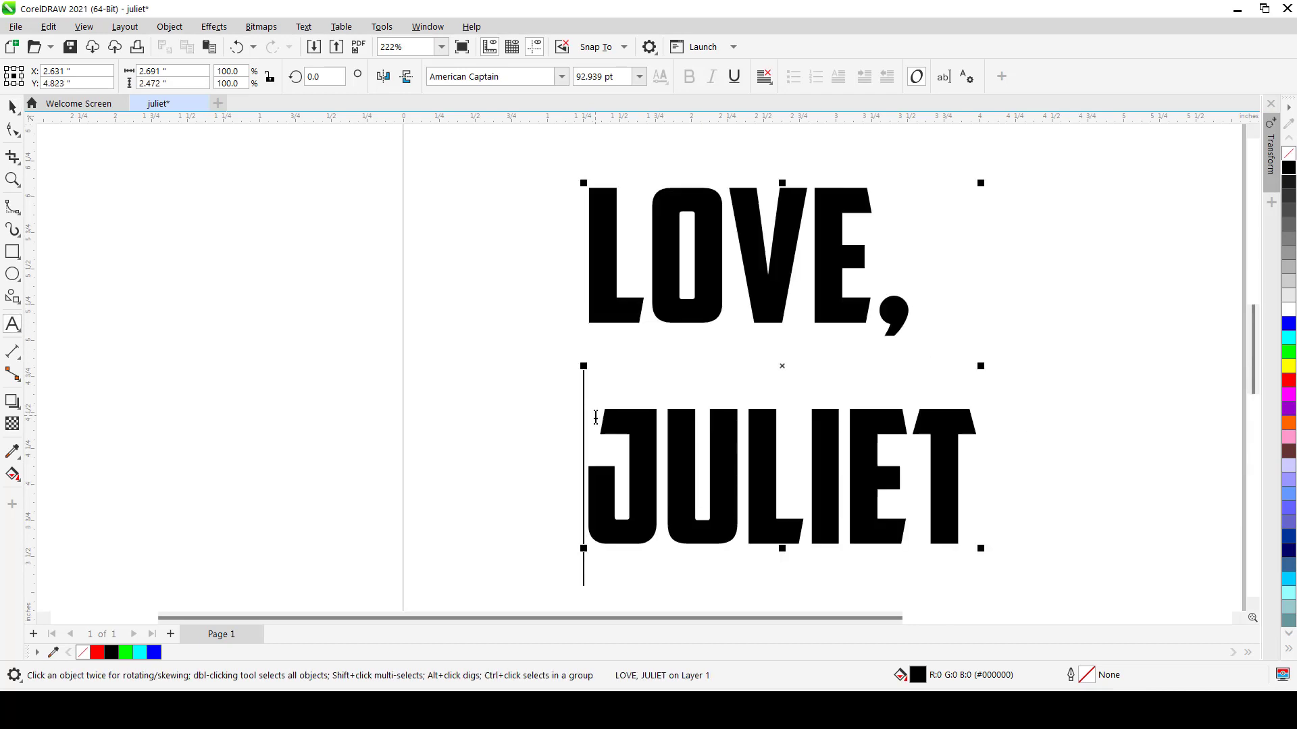
key(ctrl+space)
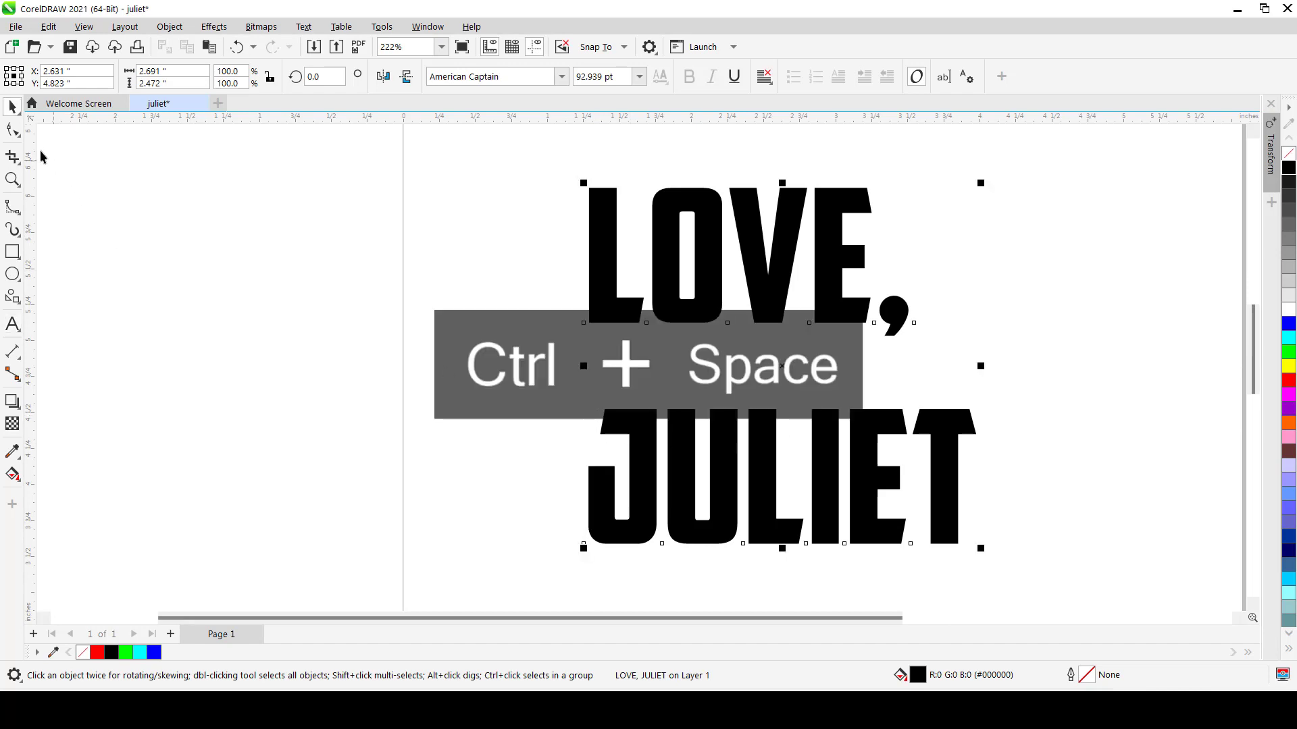
Step: Tighten the line spacing until the two-line text is about 2.07 in tall, and center-align it
click(13, 130)
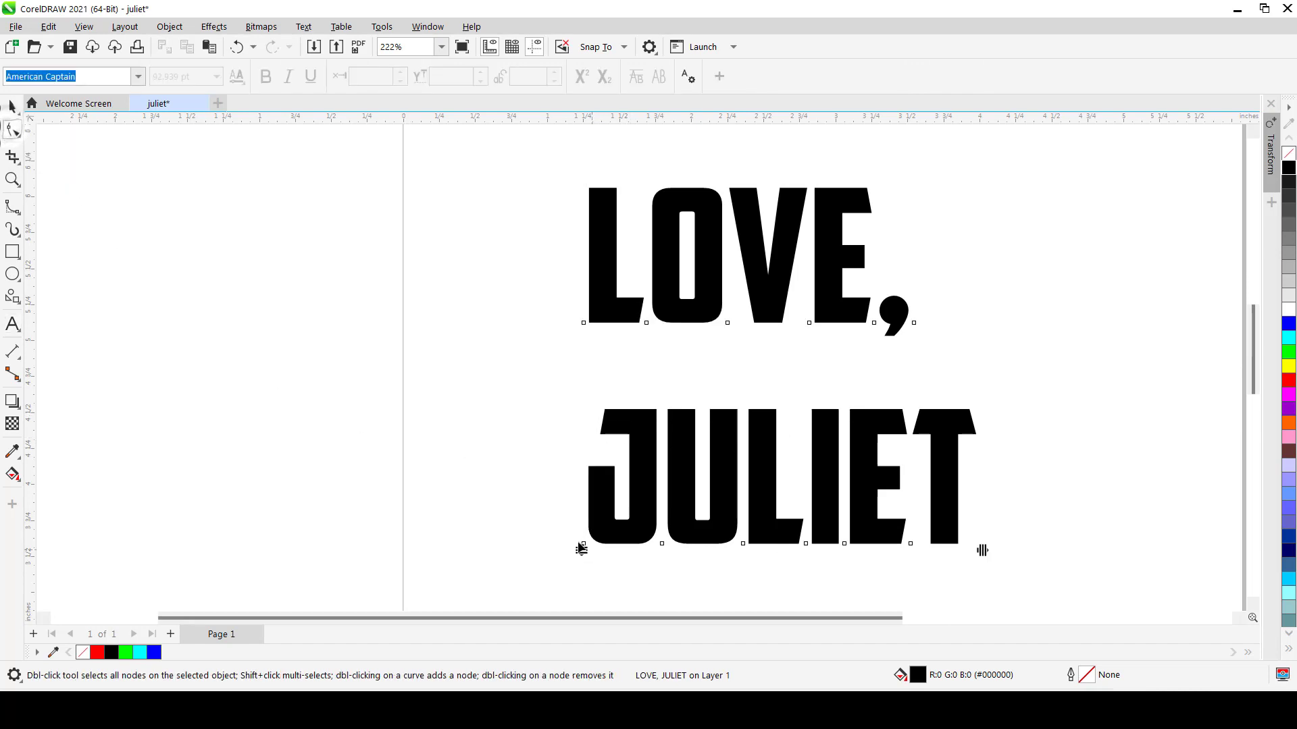
drag(581, 548, 544, 451)
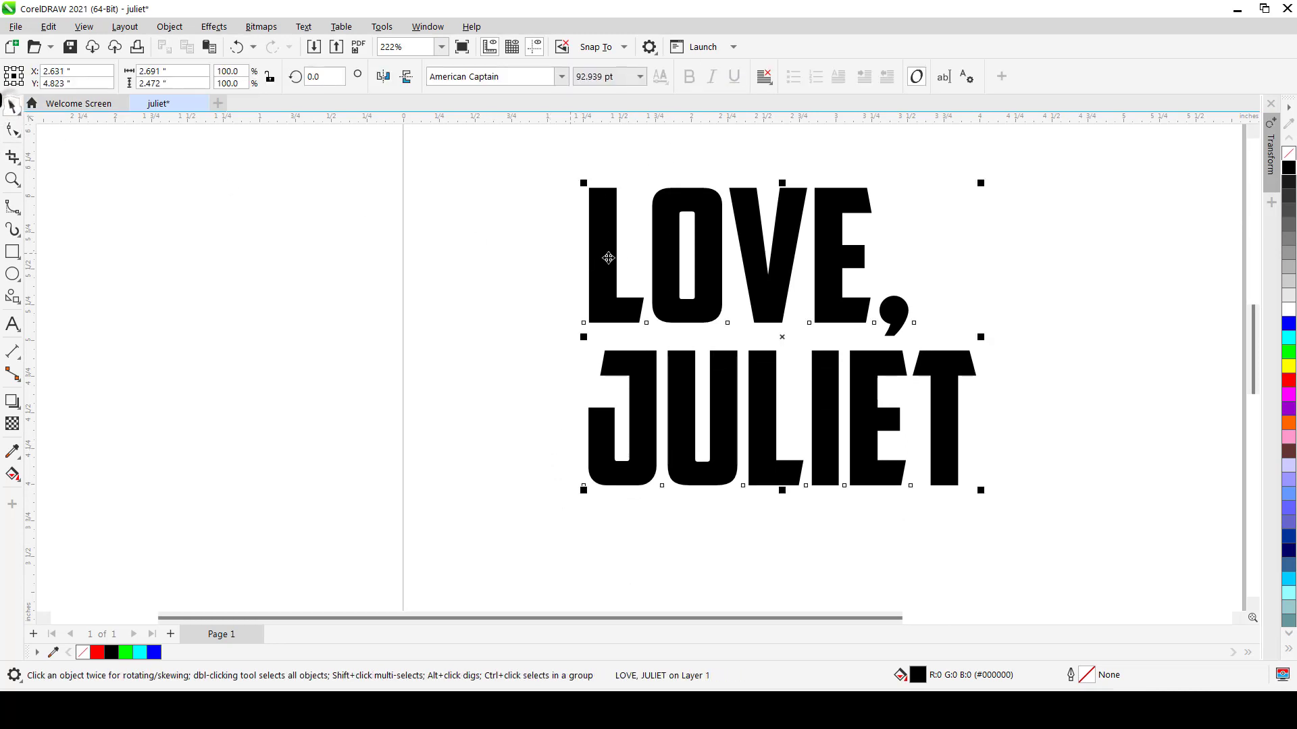
click(12, 106)
click(764, 76)
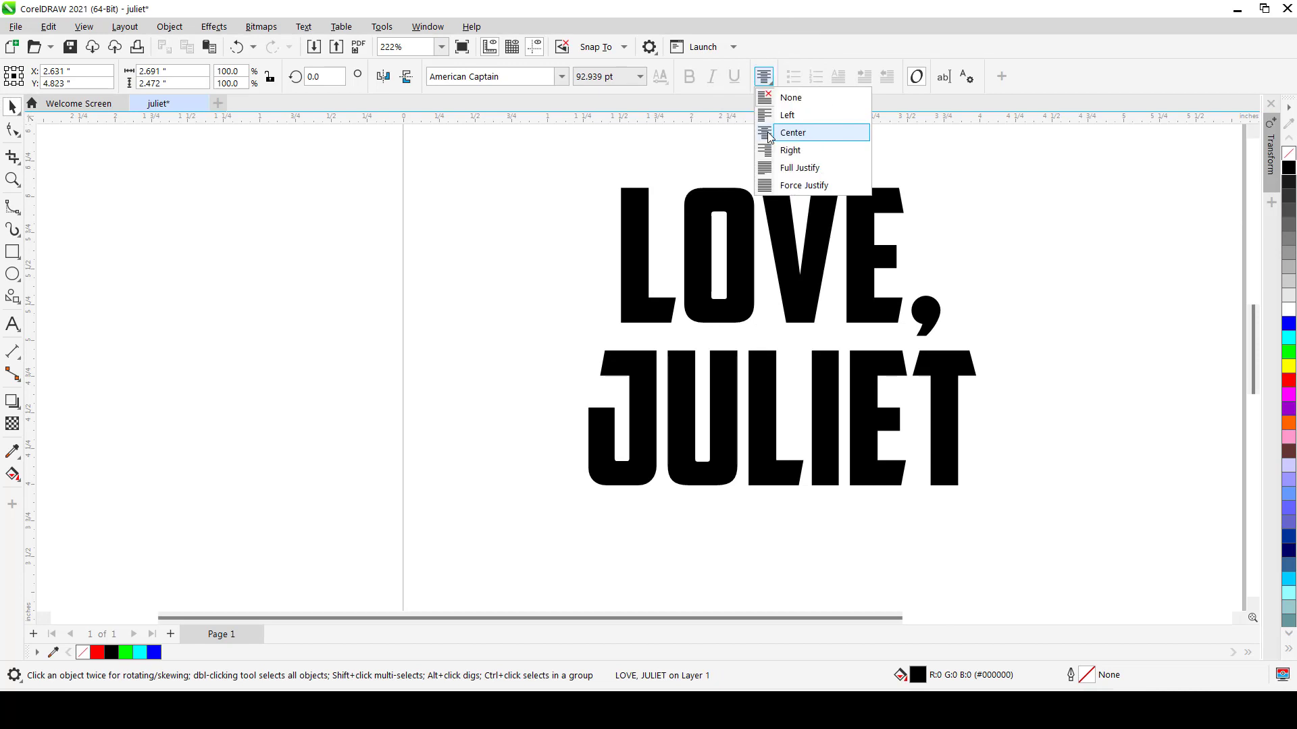
click(769, 133)
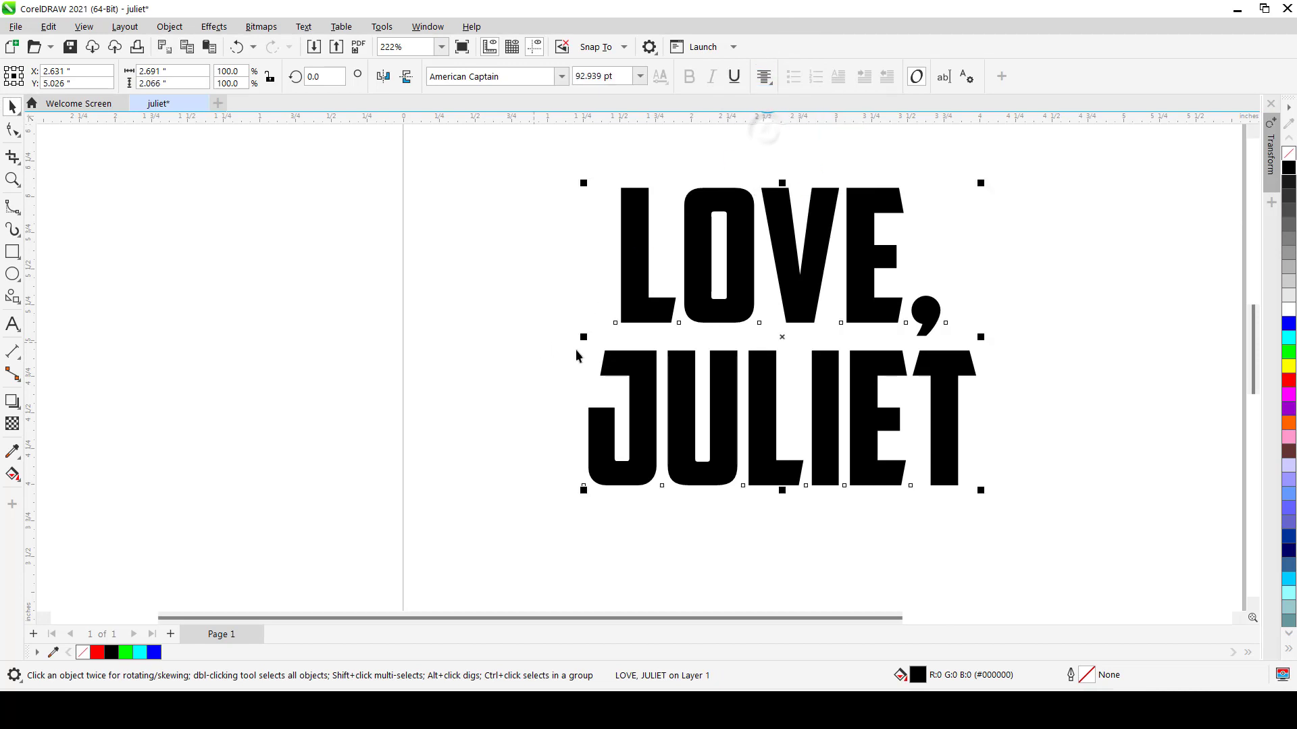
click(526, 352)
Step: Fill the LOVE, JULIET text red, shifting it slightly down, and place the black heart to the left of LOVE
scroll(540, 374, down, 2)
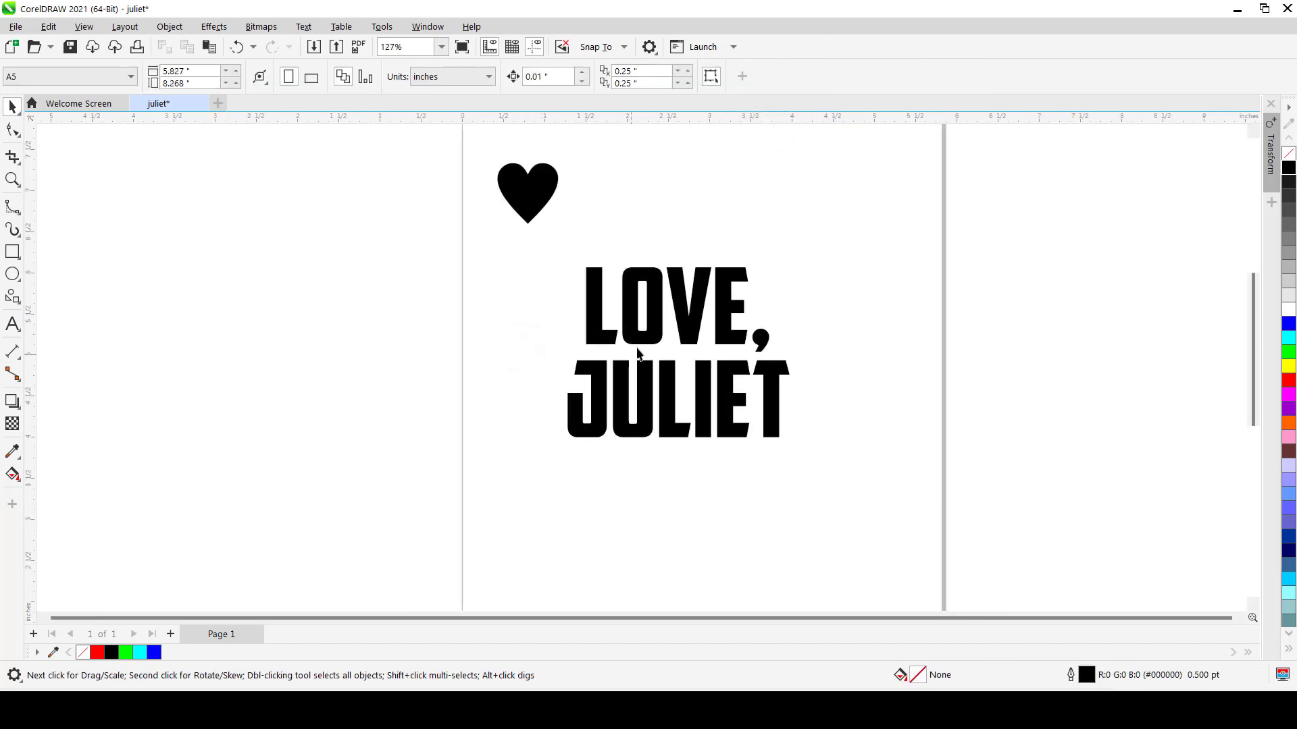
scroll(615, 379, up, 1)
click(628, 390)
drag(628, 390, 627, 395)
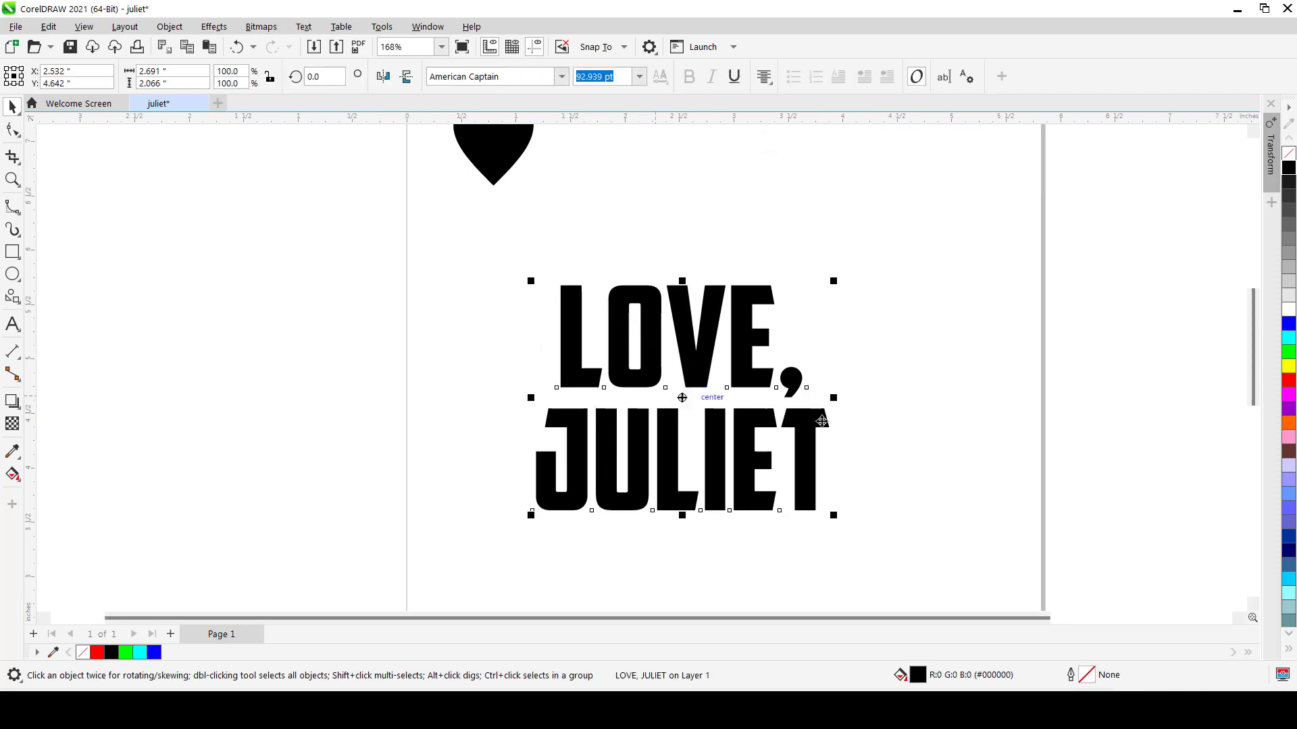
click(1288, 383)
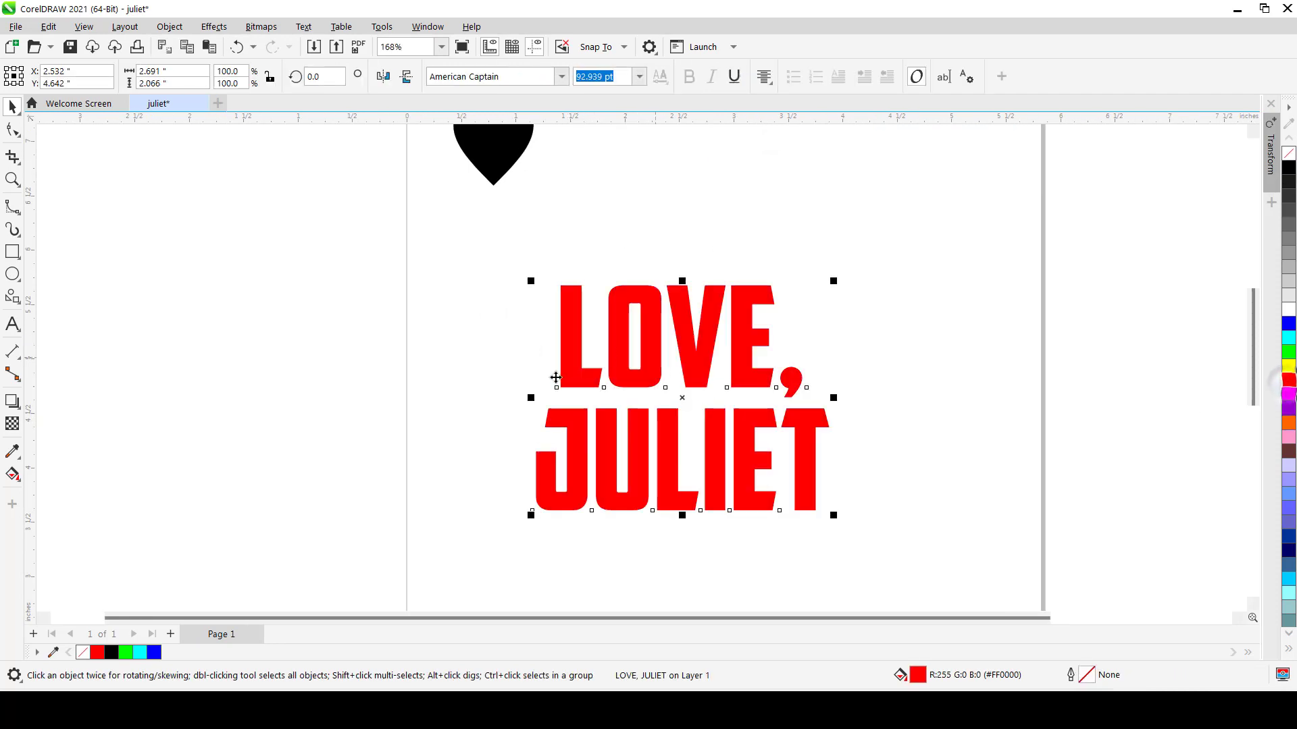
drag(586, 384, 588, 408)
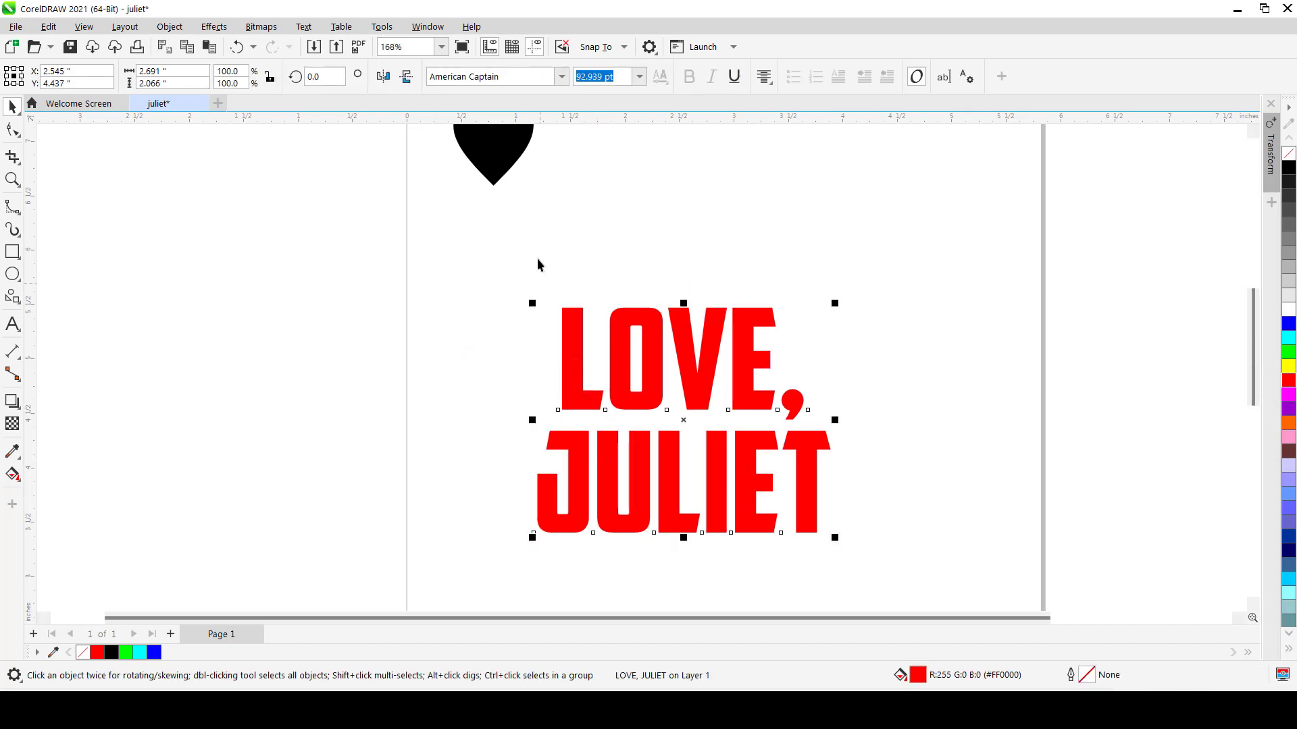
drag(493, 180, 442, 347)
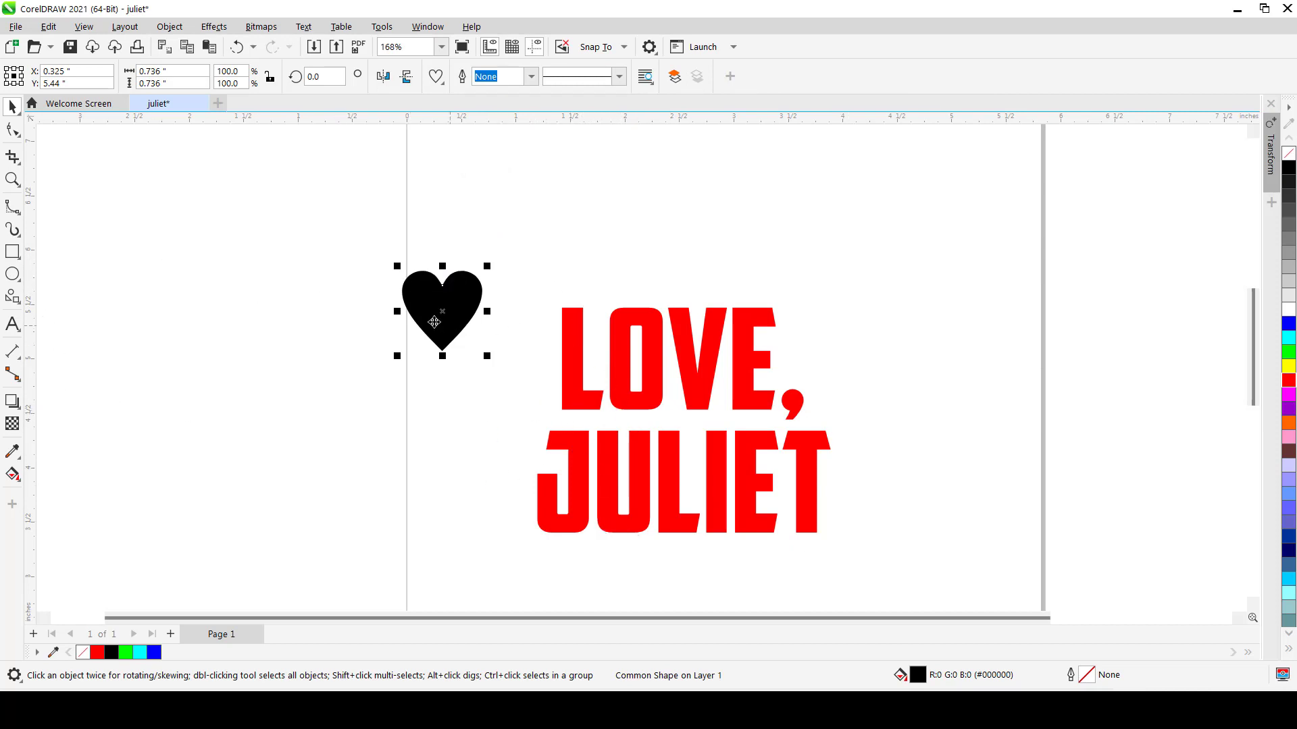
drag(433, 322, 430, 361)
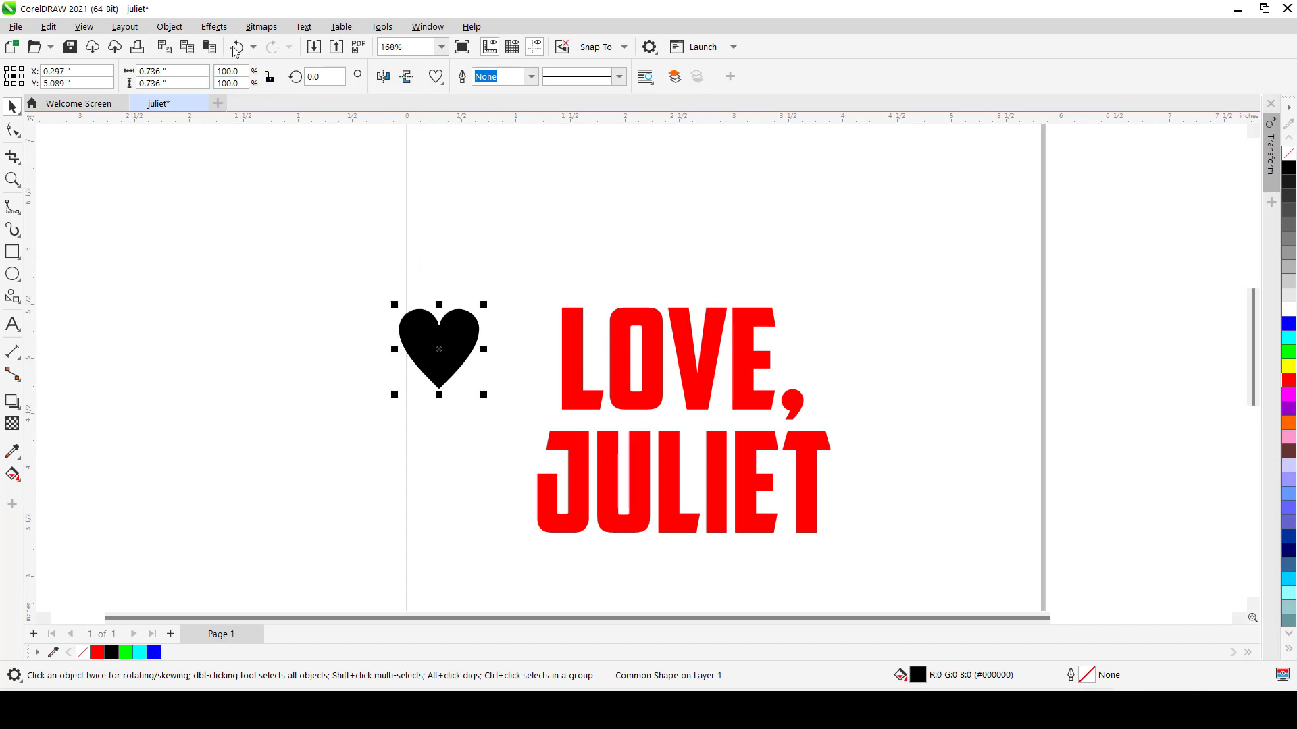
Step: Open the Pointillizer effect and, with the LOVE, JULIET text selected and moved slightly away from the heart, set the density to 20
click(217, 27)
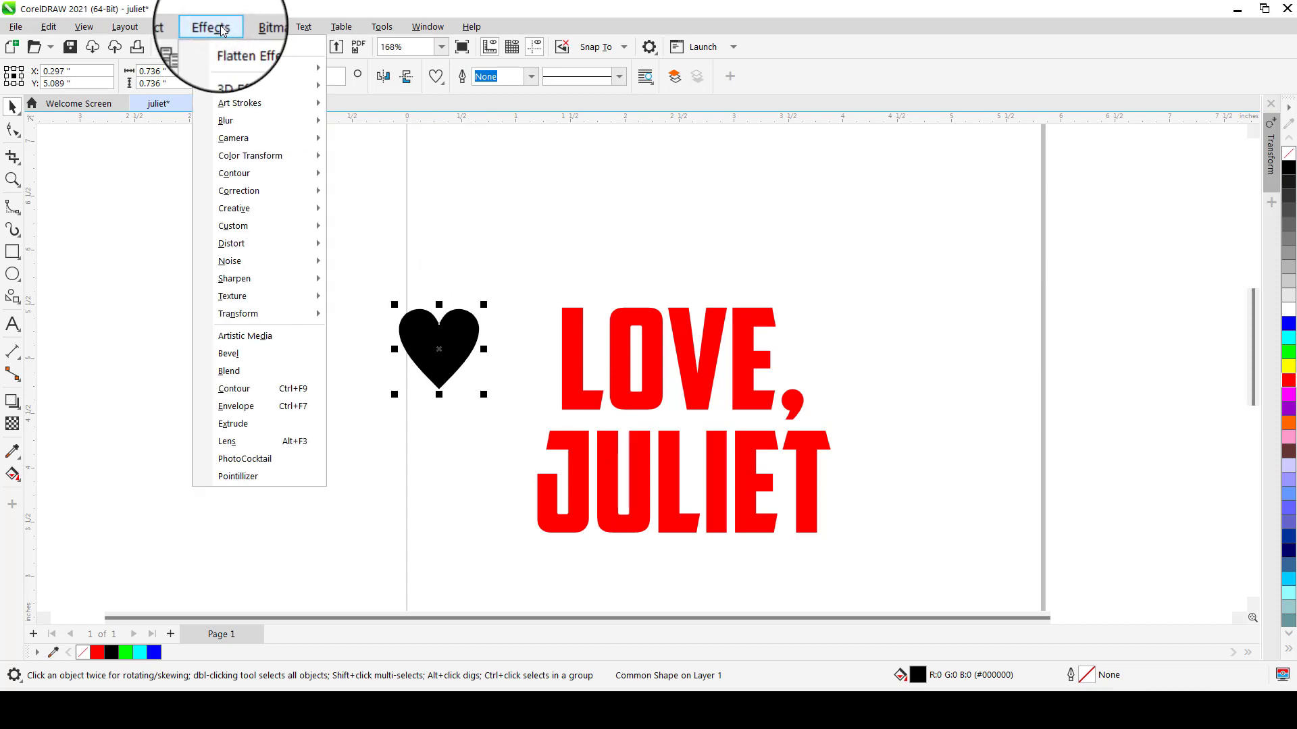
click(225, 476)
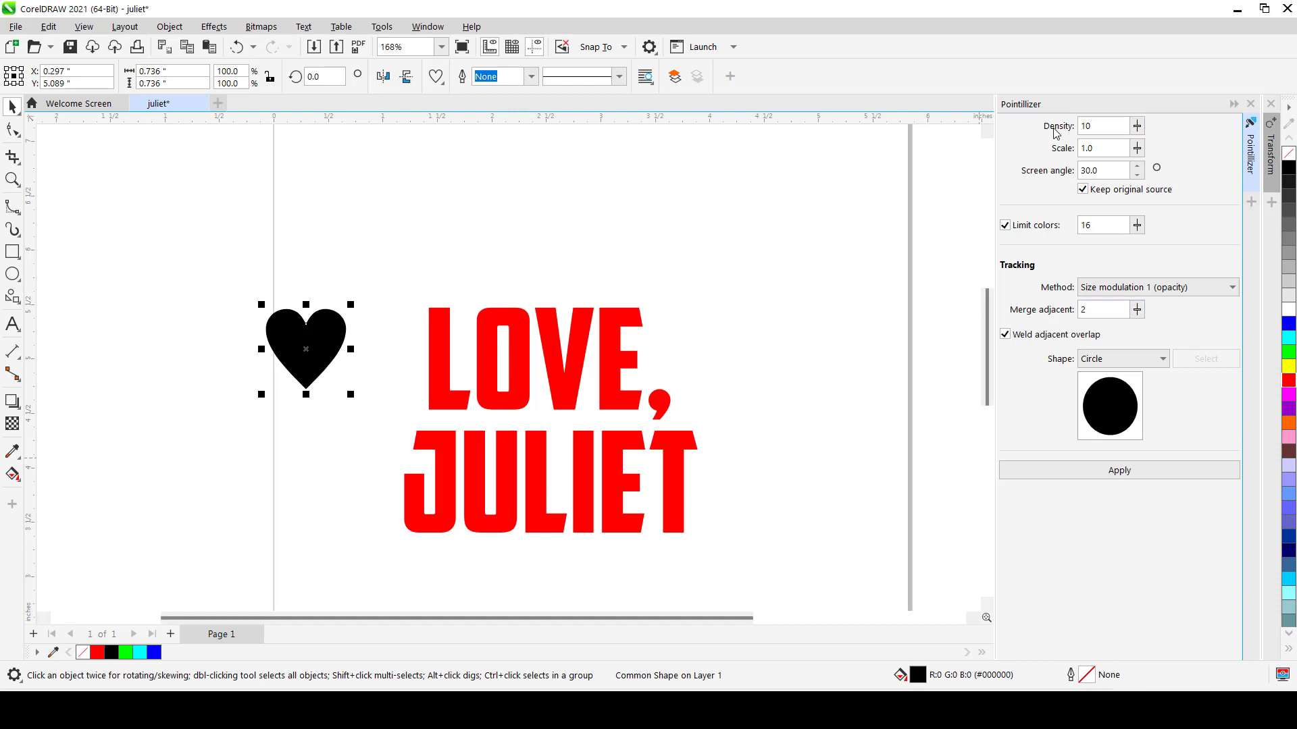
click(619, 353)
drag(607, 365, 597, 390)
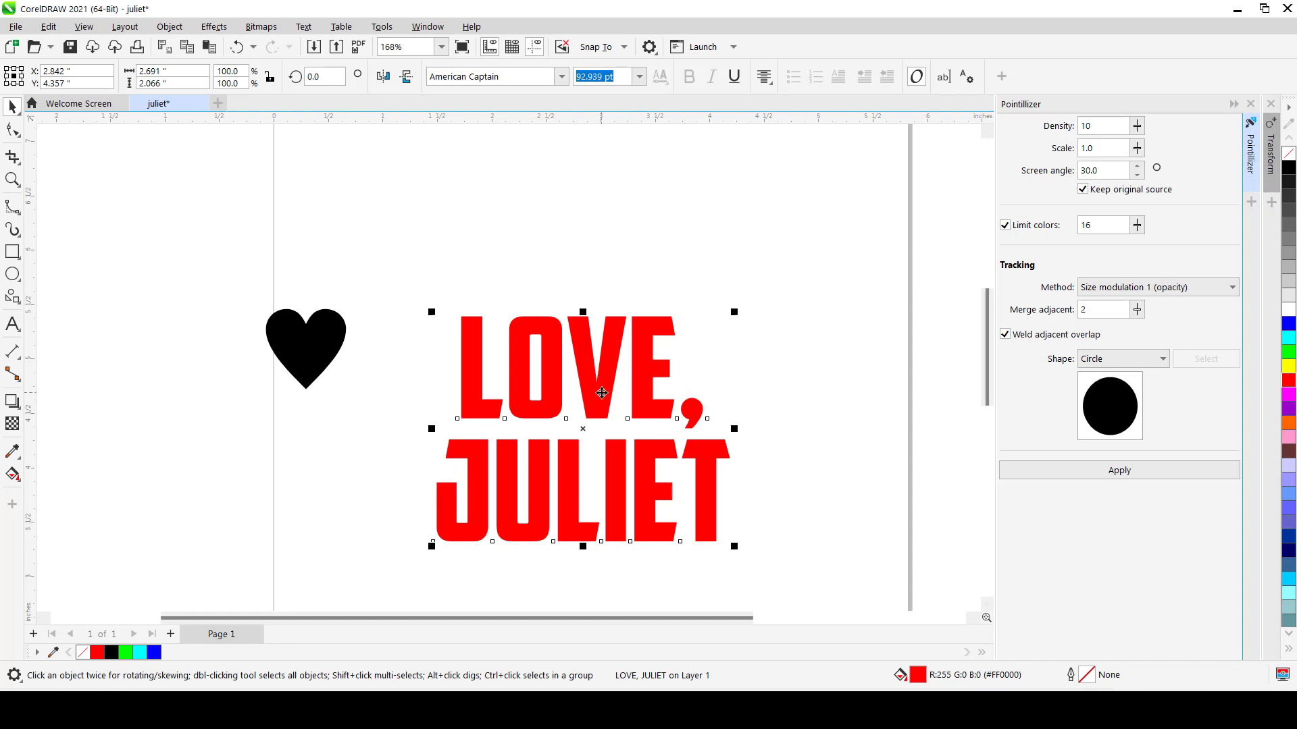
double_click(1095, 125)
text(20)
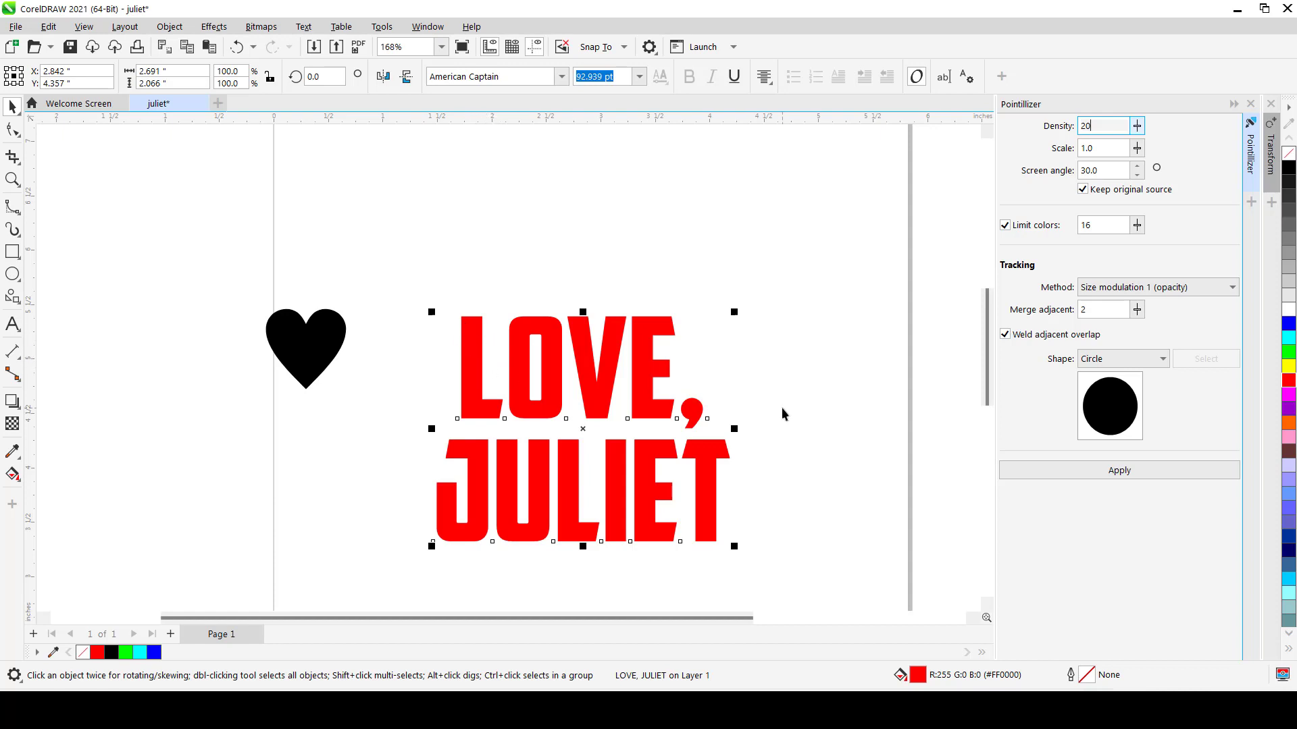
Step: Move the LOVE, JULIET text farther away from the heart and slightly down, keeping the original source enabled in Pointillizer
click(1083, 190)
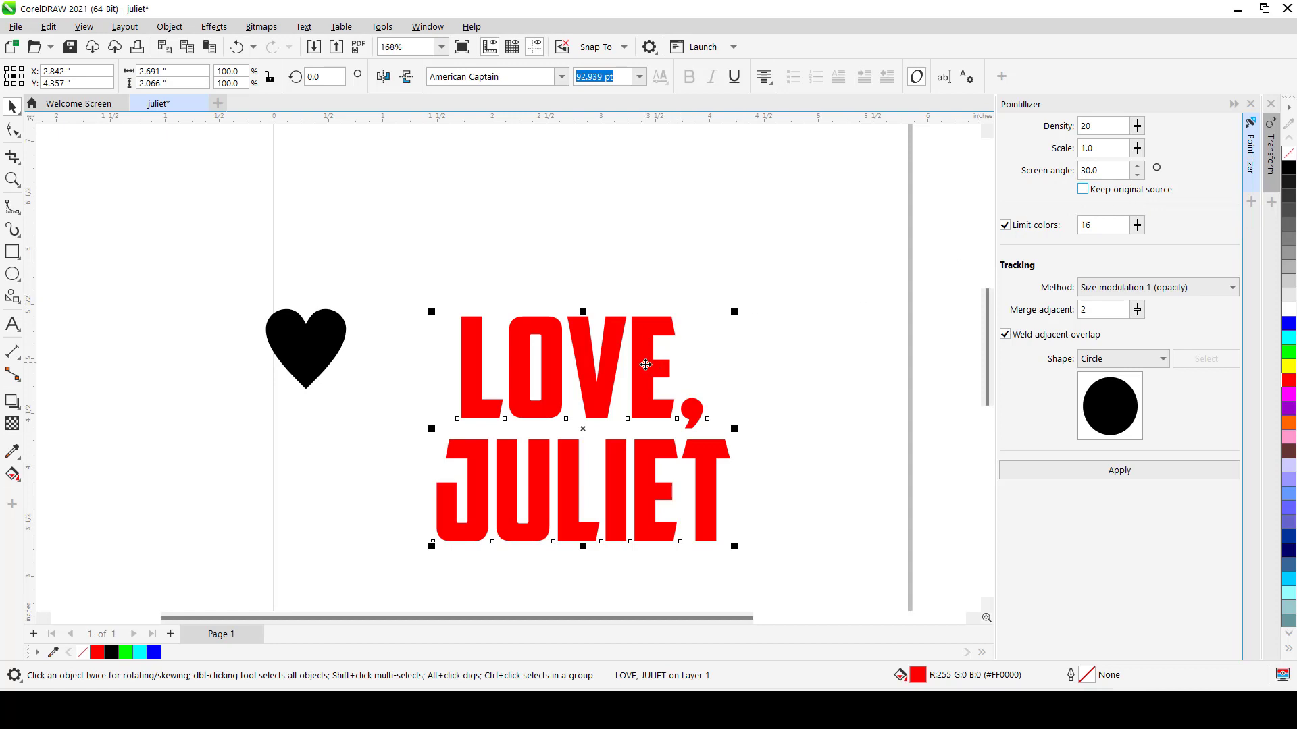
drag(640, 359, 670, 357)
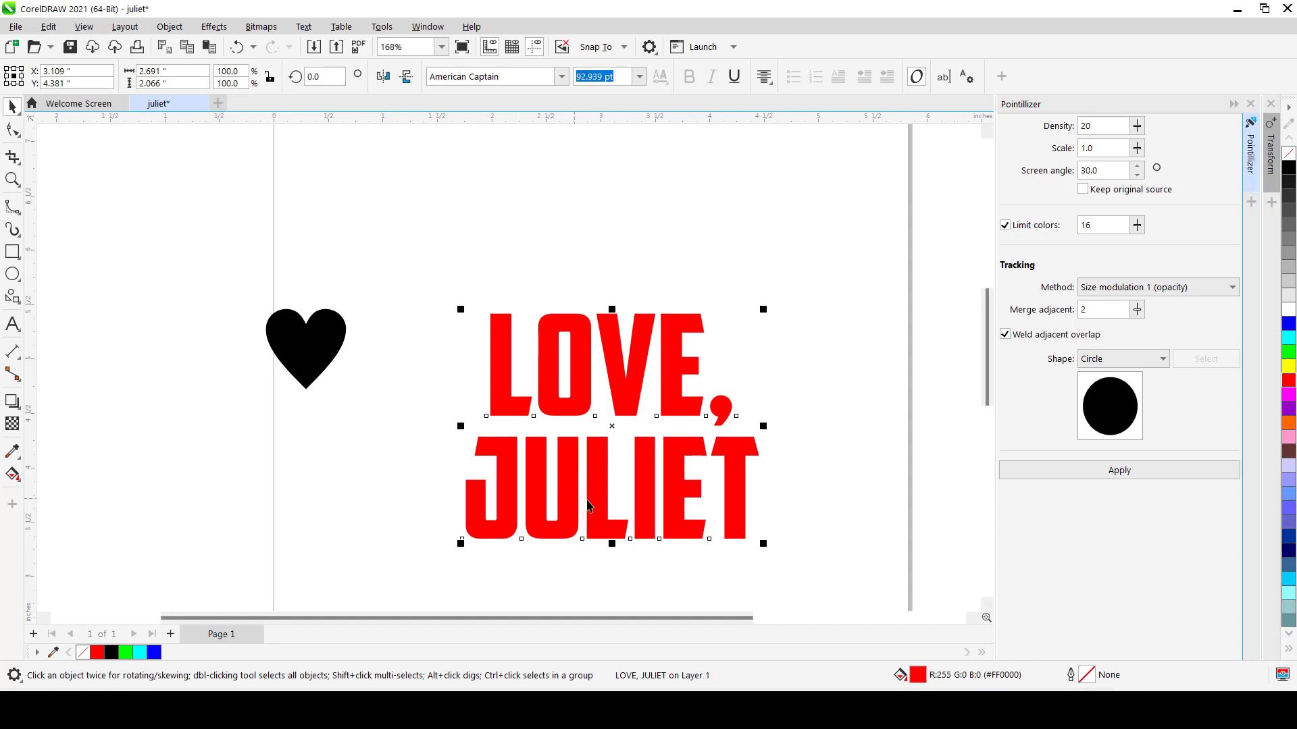
click(1082, 189)
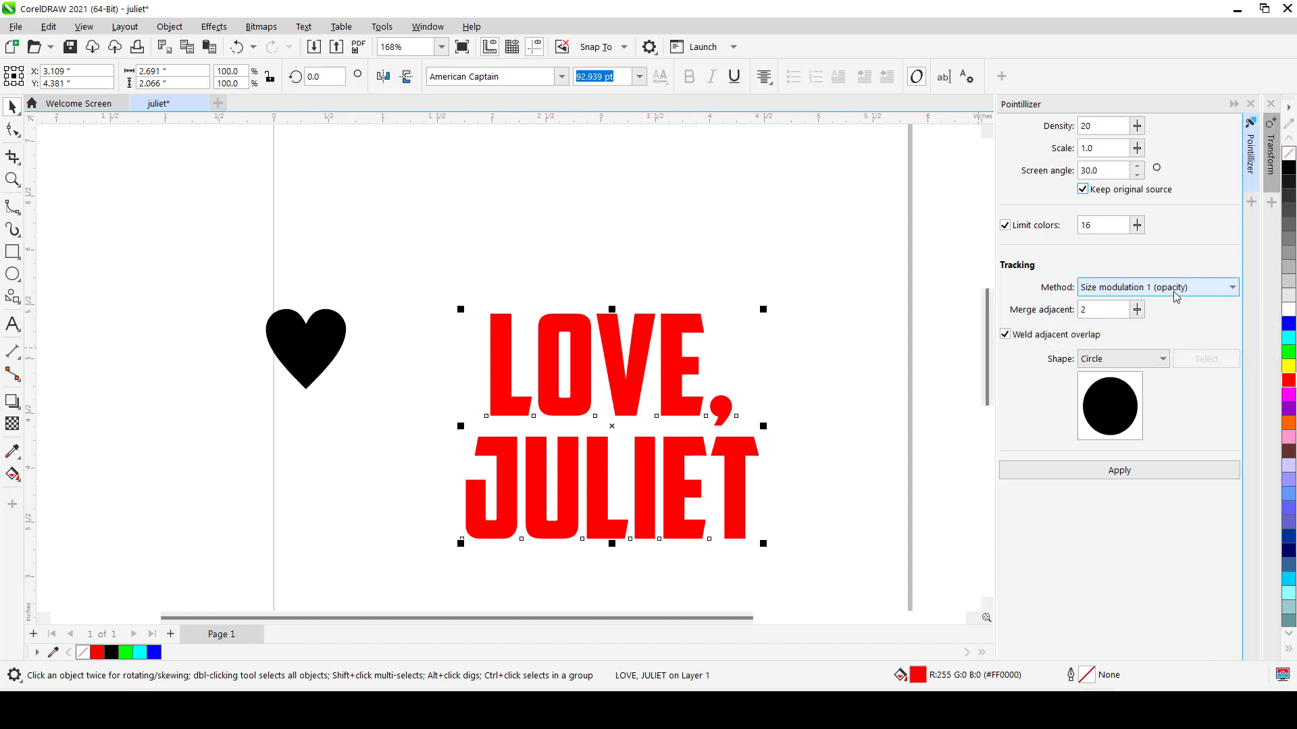
click(1213, 291)
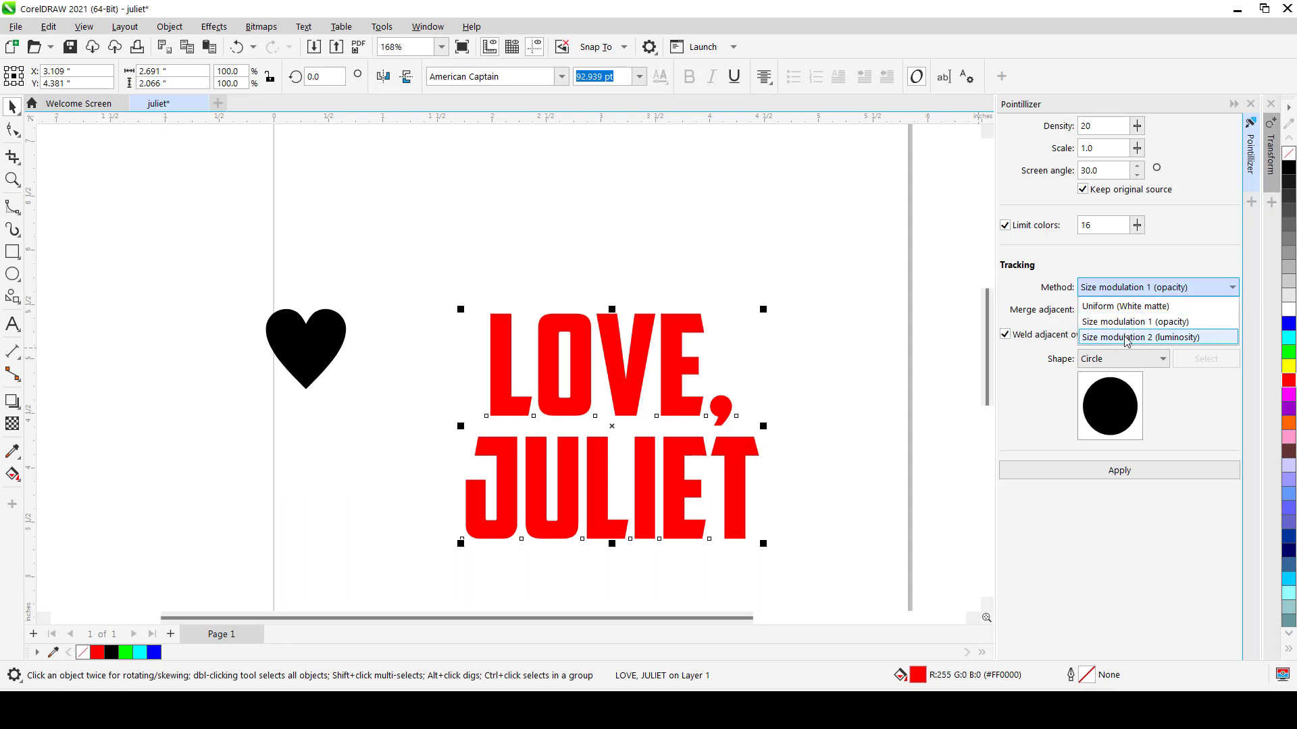
click(1150, 276)
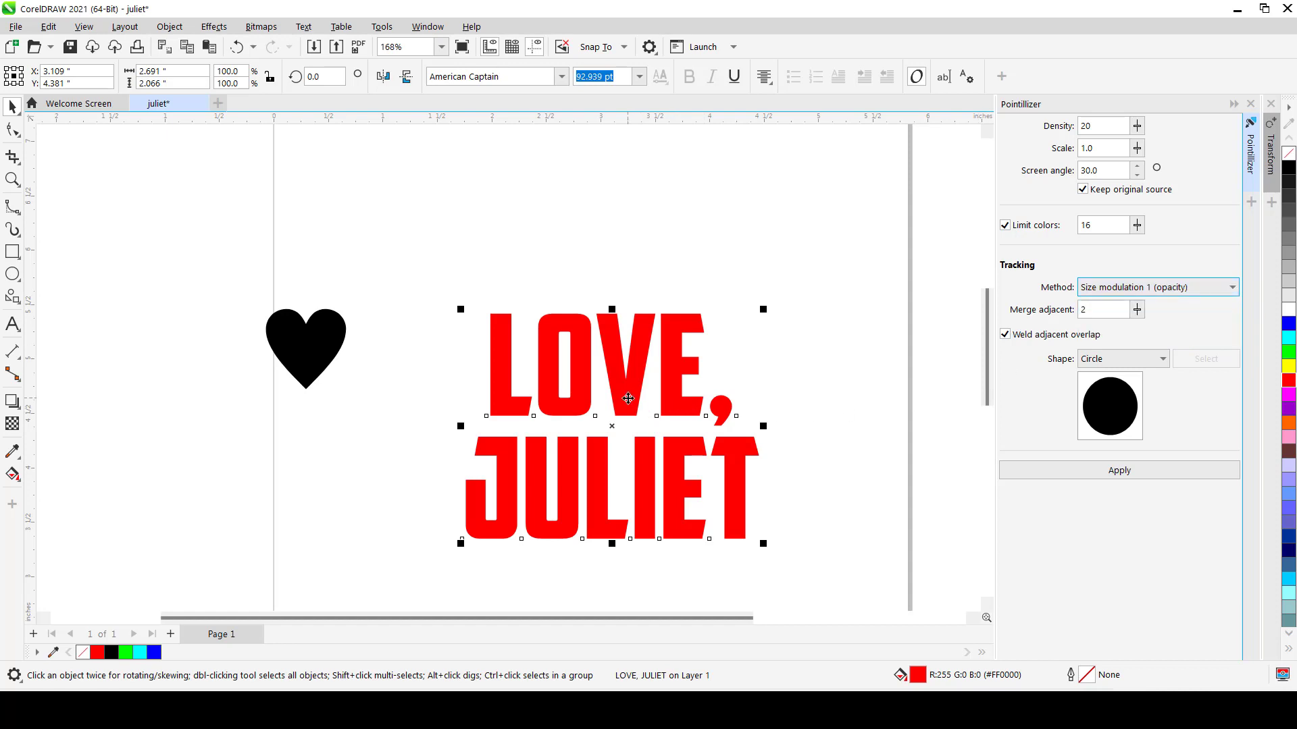
drag(628, 409, 647, 440)
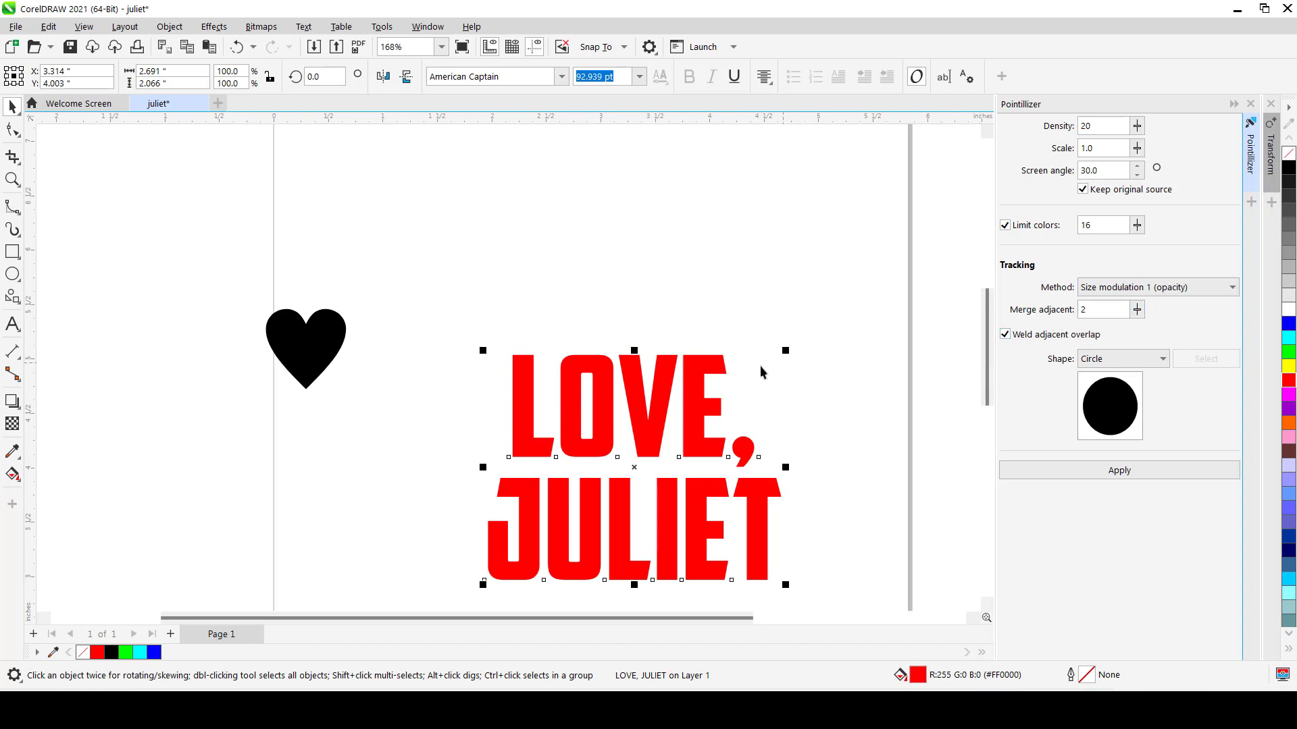
click(1146, 290)
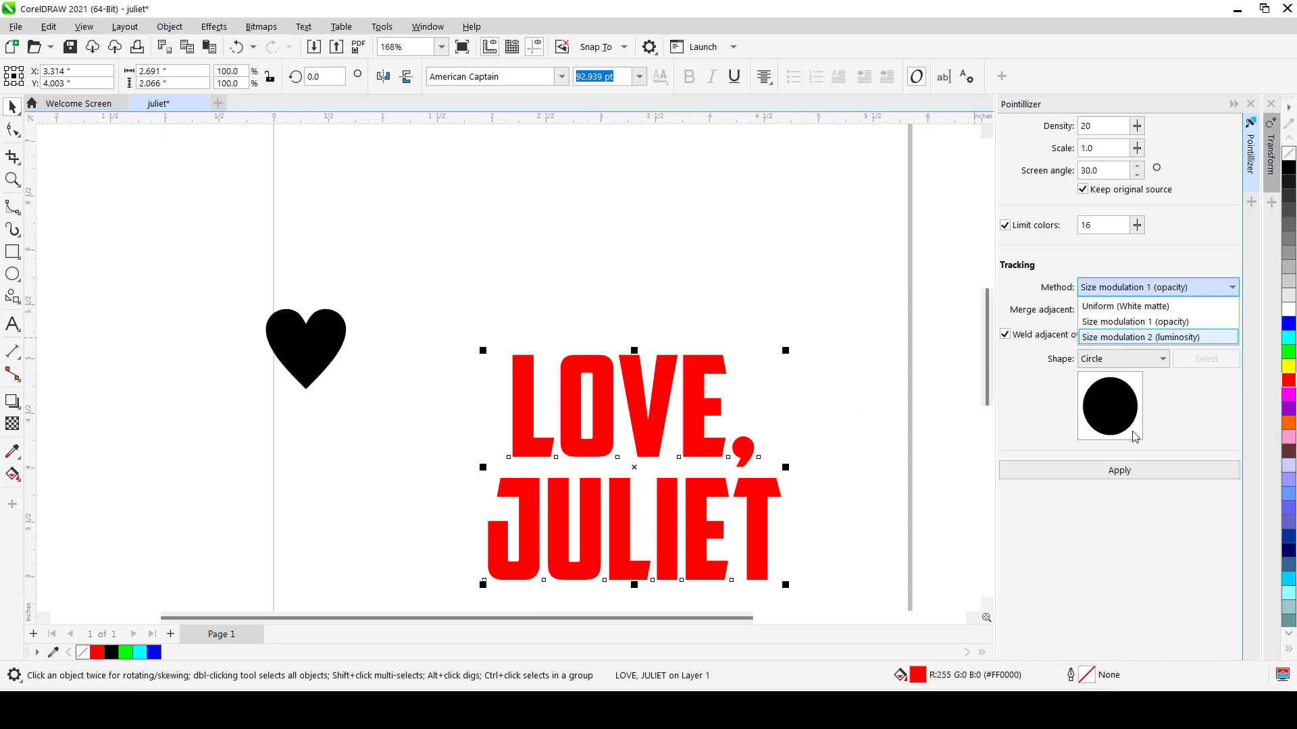
click(1173, 289)
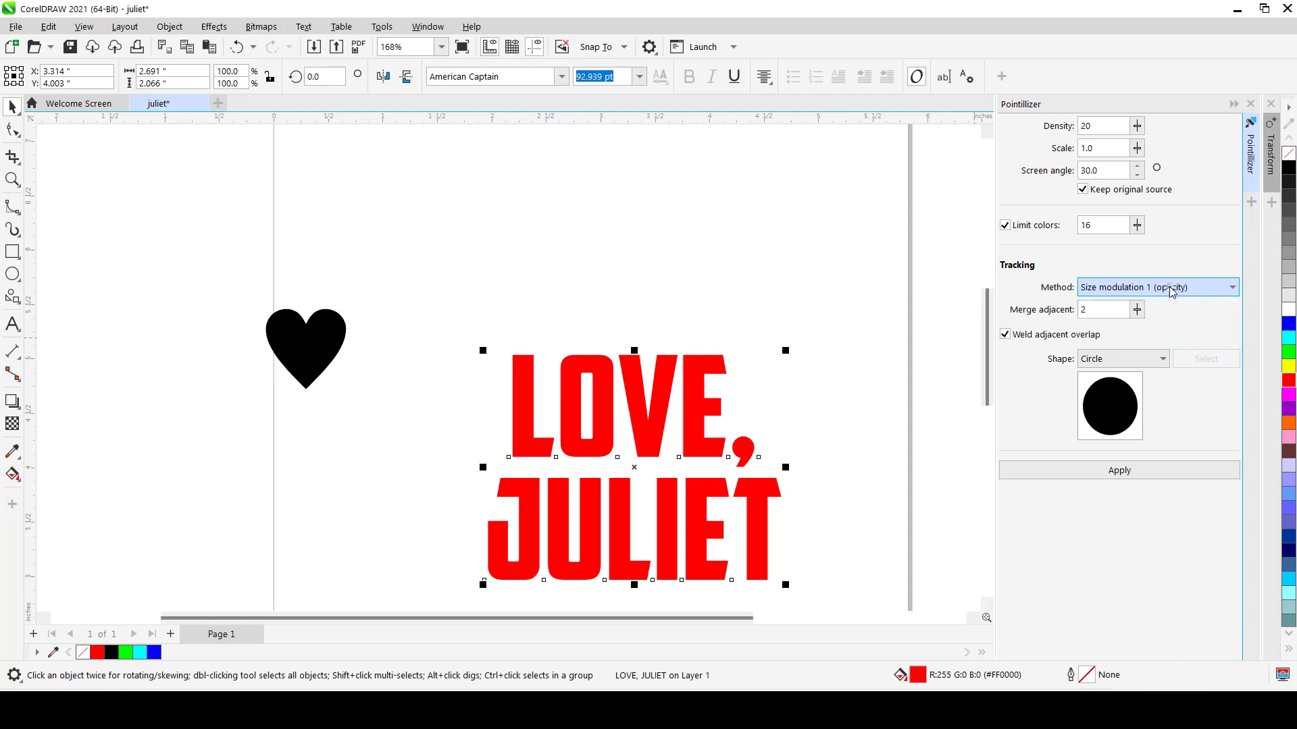
click(1083, 309)
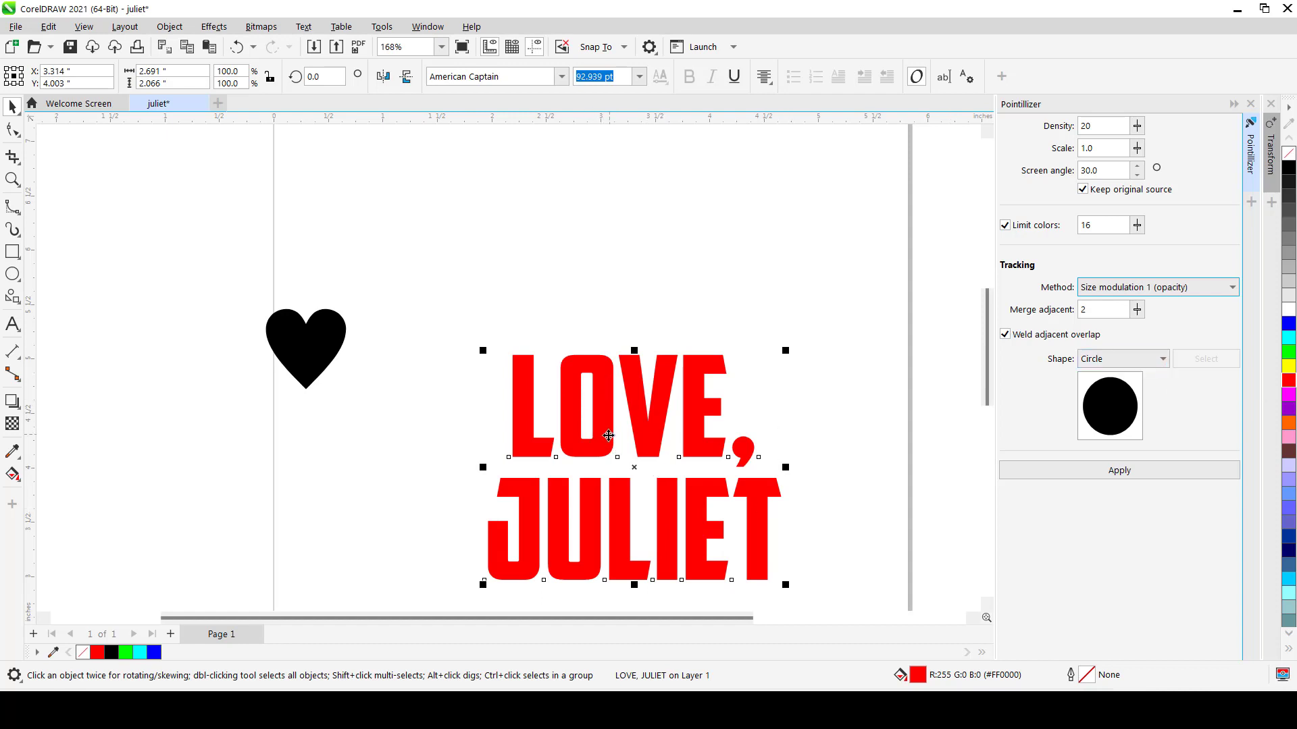
Step: Set the Pointillizer shape to Custom and pick the black heart as the custom shape
click(1162, 360)
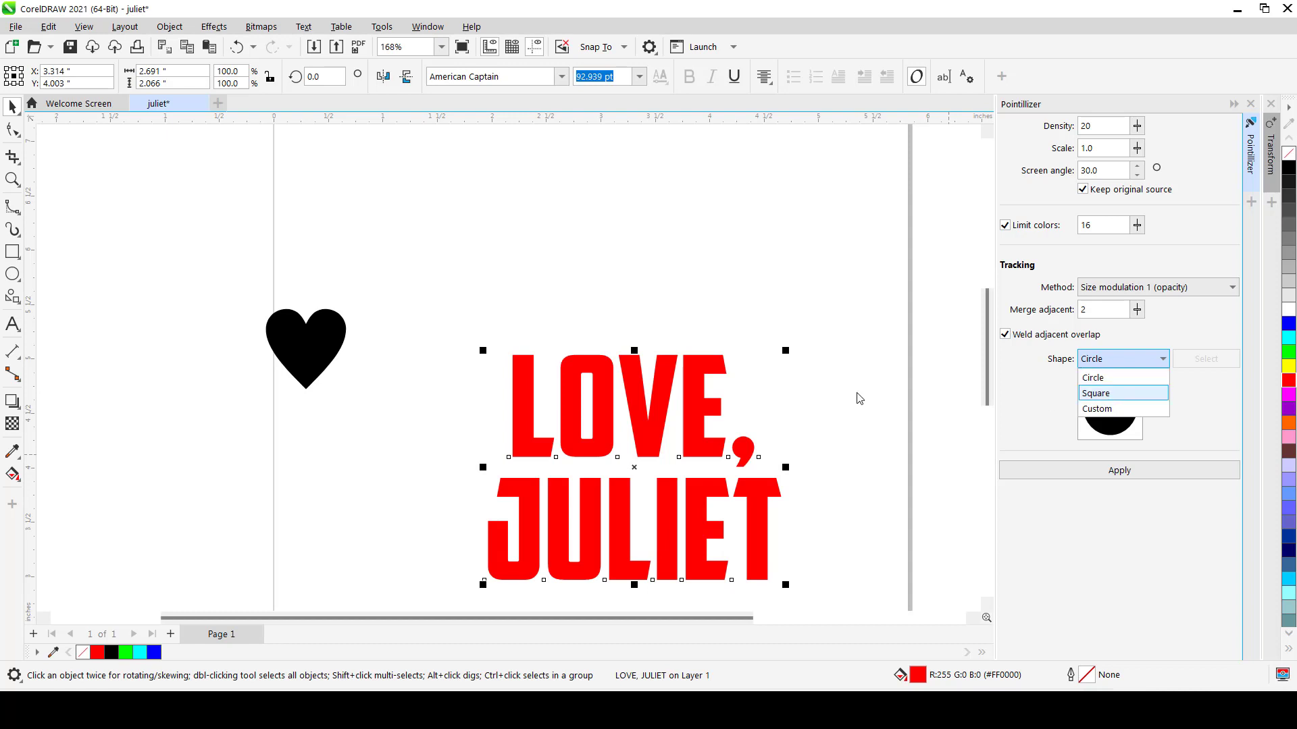
click(318, 355)
click(318, 354)
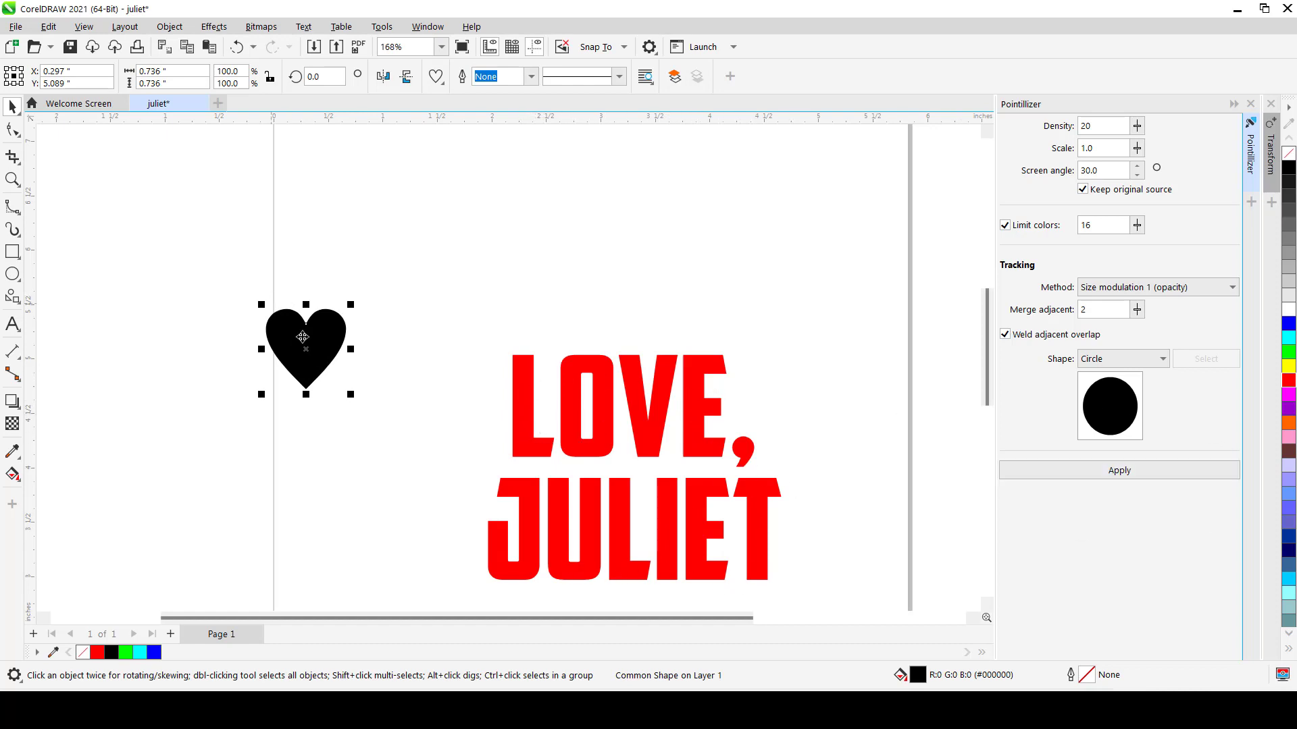
click(1164, 362)
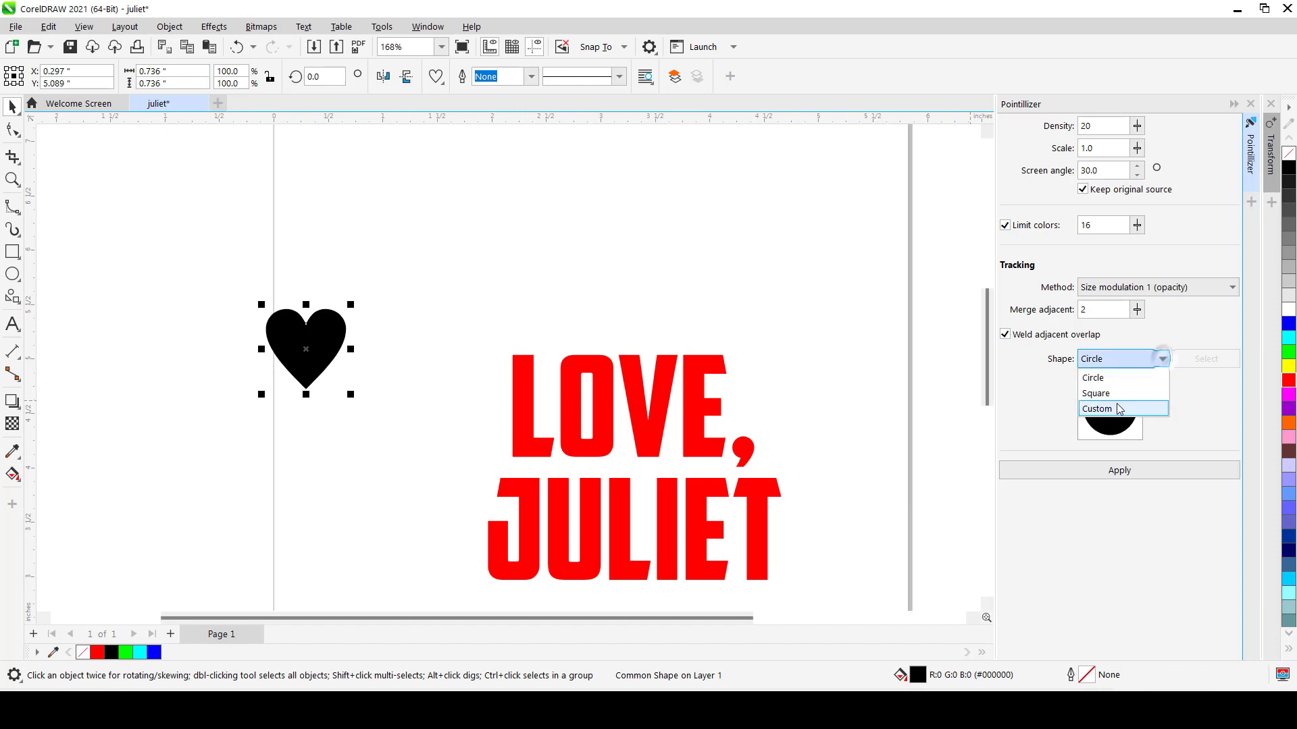
click(1151, 406)
click(1206, 358)
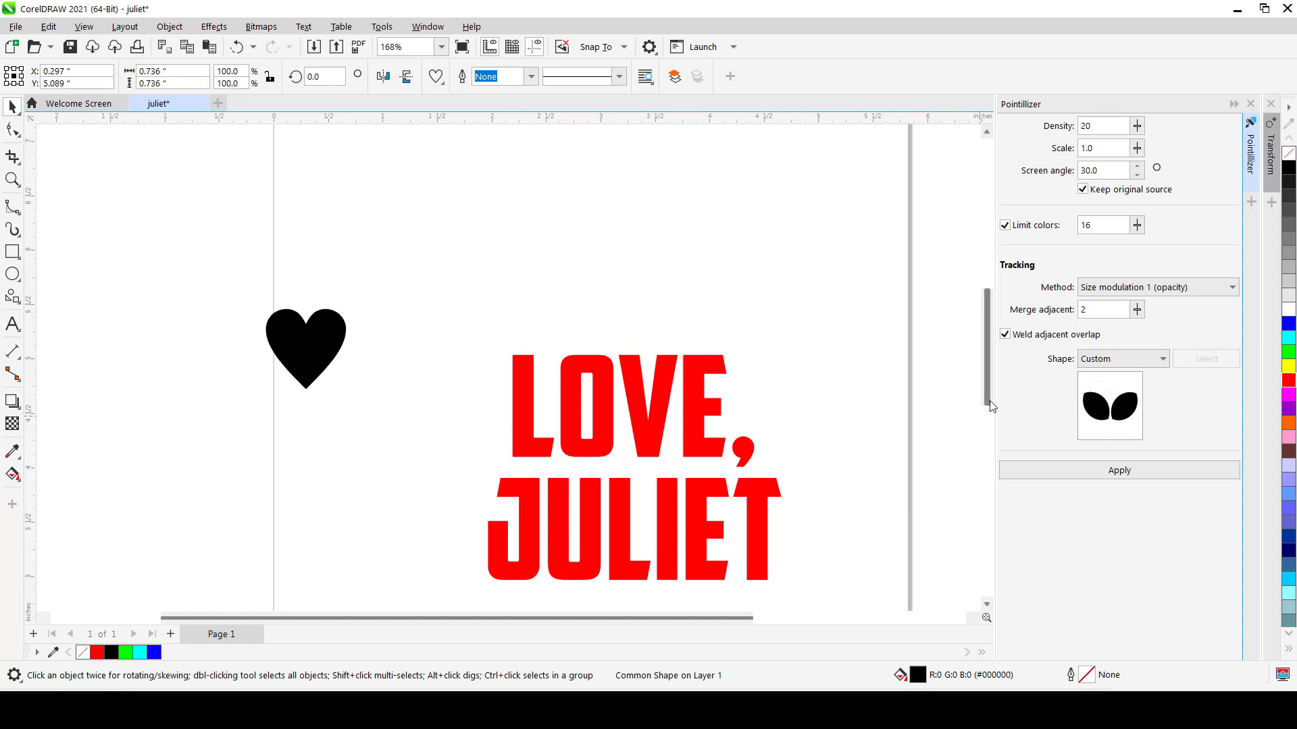
click(304, 347)
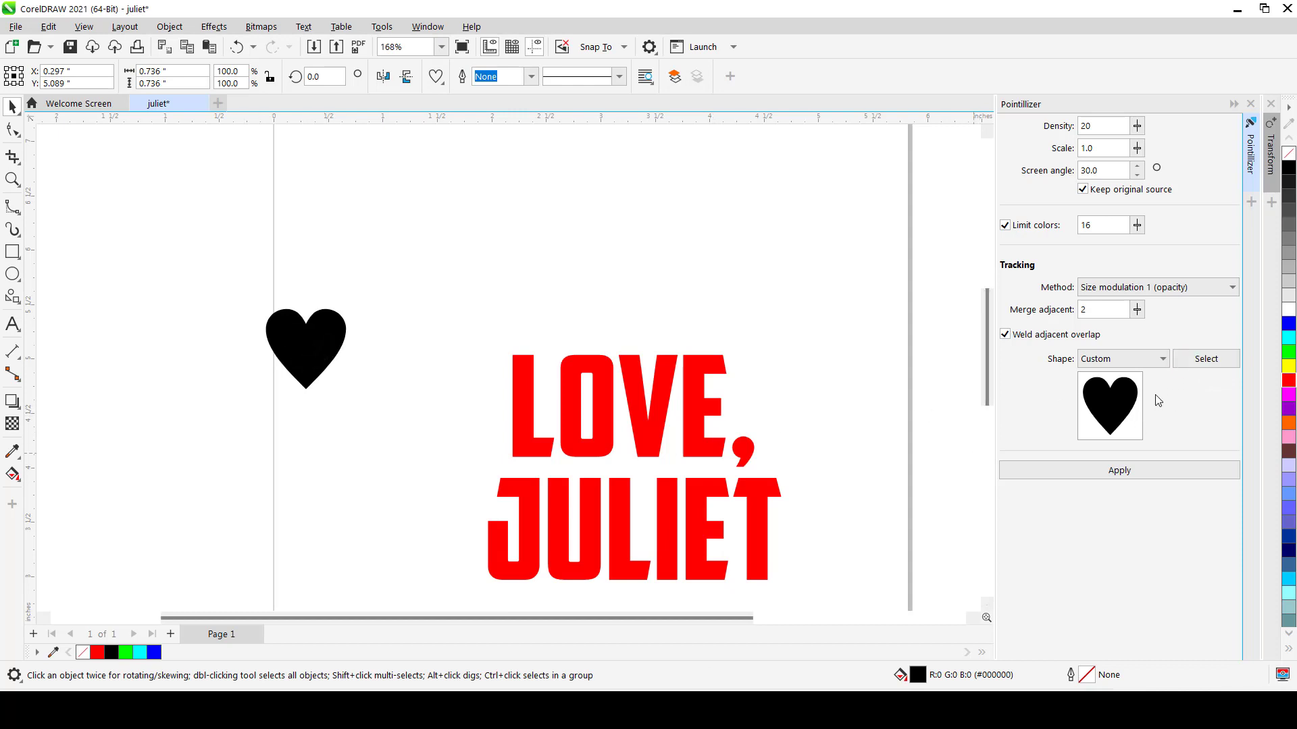
Step: Apply Pointillizer to the LOVE, JULIET text and move the heart-filled result above the solid original
click(647, 419)
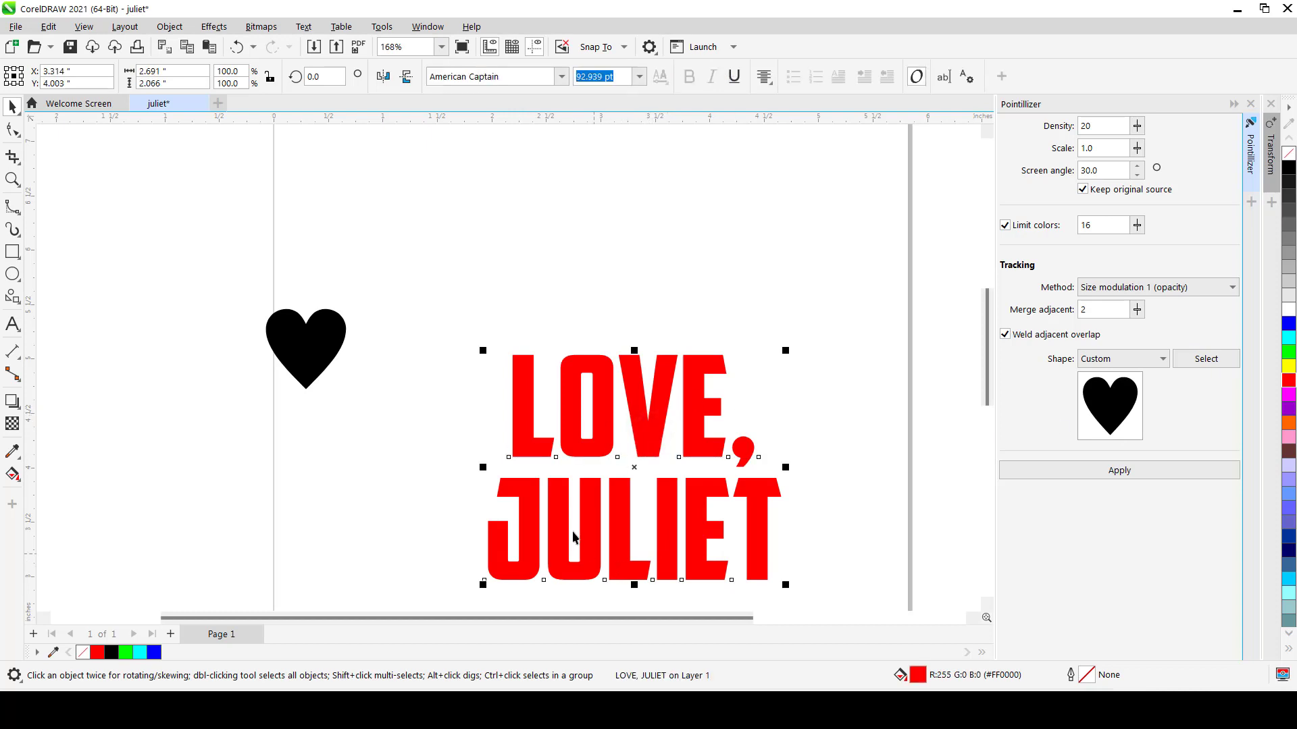
click(1131, 473)
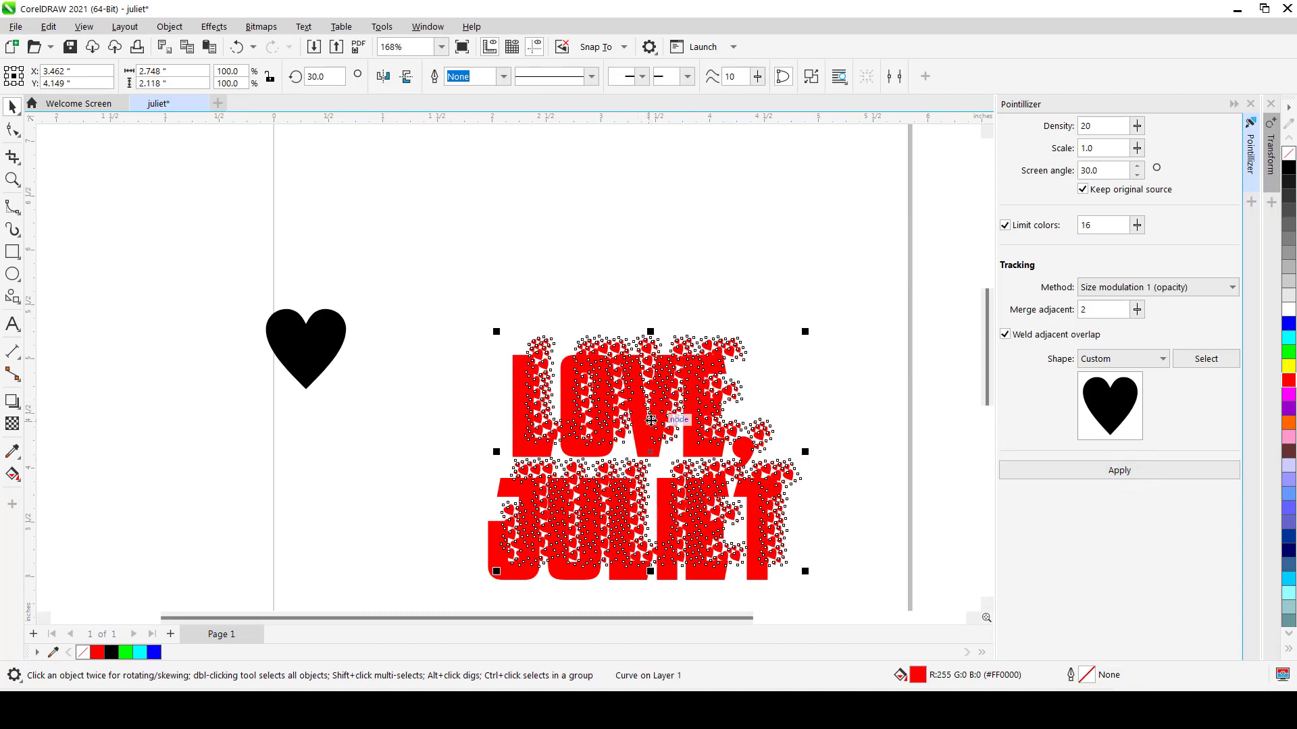
drag(699, 346, 683, 185)
click(788, 389)
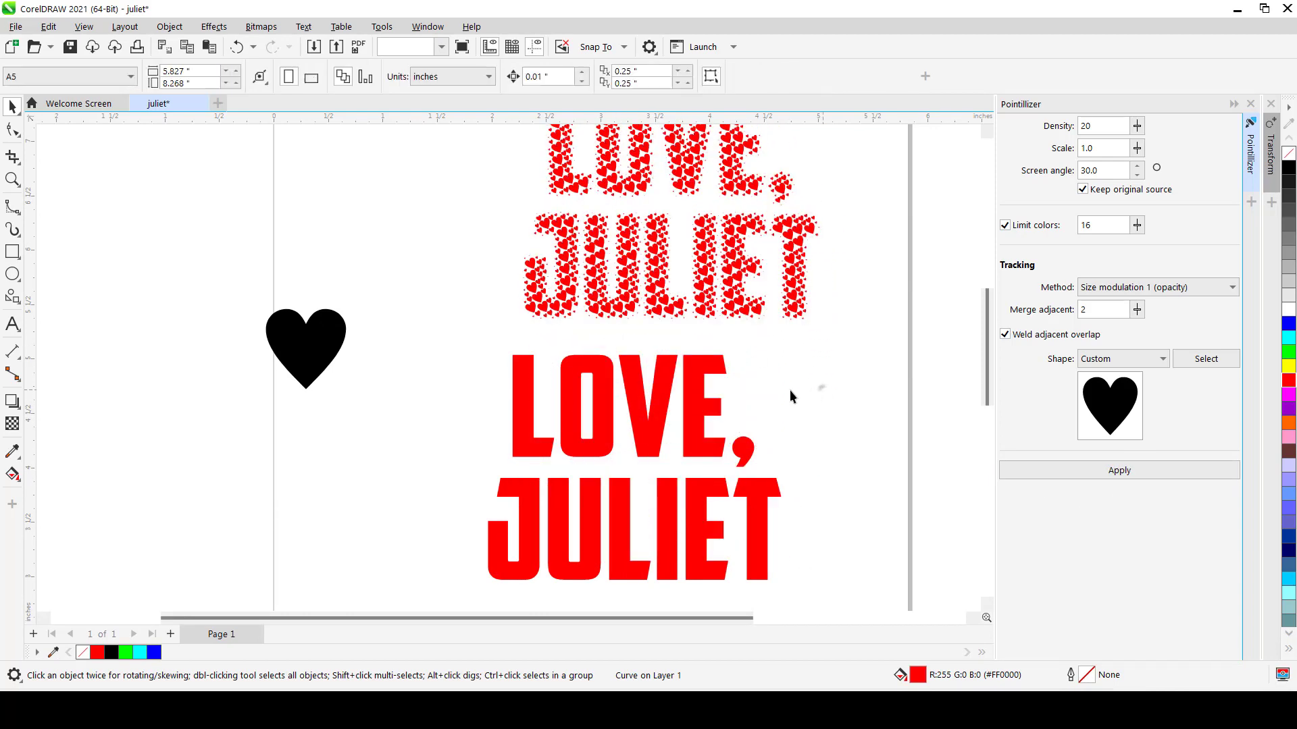
Step: Examine the sizes, spacing and edges of the hearts in the pointillized LOVE, JULIET lettering
scroll(705, 341, down, 1)
scroll(661, 214, up, 1)
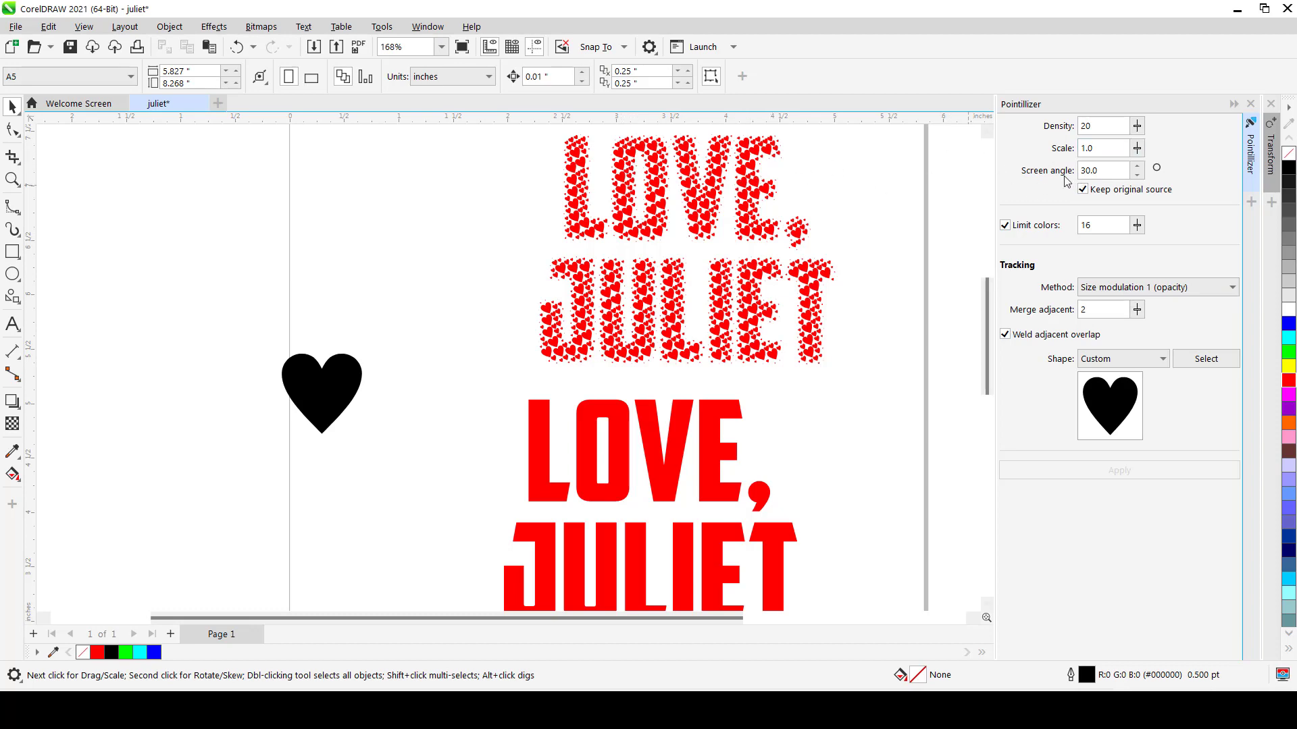
scroll(645, 223, up, 4)
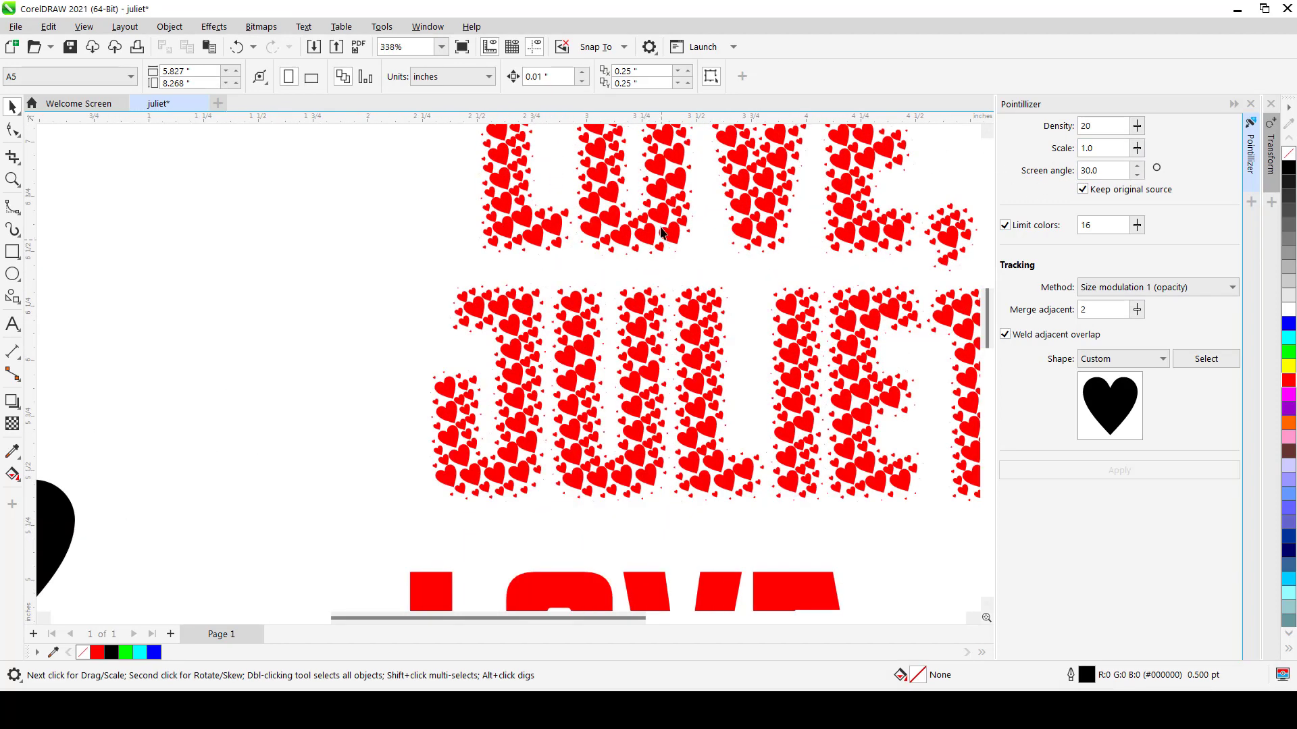
scroll(660, 277, up, 2)
scroll(616, 314, down, 4)
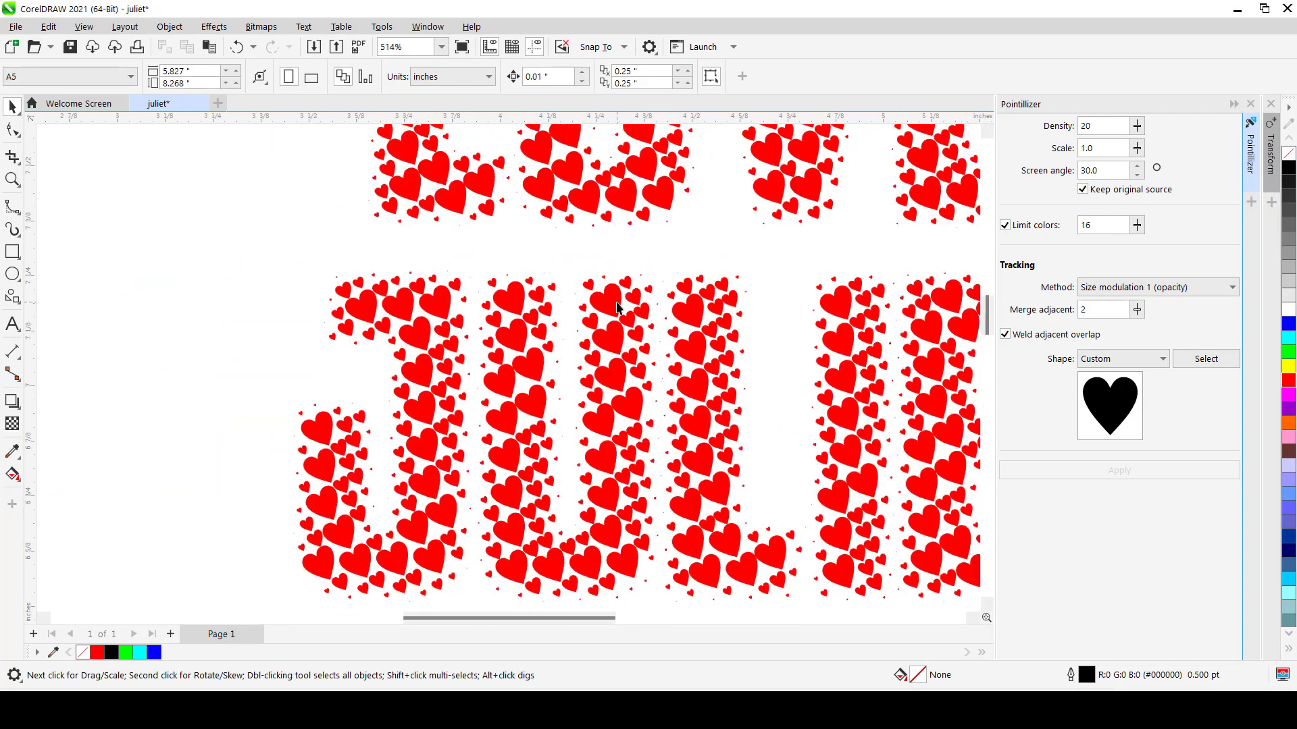
scroll(616, 314, down, 2)
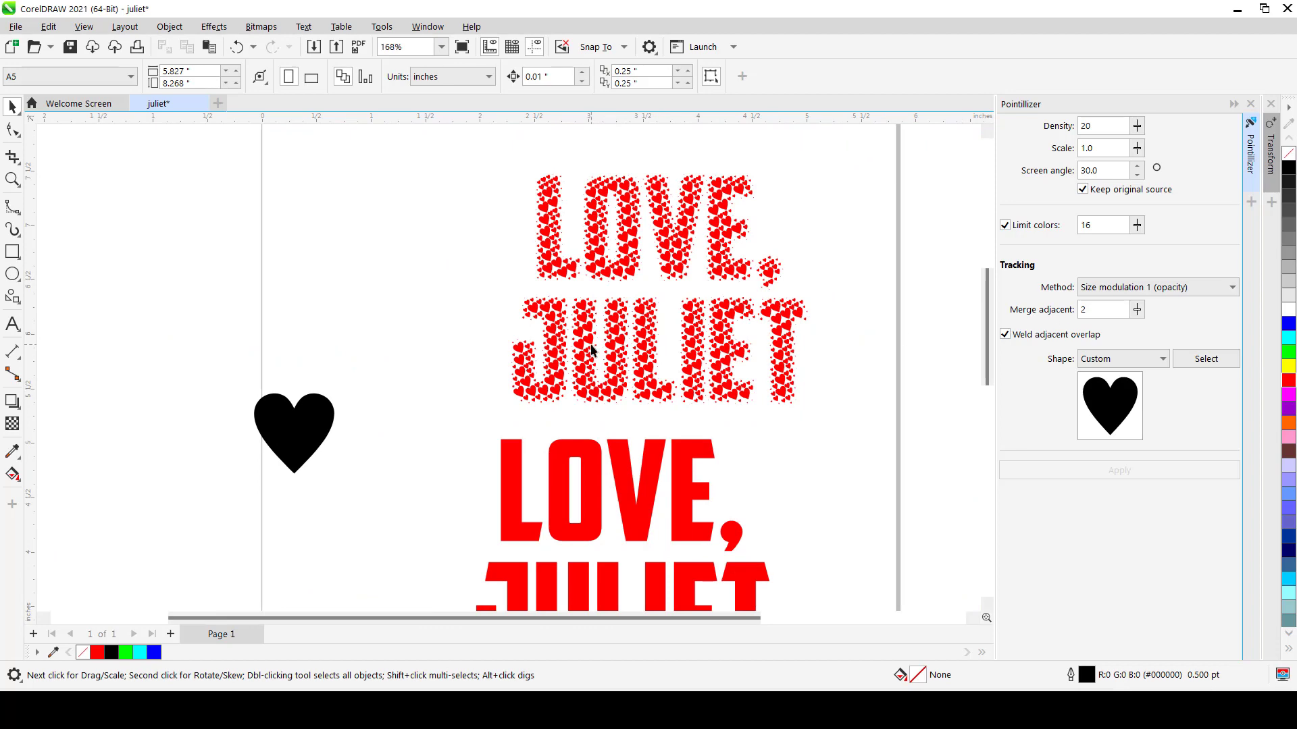
scroll(591, 349, up, 8)
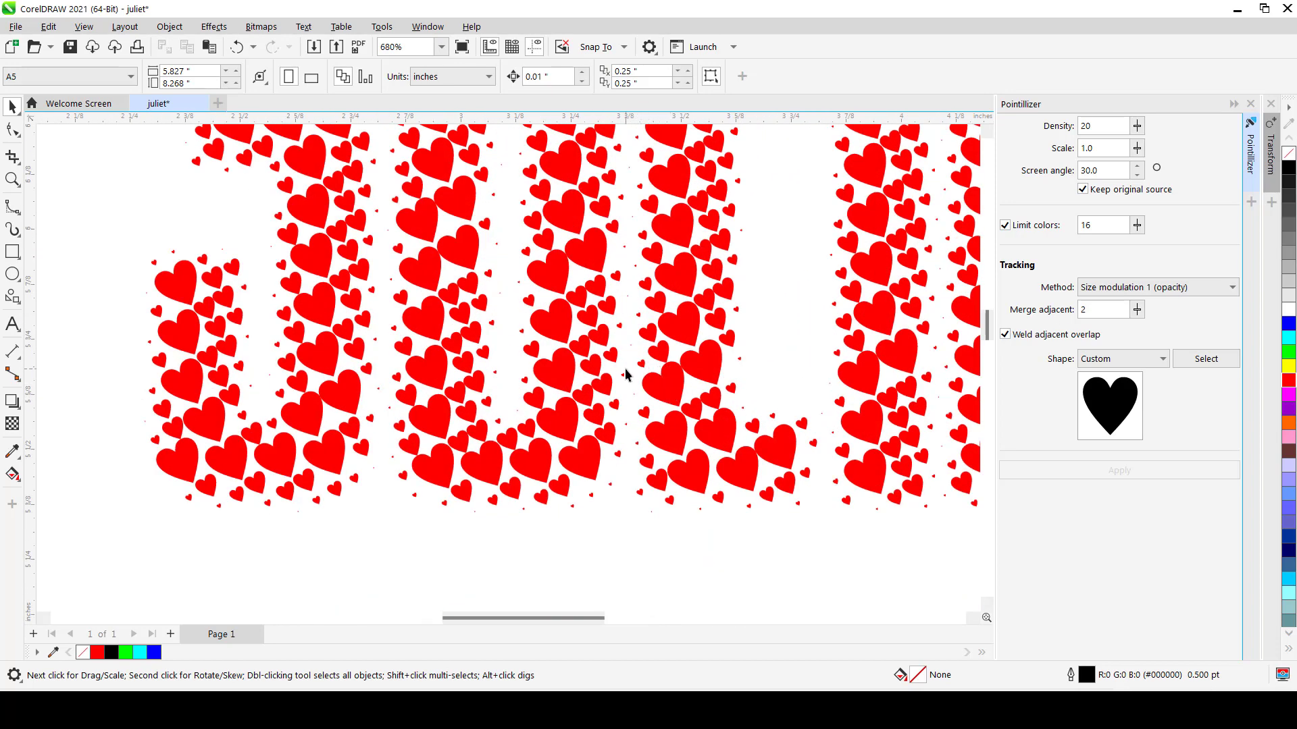
scroll(684, 327, down, 5)
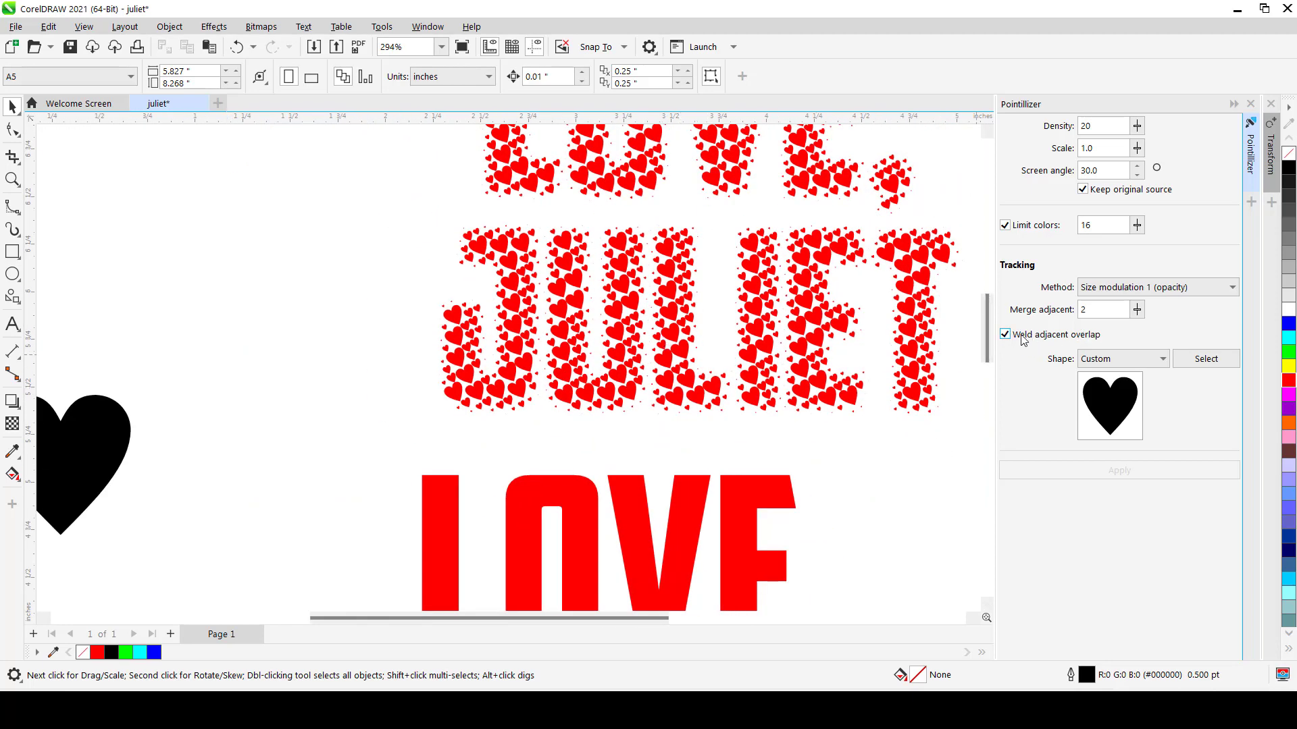
scroll(790, 348, up, 3)
scroll(790, 348, up, 2)
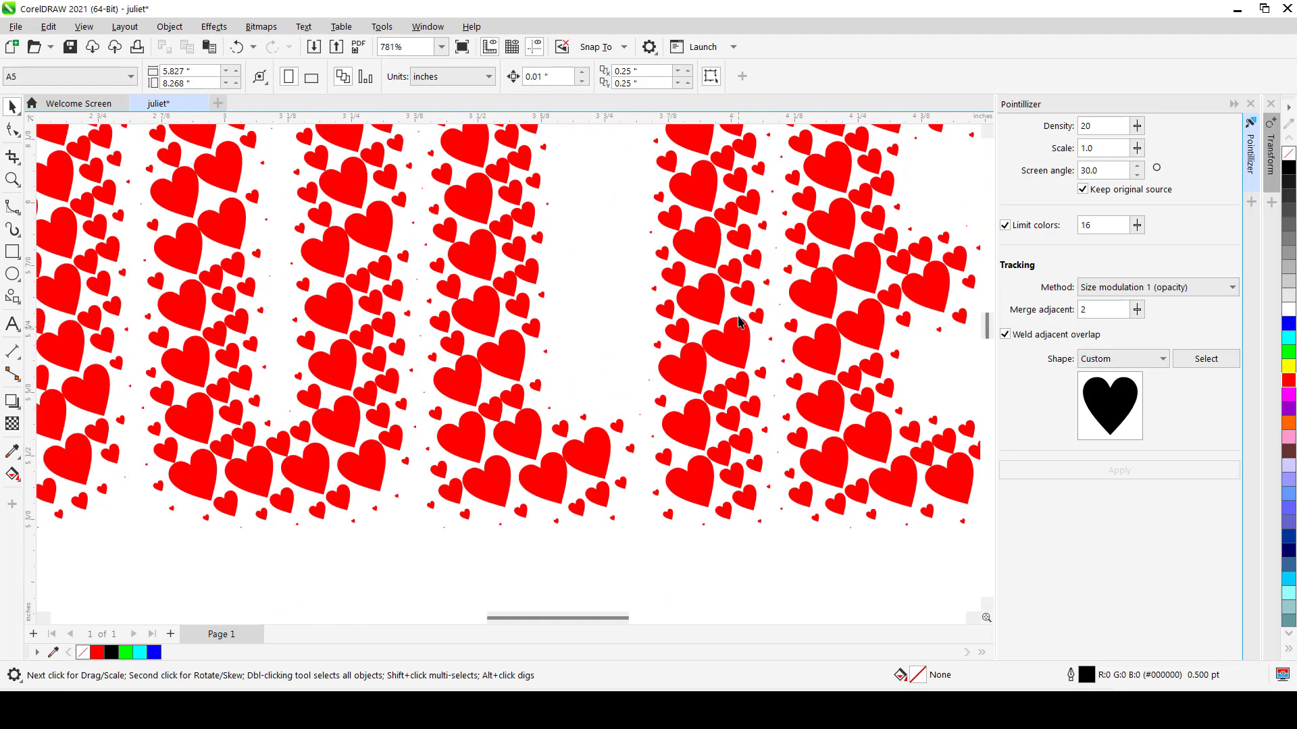
scroll(729, 366, down, 1)
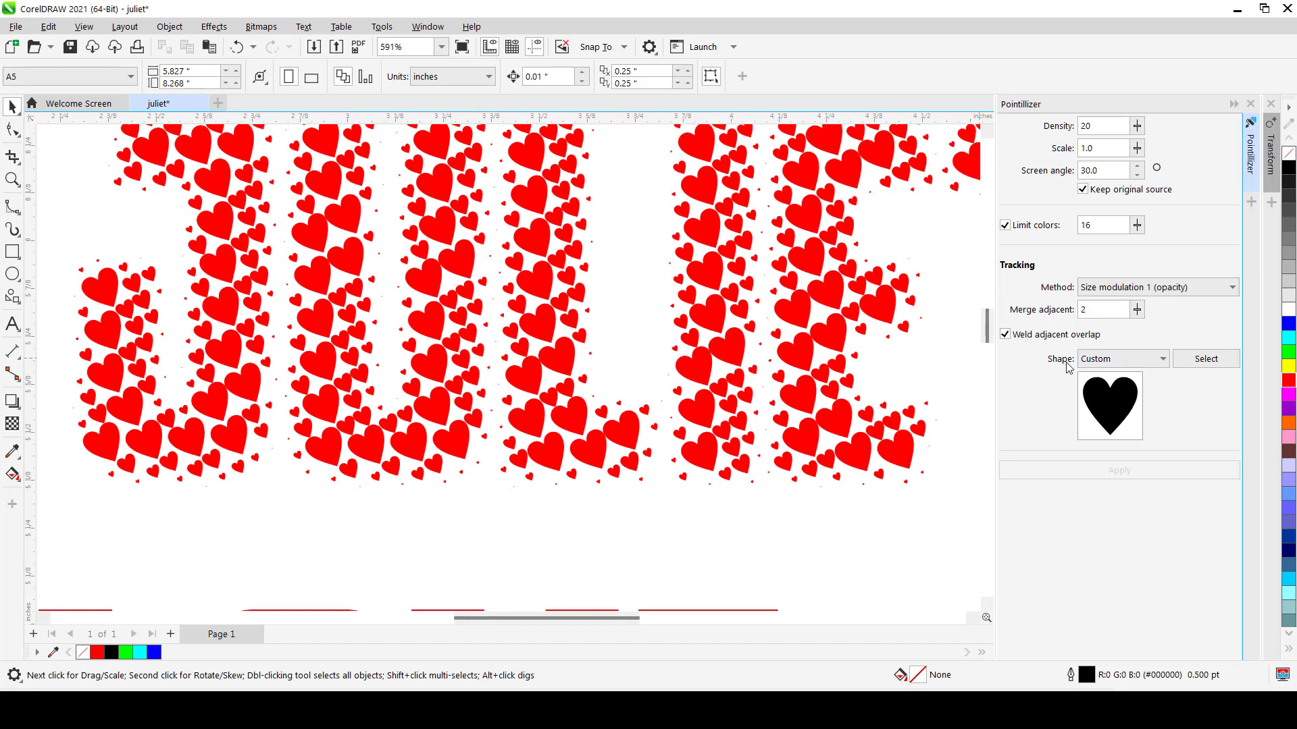
scroll(682, 373, down, 5)
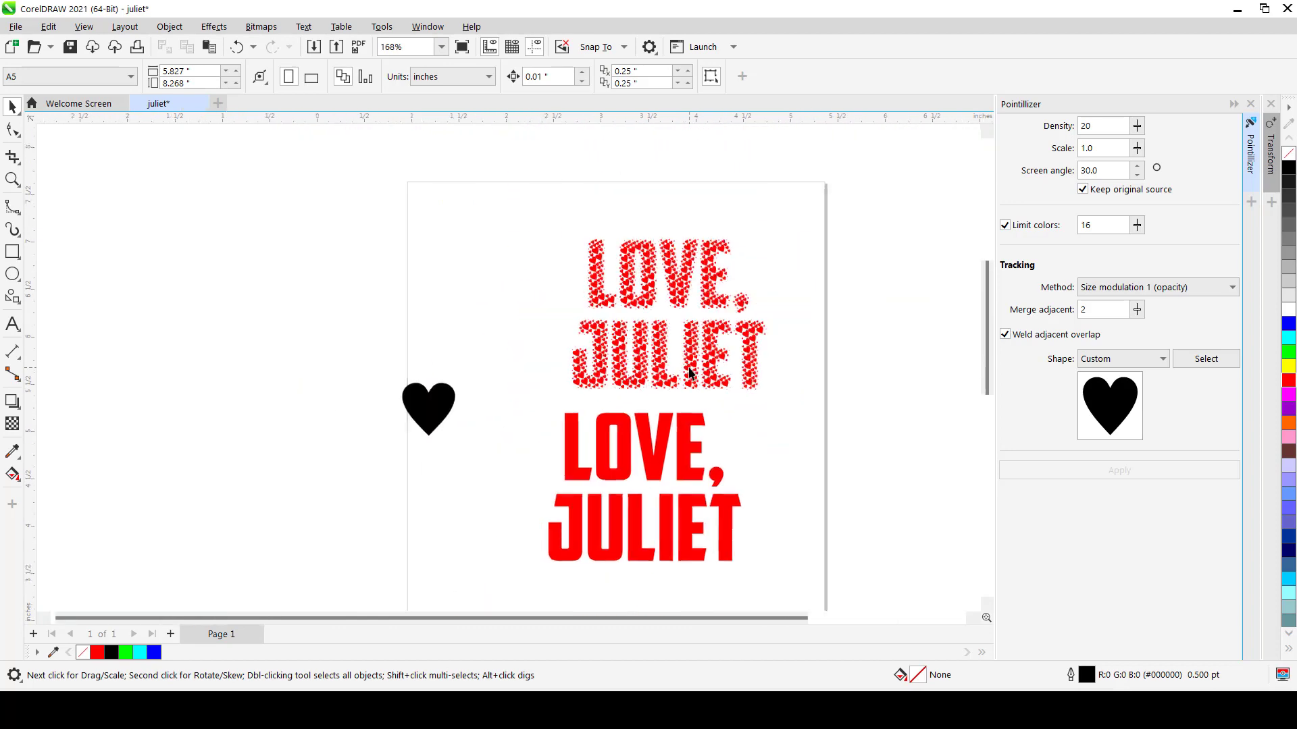
Step: Apply Pointillizer to the solid text with the Uniform (White matte) method and place the result above the black heart
click(684, 450)
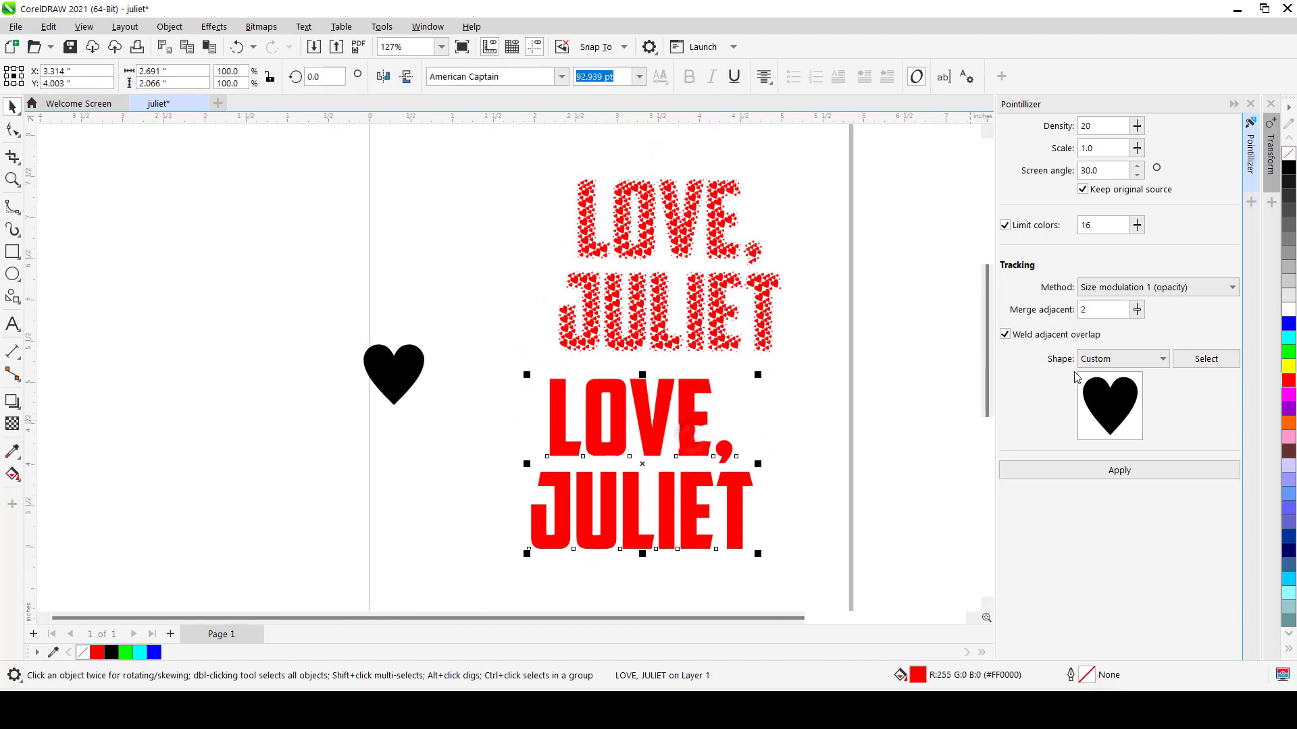
click(1162, 289)
click(1158, 306)
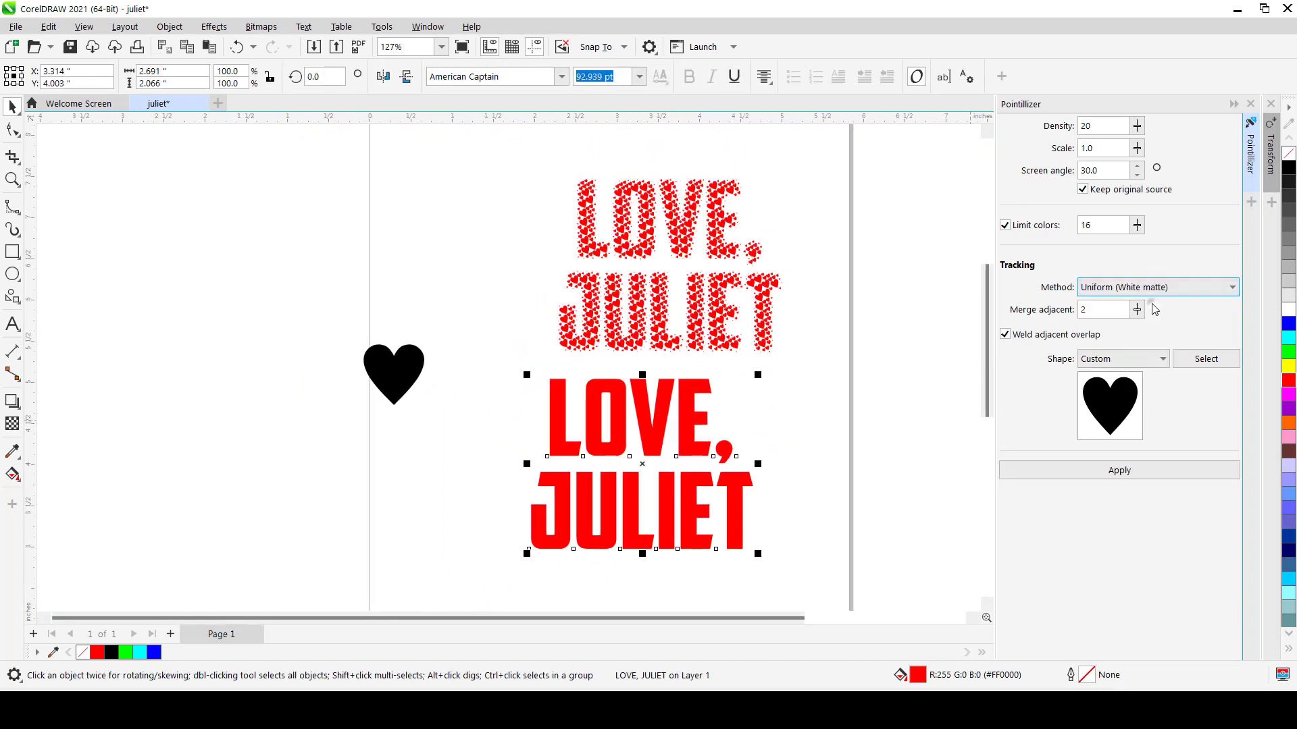
click(1119, 471)
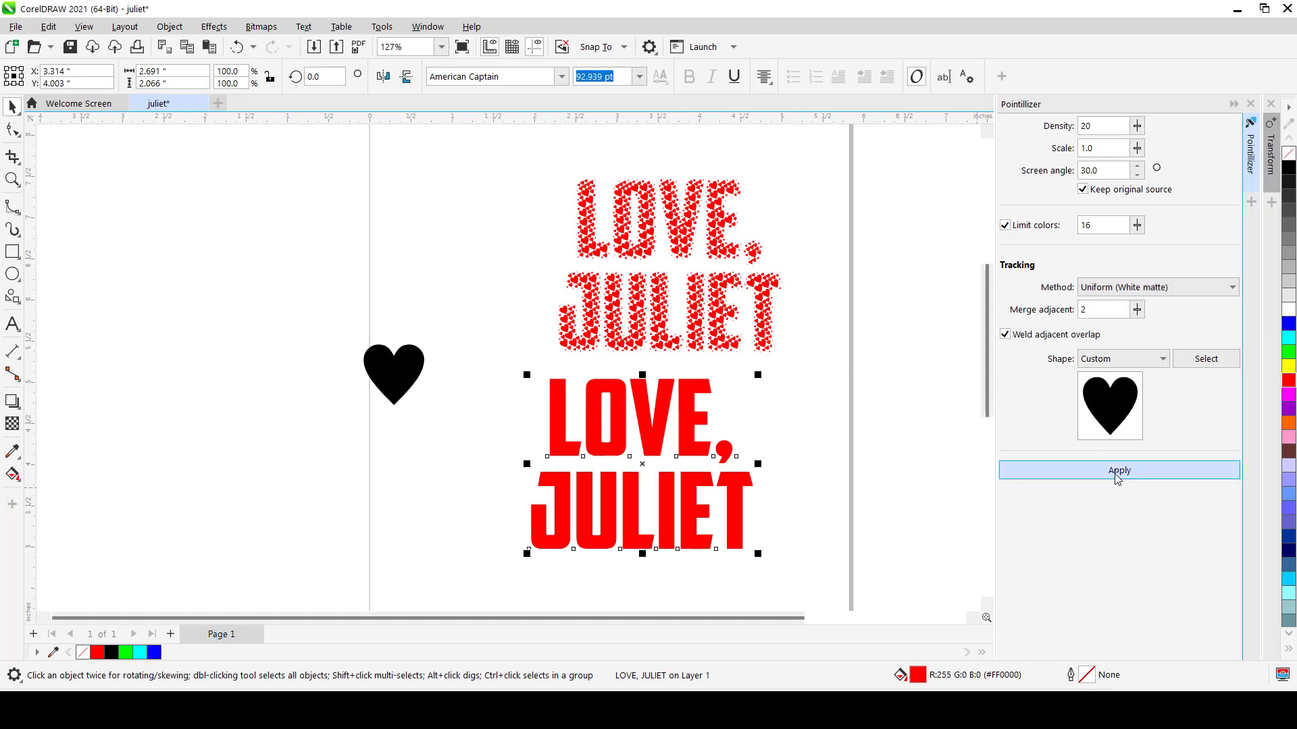
drag(624, 413, 419, 223)
click(314, 270)
Step: Apply Pointillizer to the solid text with the Size modulation 2 (luminosity) method and place the result below the black heart
scroll(469, 328, up, 3)
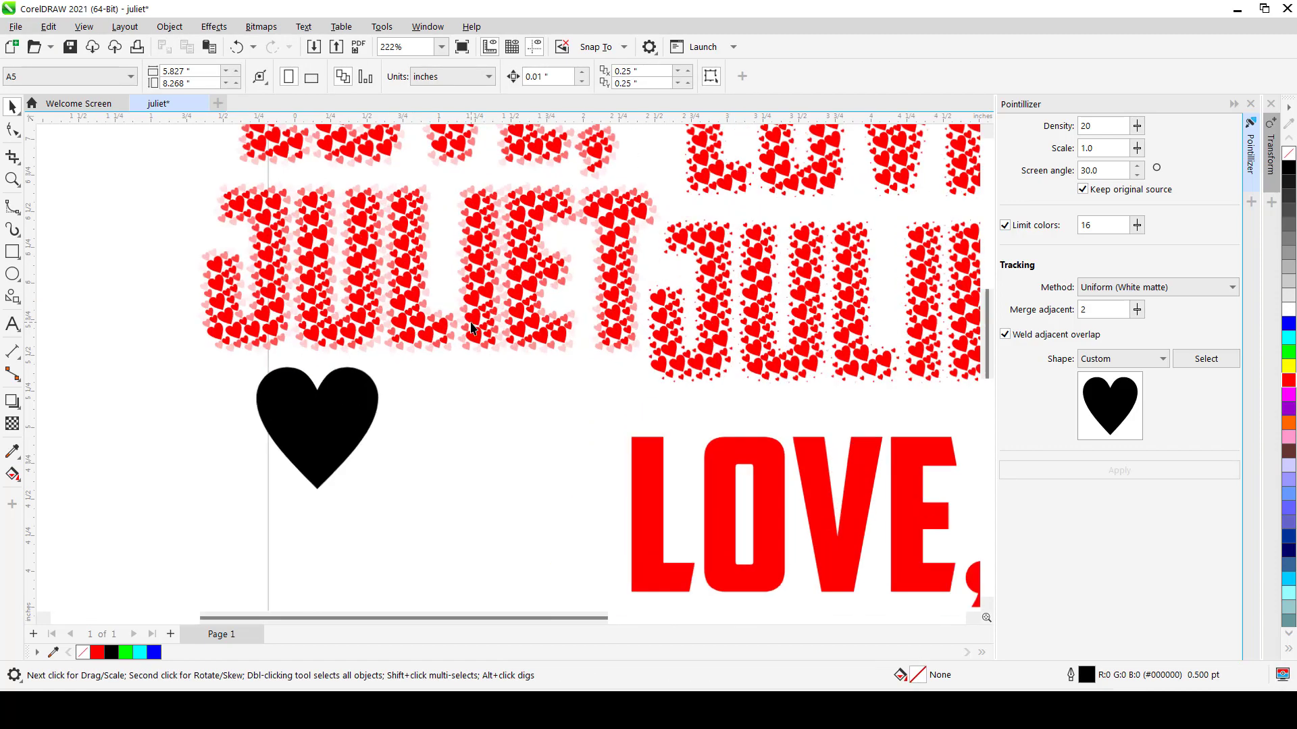
scroll(486, 346, down, 2)
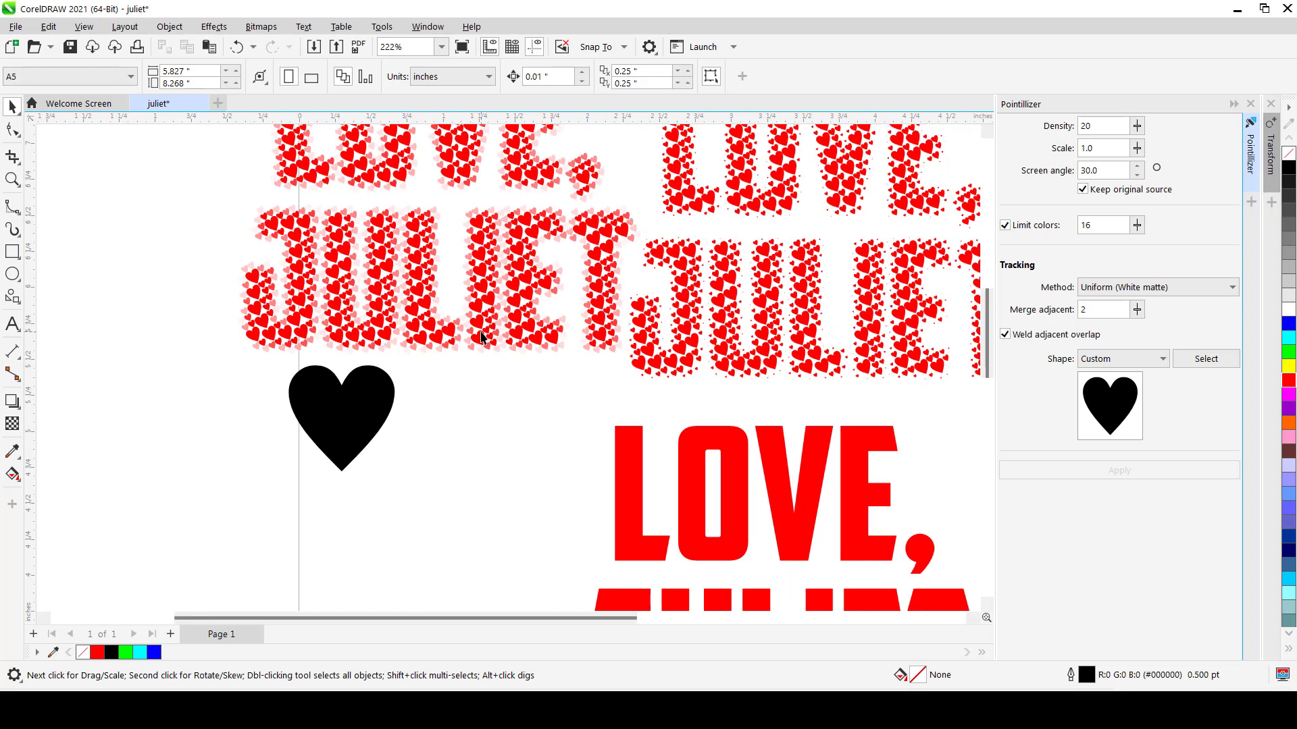
scroll(508, 296, up, 2)
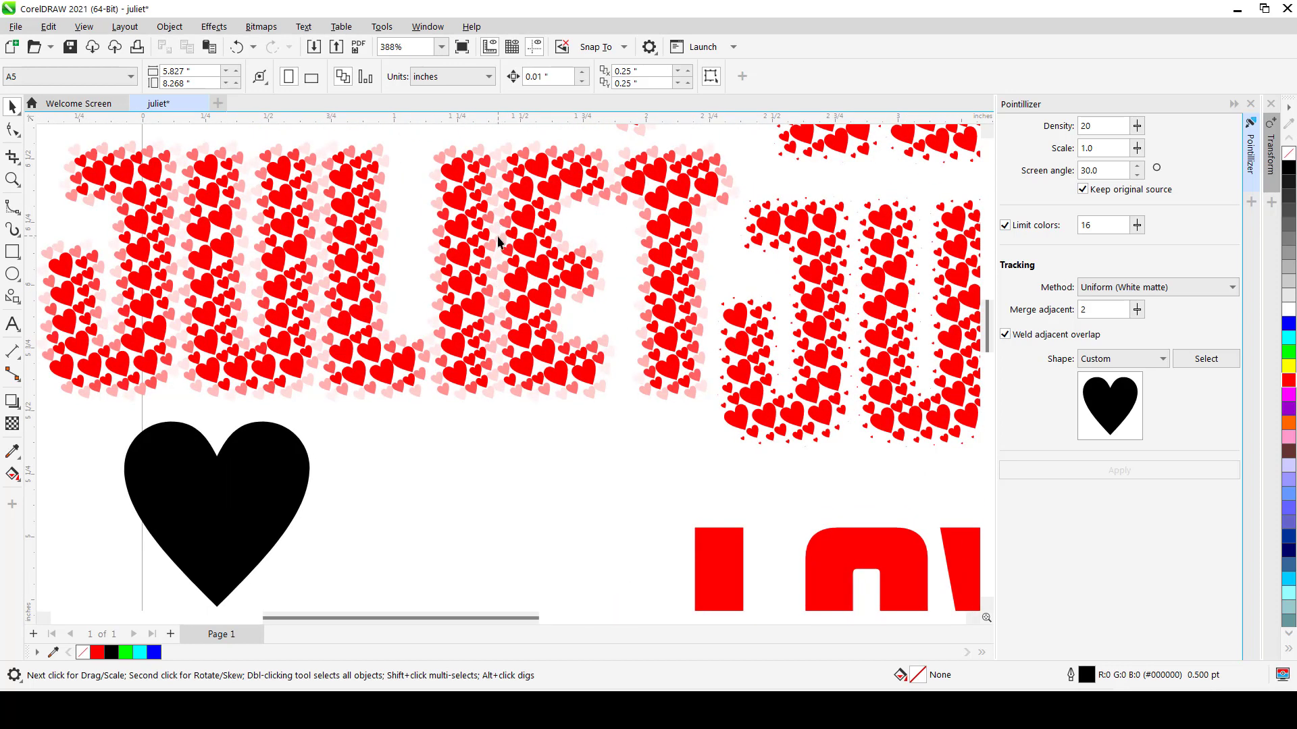
scroll(498, 241, down, 3)
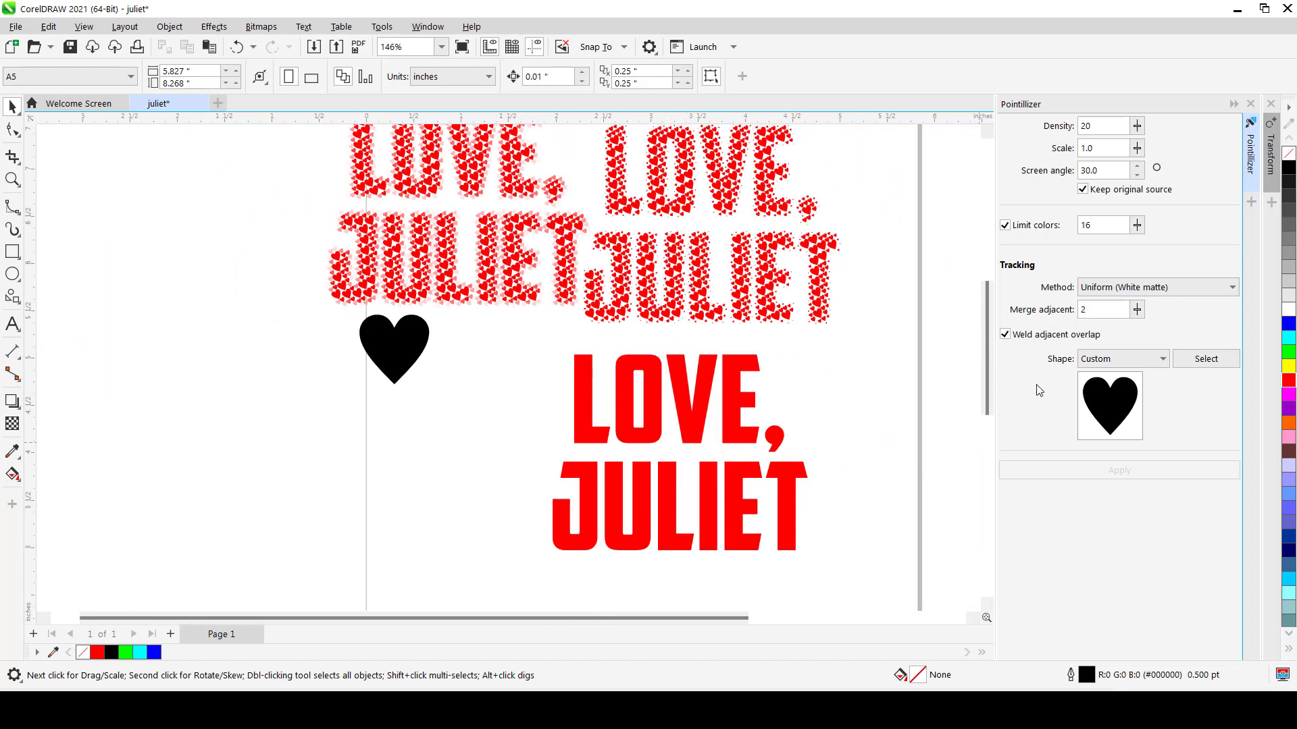
click(730, 405)
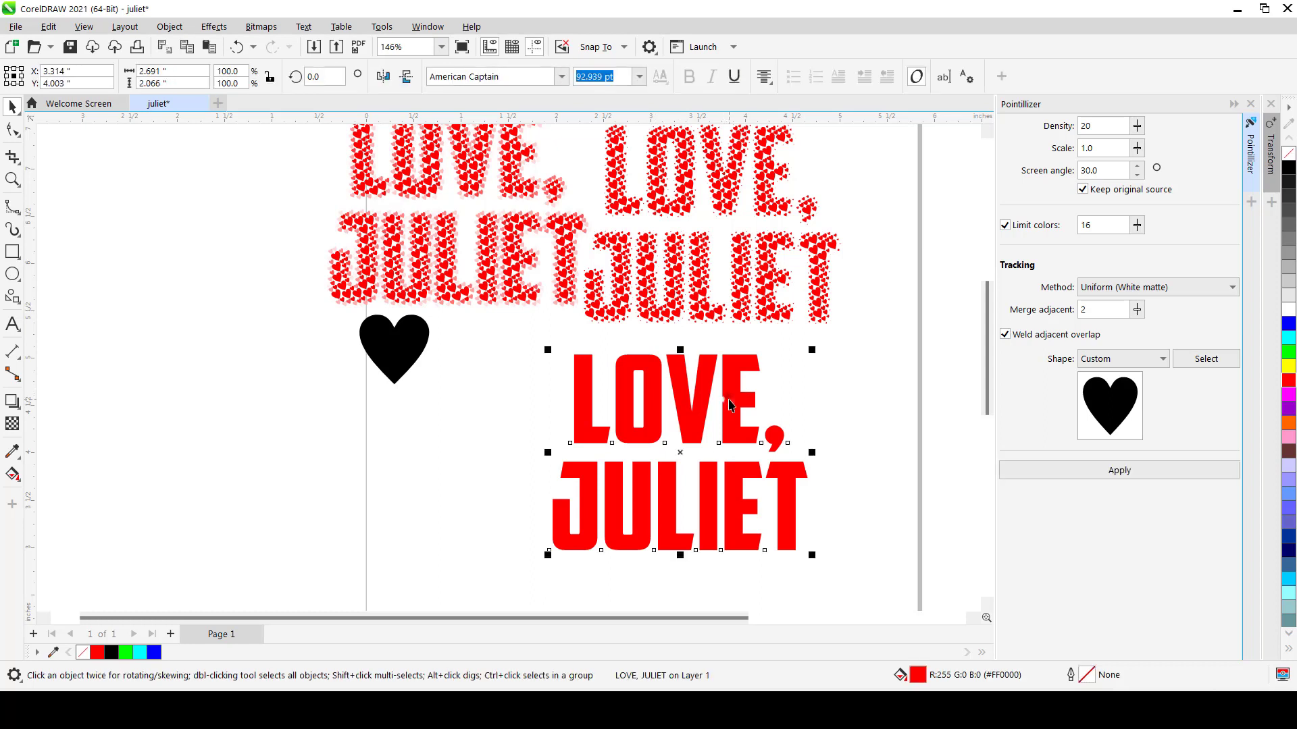
click(1188, 287)
click(1146, 337)
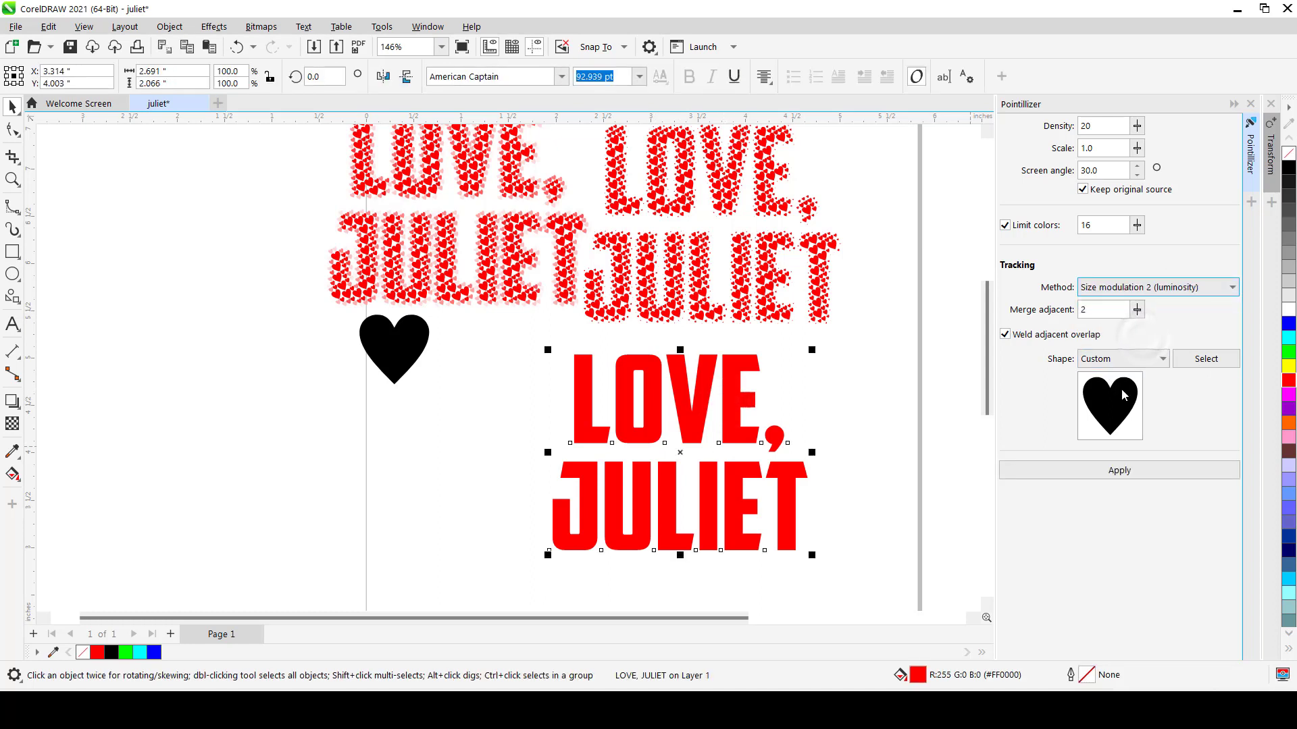
click(1119, 468)
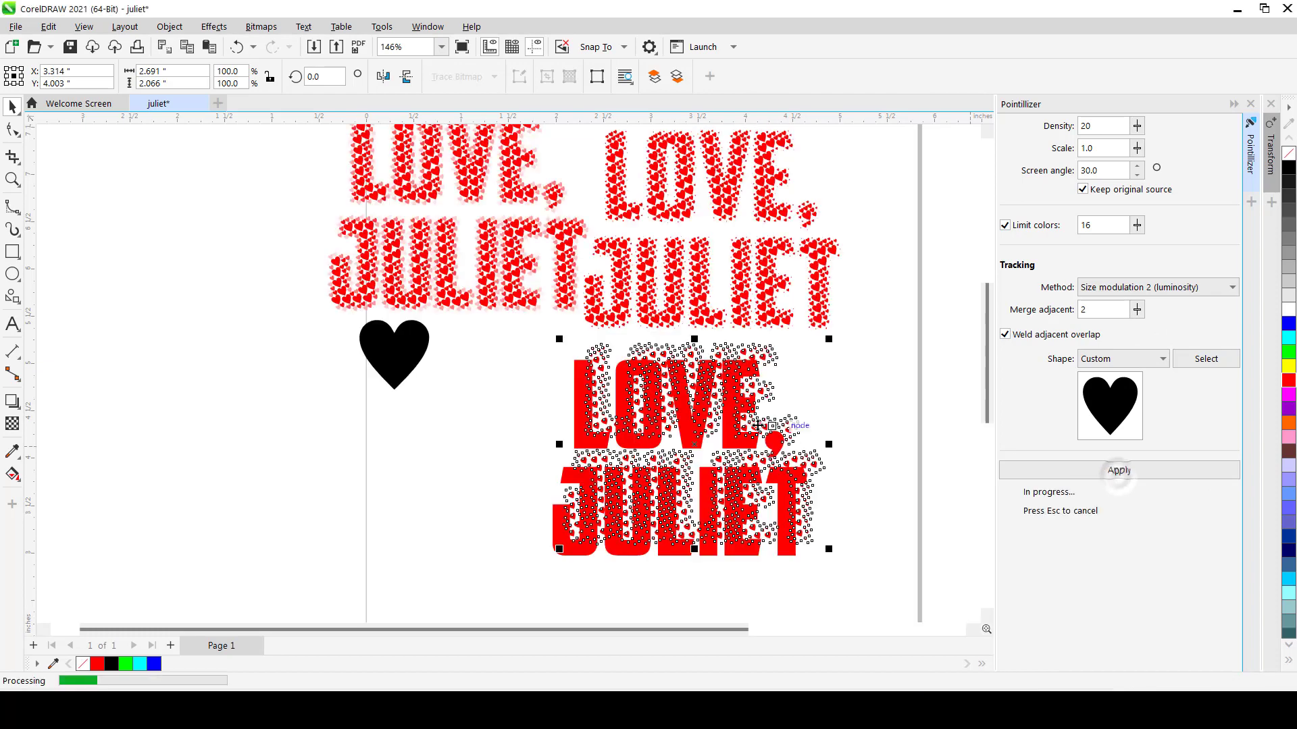
drag(656, 390, 368, 427)
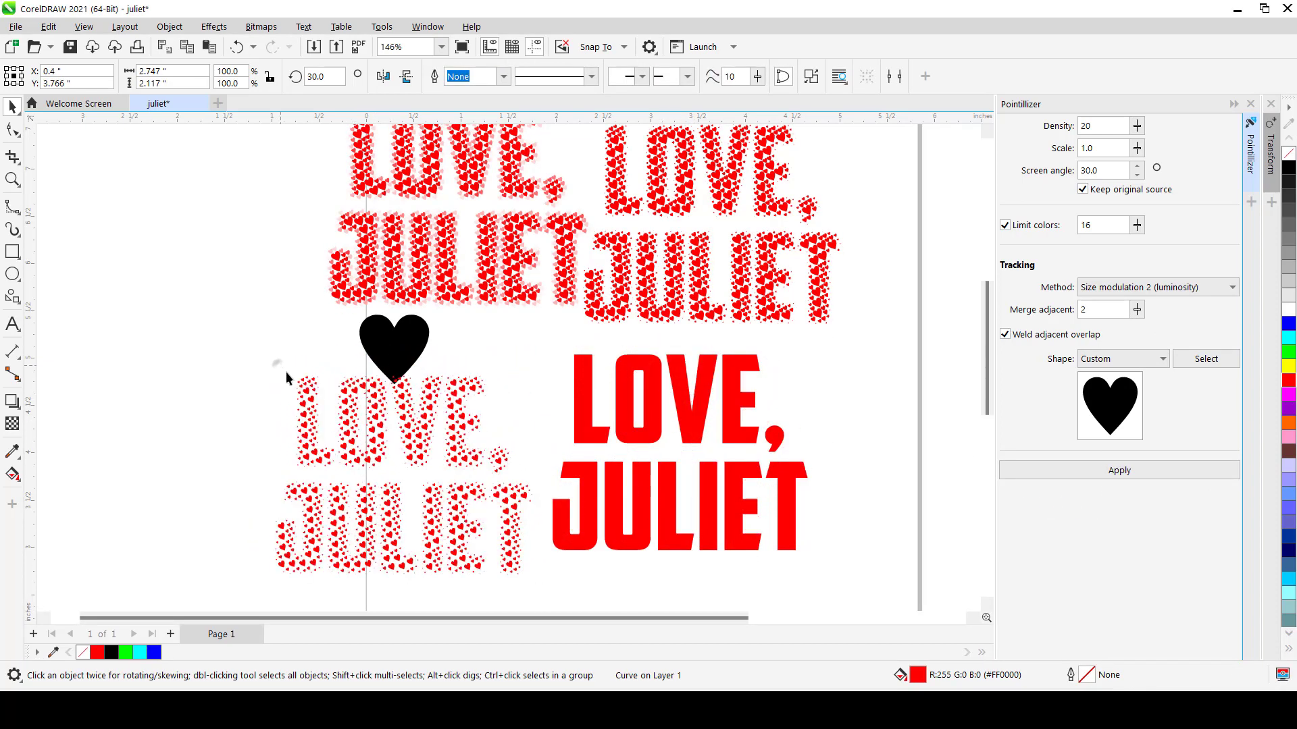
click(284, 368)
scroll(372, 503, up, 3)
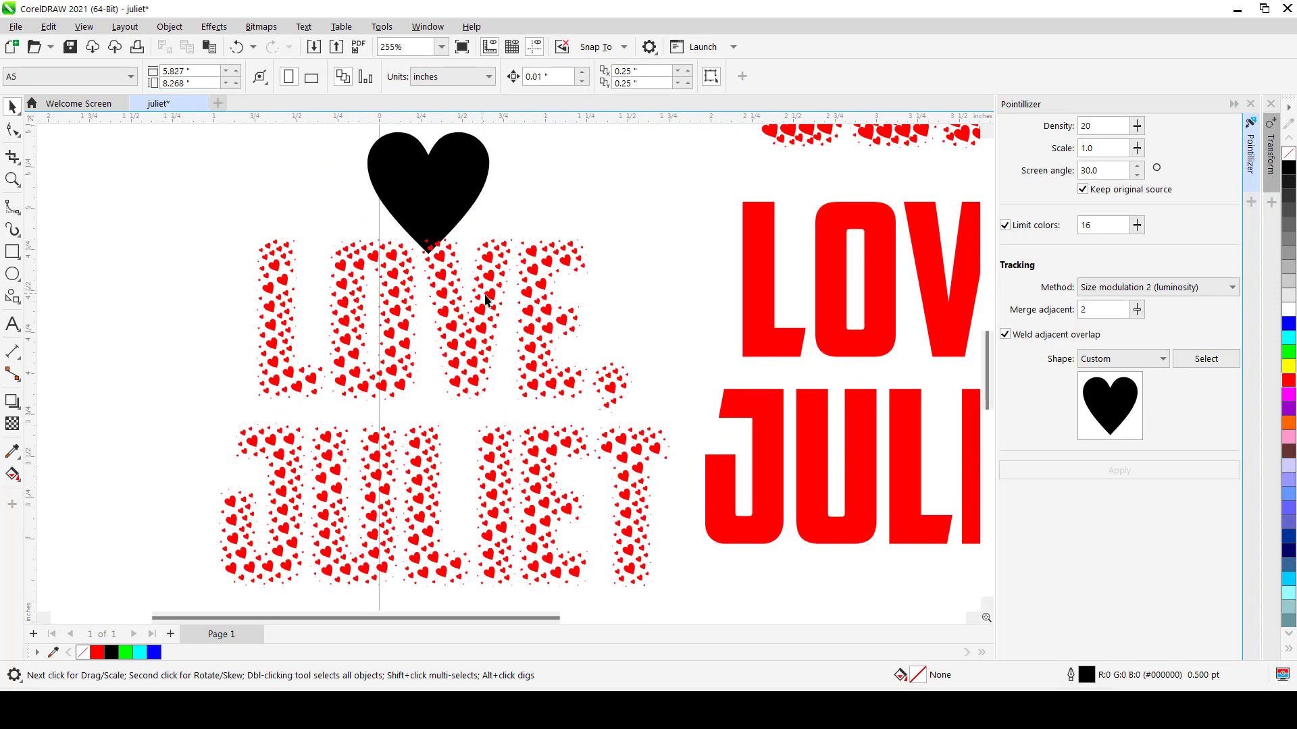
Step: Move the solid text and black heart off opposite sides of the page and stack the three heart-filled versions on the page
scroll(504, 439, down, 5)
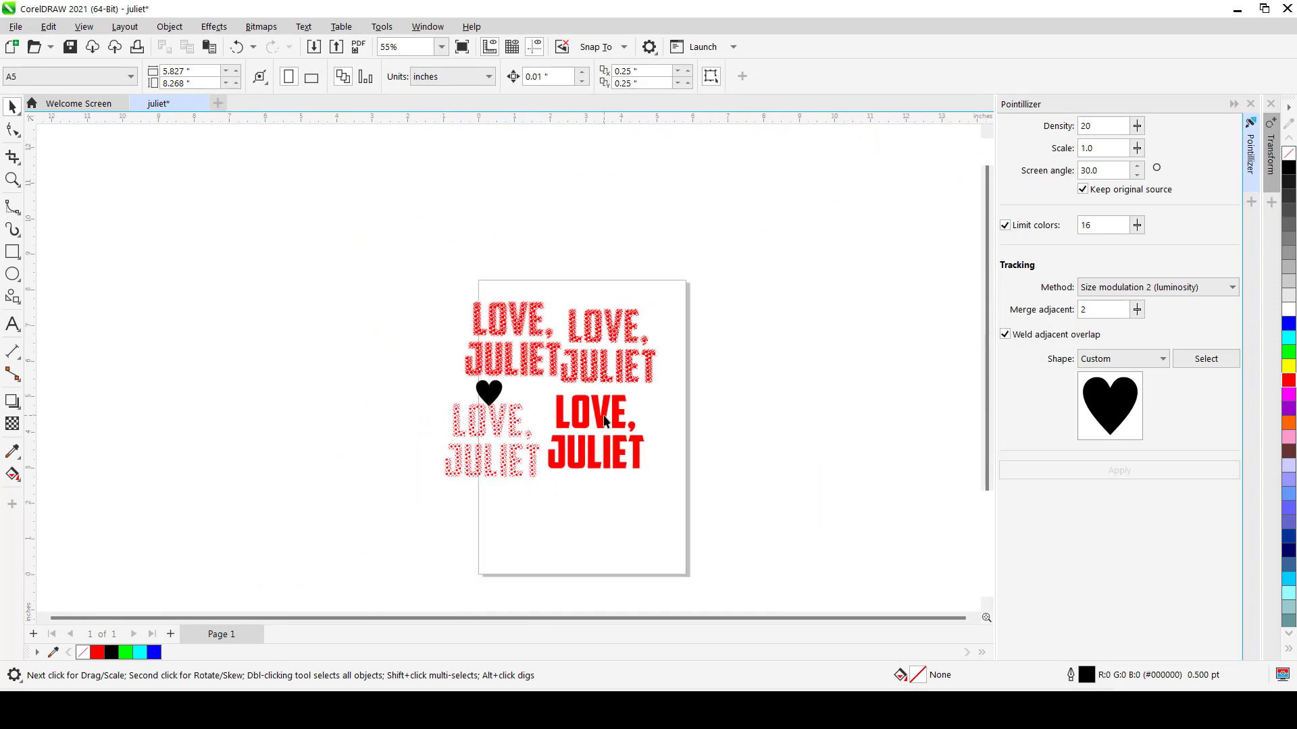
drag(605, 422, 776, 414)
drag(489, 392, 293, 385)
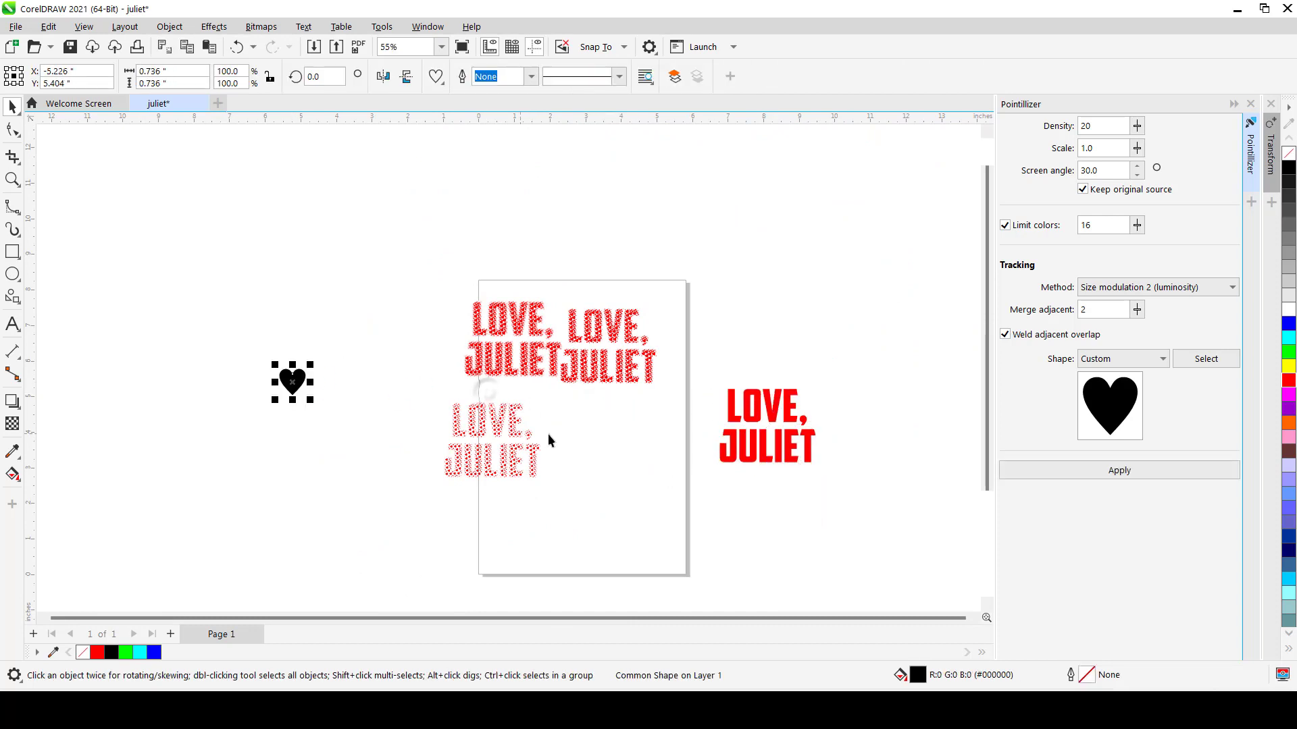
drag(498, 427, 590, 507)
drag(594, 390, 562, 482)
drag(526, 370, 597, 378)
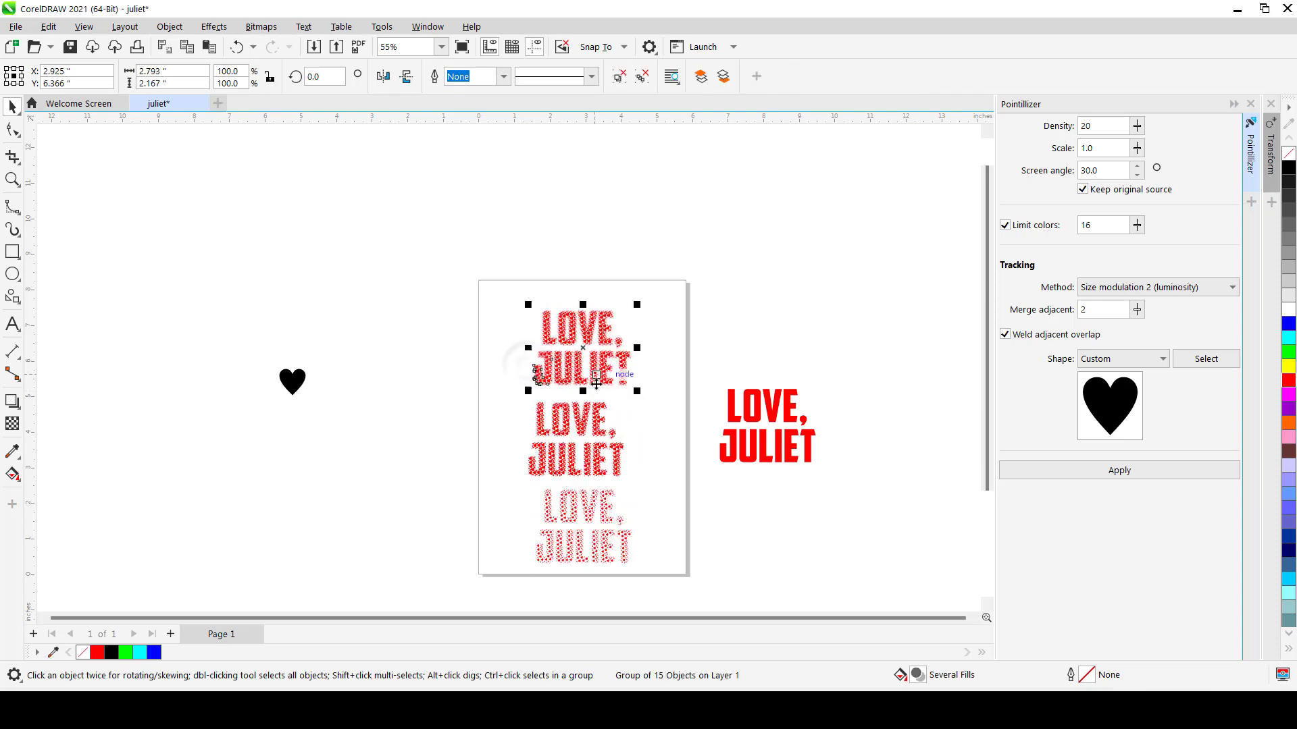
Step: Create a page-sized rectangle behind the three letterings and fill it with black
double_click(12, 251)
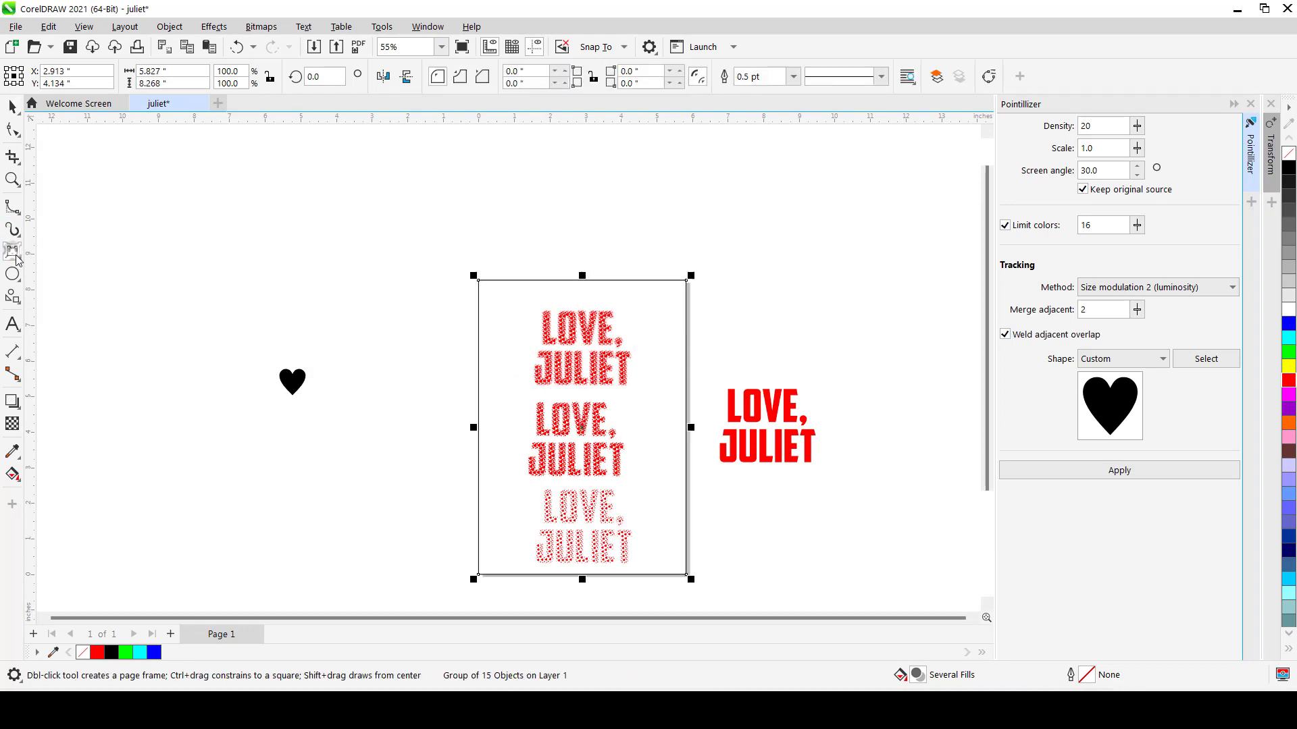
key(space)
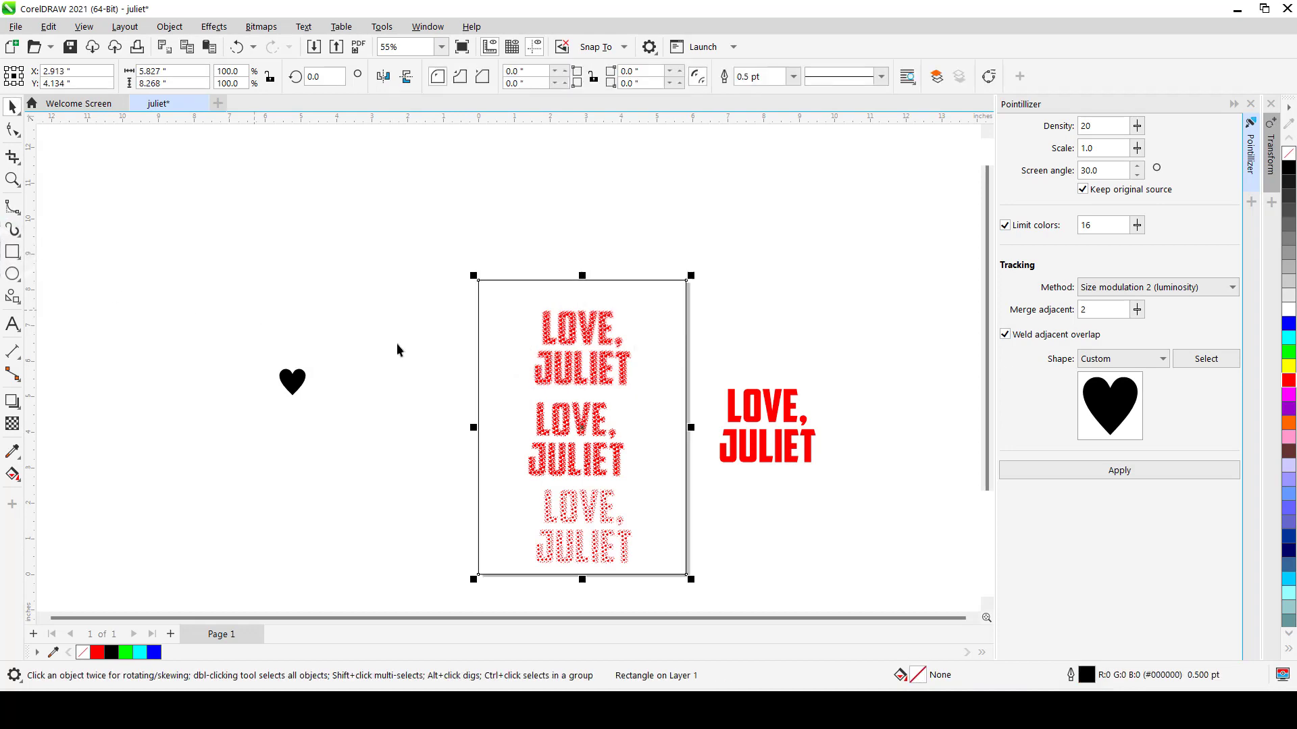
click(1289, 167)
click(706, 243)
Step: Examine the edge hearts of the top and middle lettering against the black background and review the available tracking methods
scroll(649, 277, up, 2)
scroll(648, 277, up, 2)
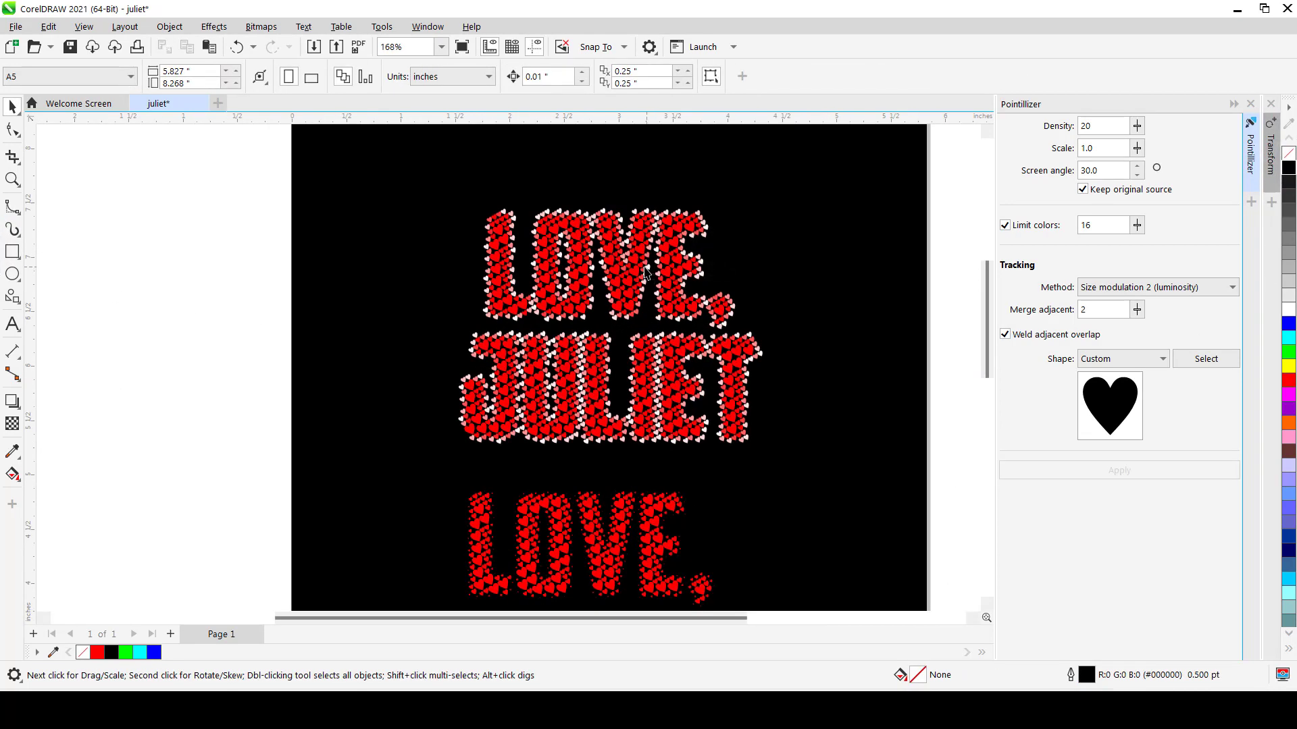
click(616, 302)
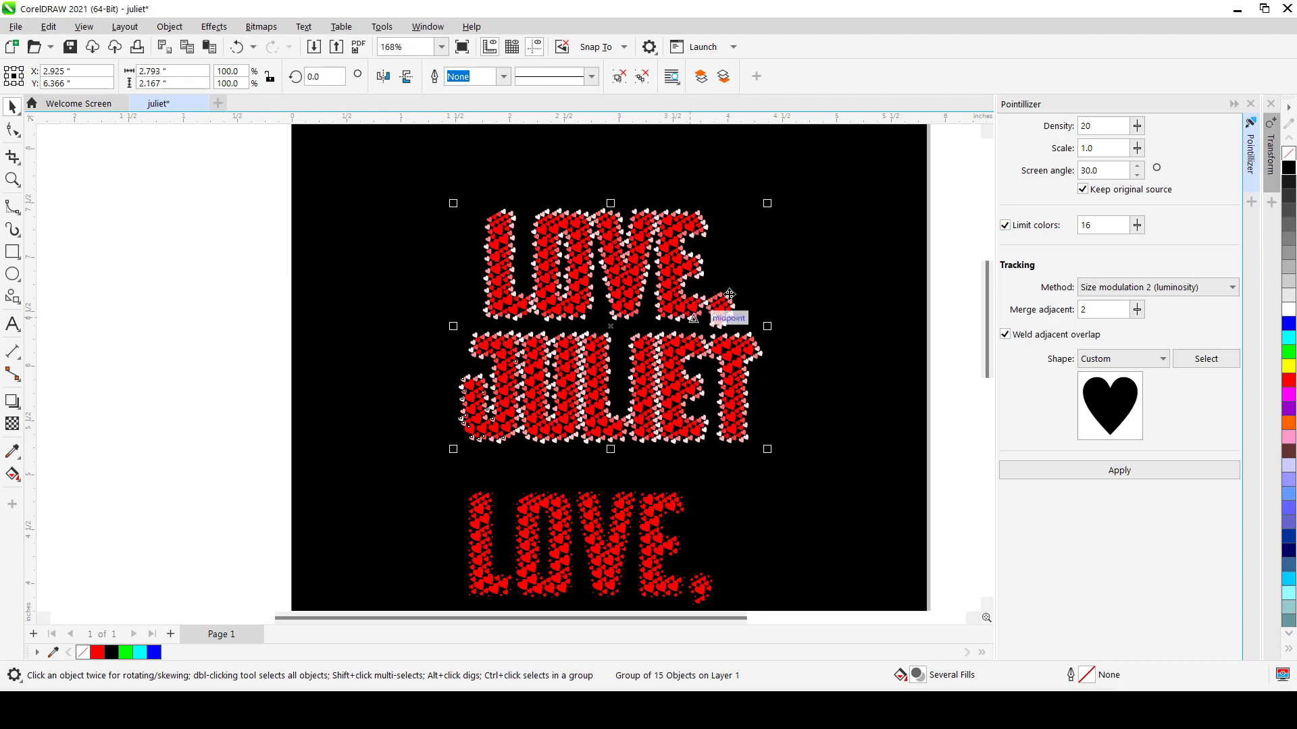
scroll(552, 387, up, 1)
scroll(552, 388, up, 1)
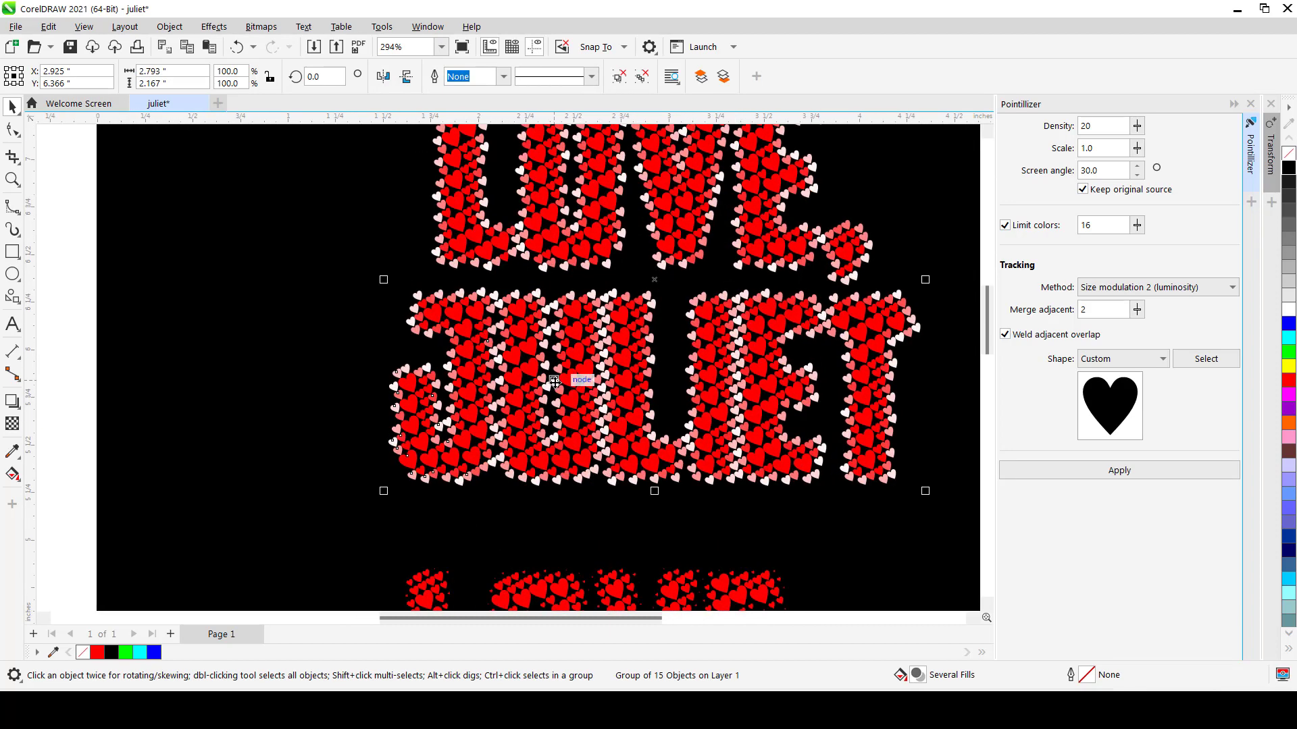
scroll(655, 341, down, 2)
scroll(655, 341, down, 1)
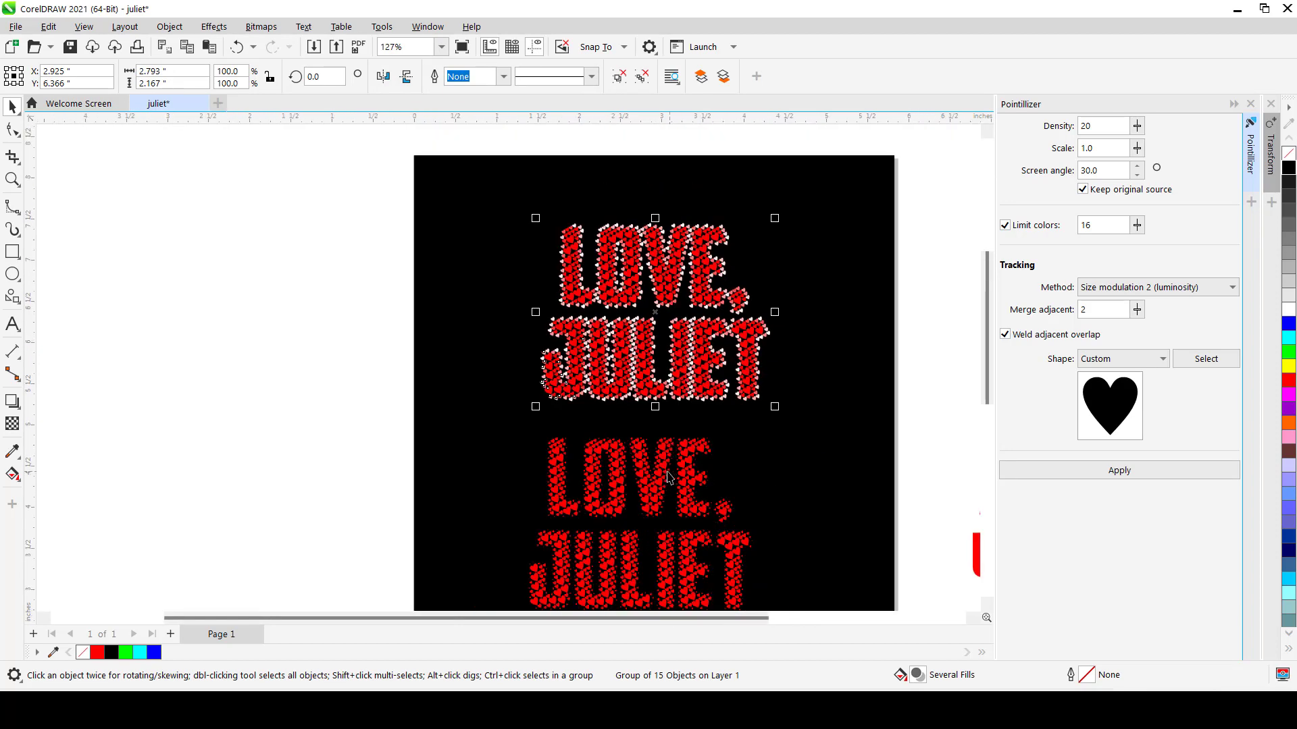
scroll(628, 525, down, 2)
scroll(628, 530, up, 4)
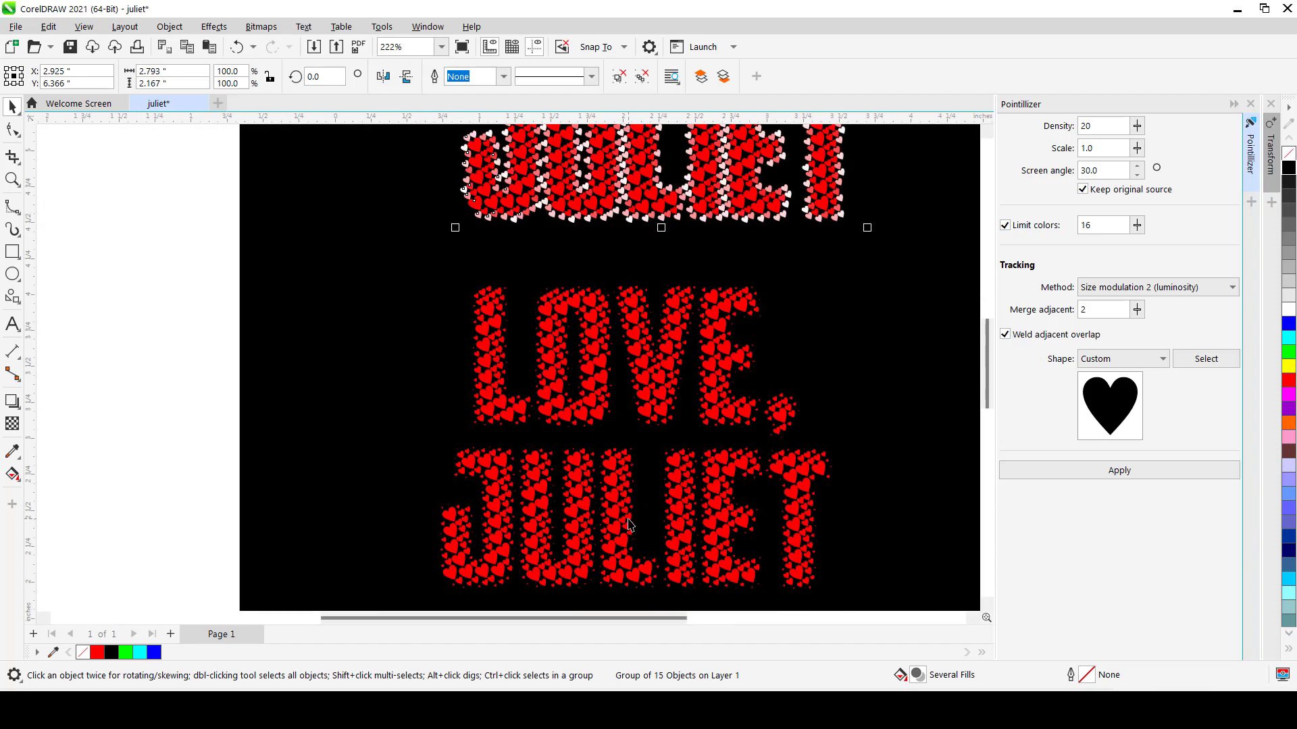
click(1233, 290)
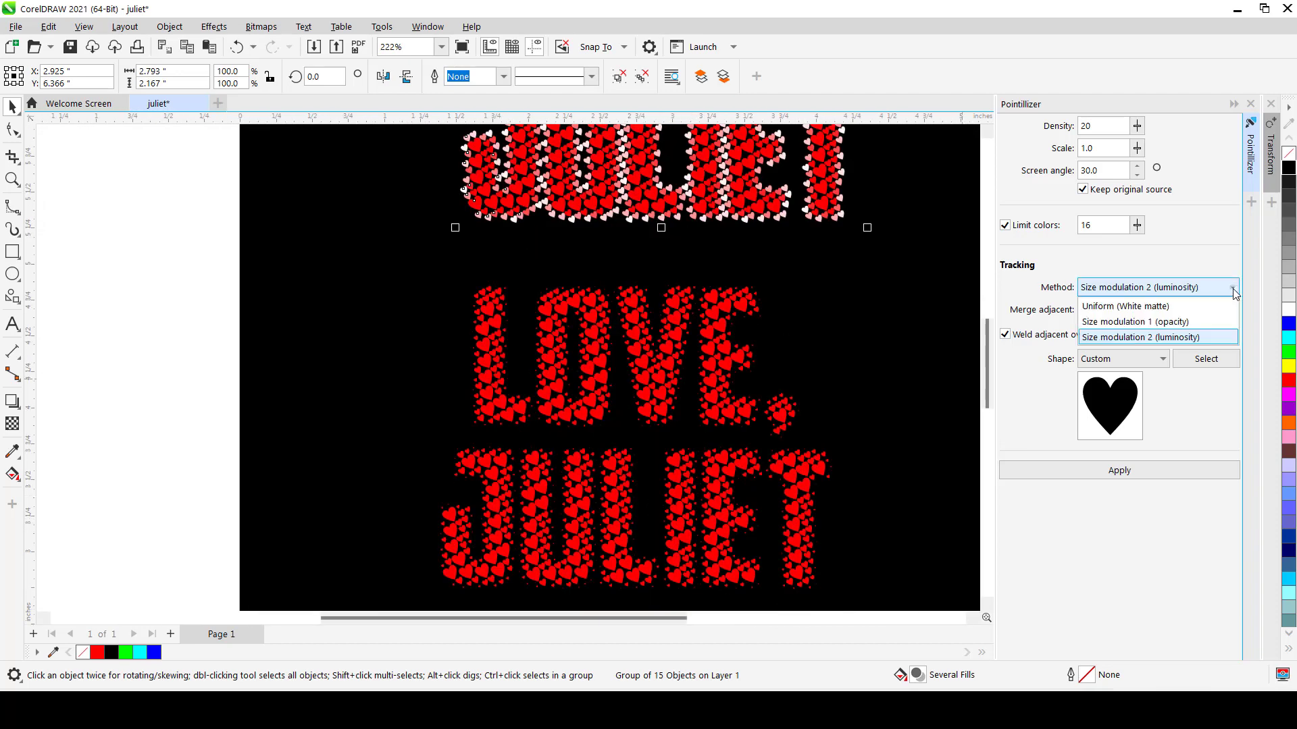
click(1230, 294)
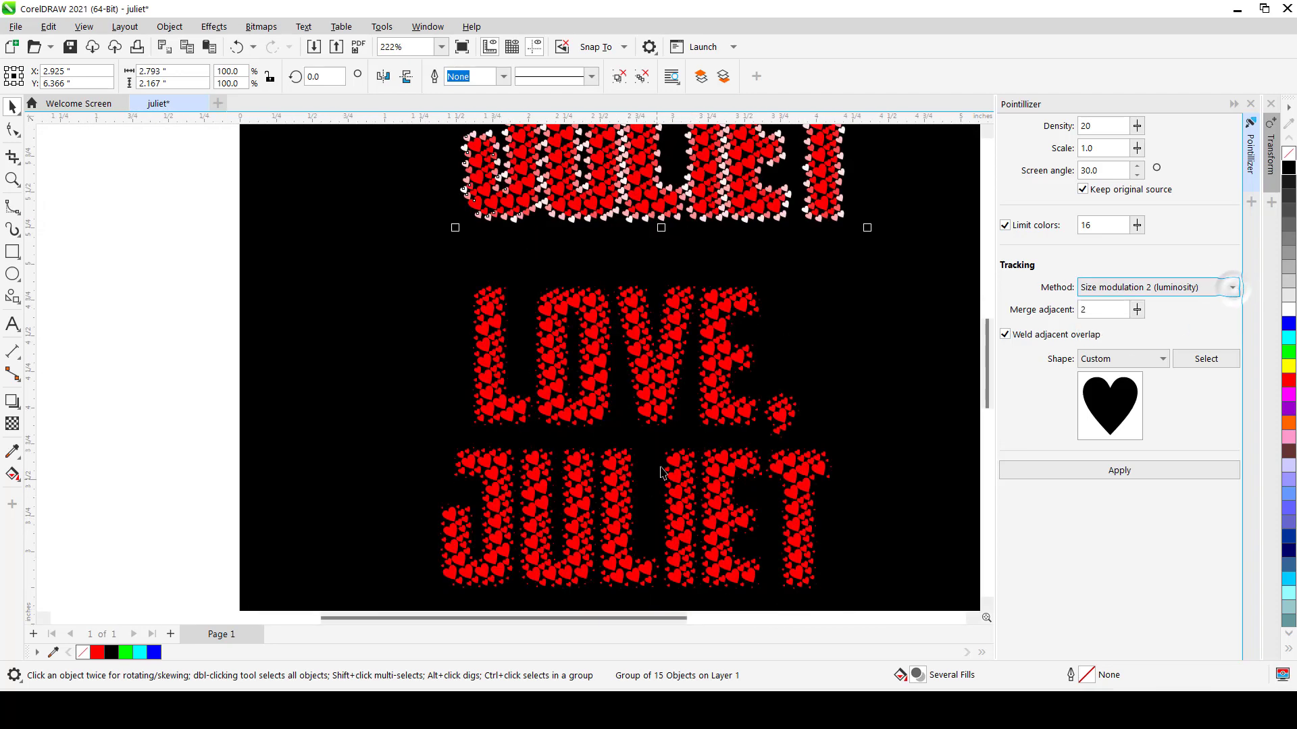
Step: Examine the heart sizes and gaps in the lowest lettering against the black background
scroll(646, 390, down, 4)
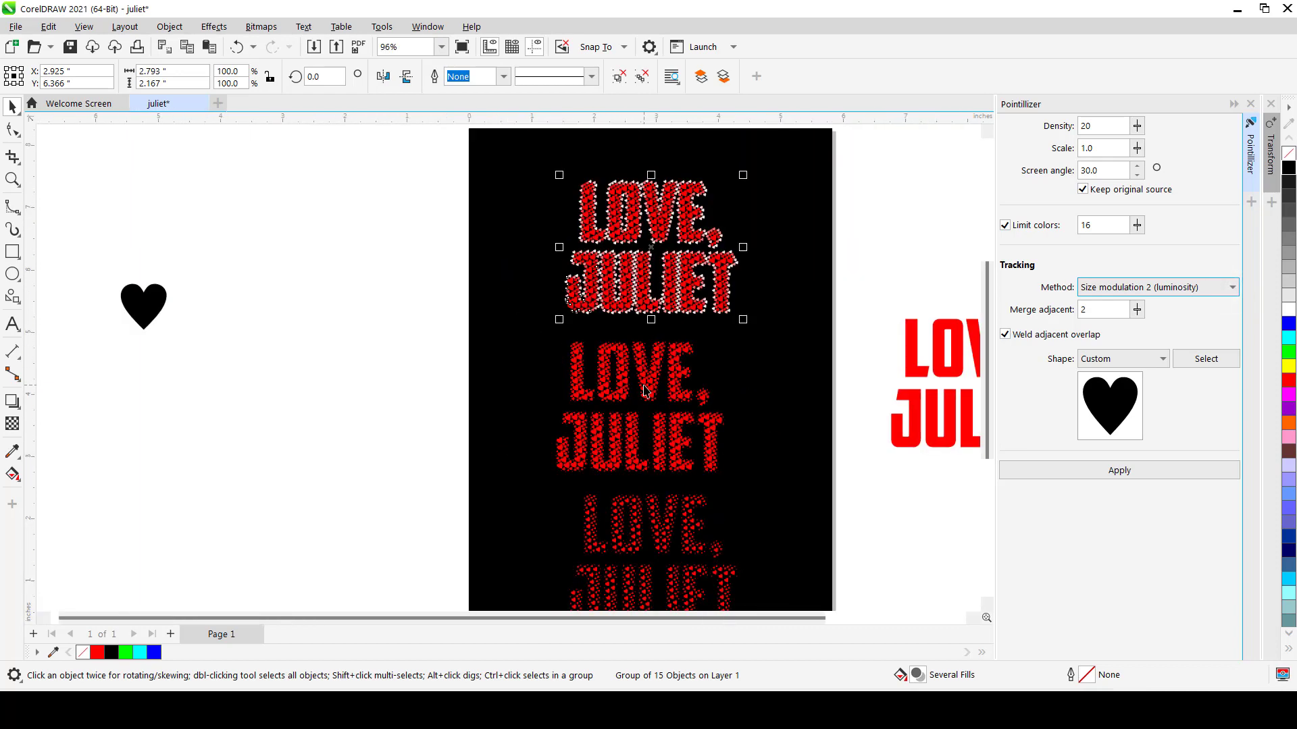
scroll(647, 532, up, 5)
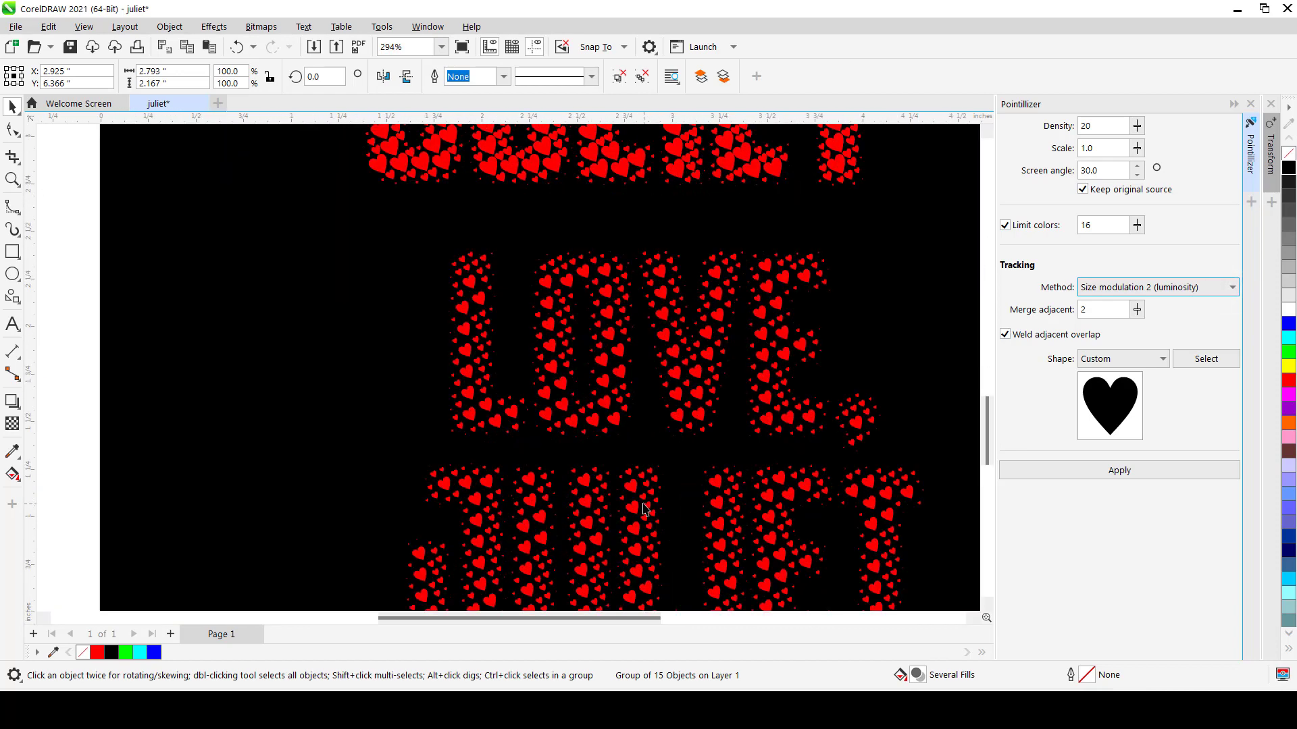
click(695, 418)
scroll(594, 397, down, 3)
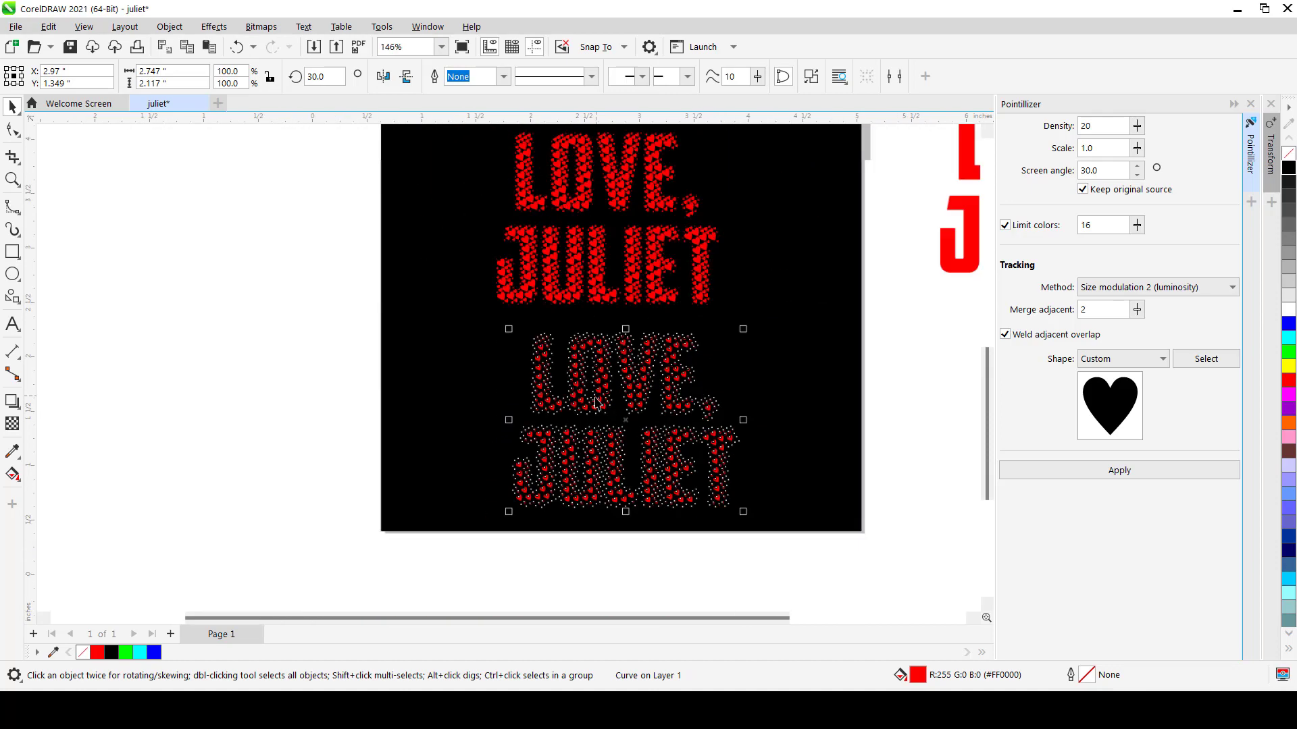
click(251, 426)
scroll(550, 498, up, 4)
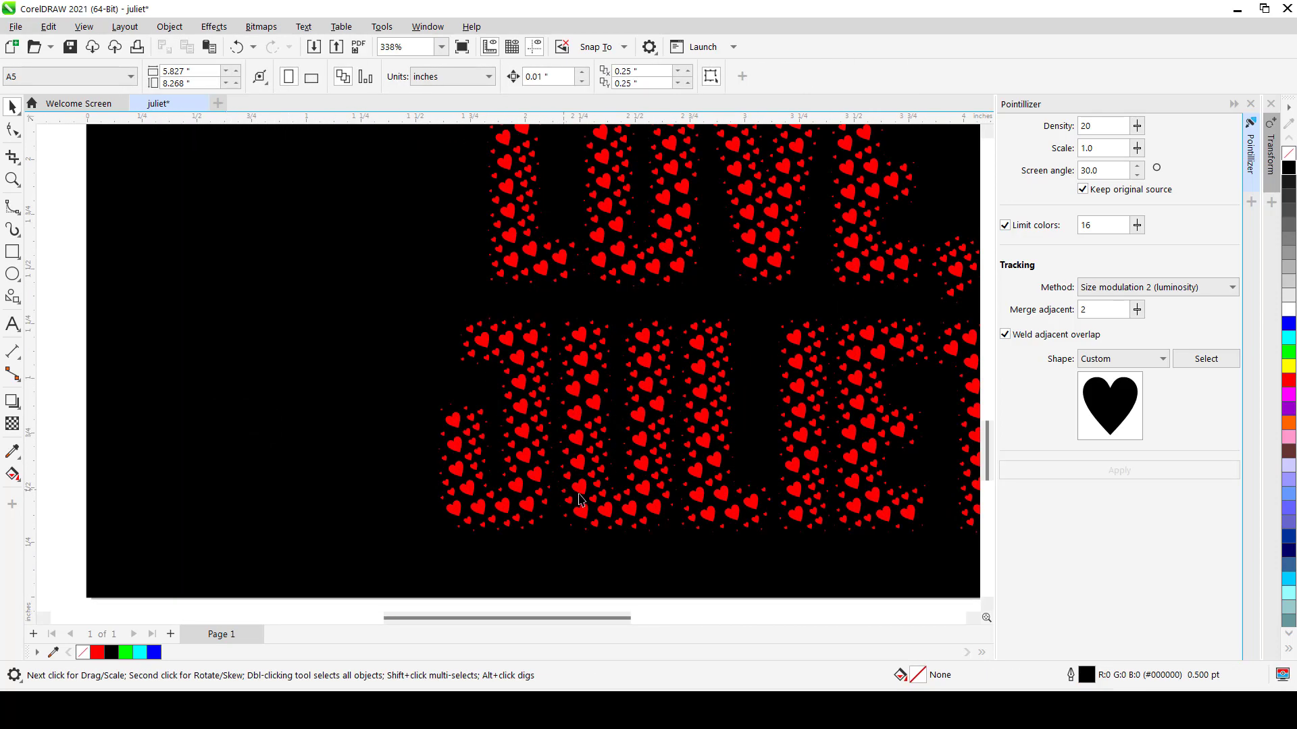
scroll(582, 498, down, 1)
scroll(583, 493, down, 3)
Step: Compare the heart edges of the middle lettering with those of the white-matte lettering above it
scroll(596, 325, up, 5)
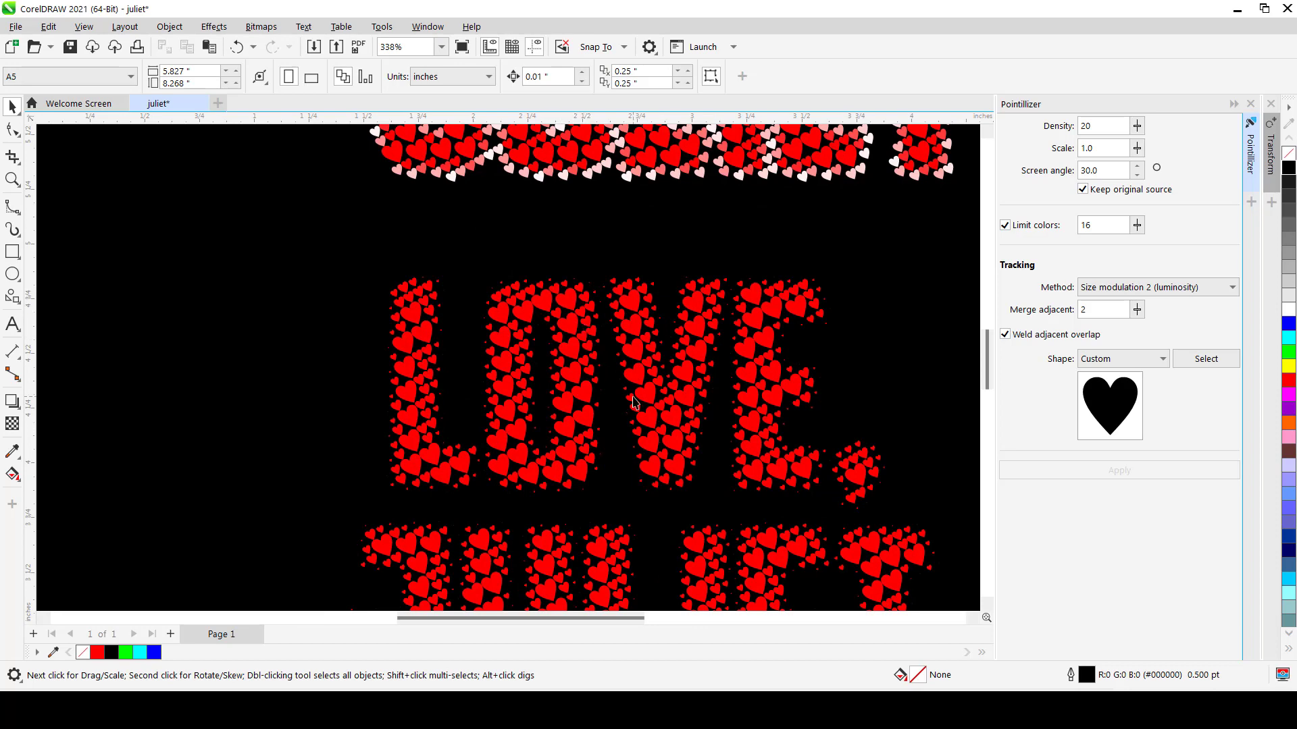
scroll(634, 403, down, 4)
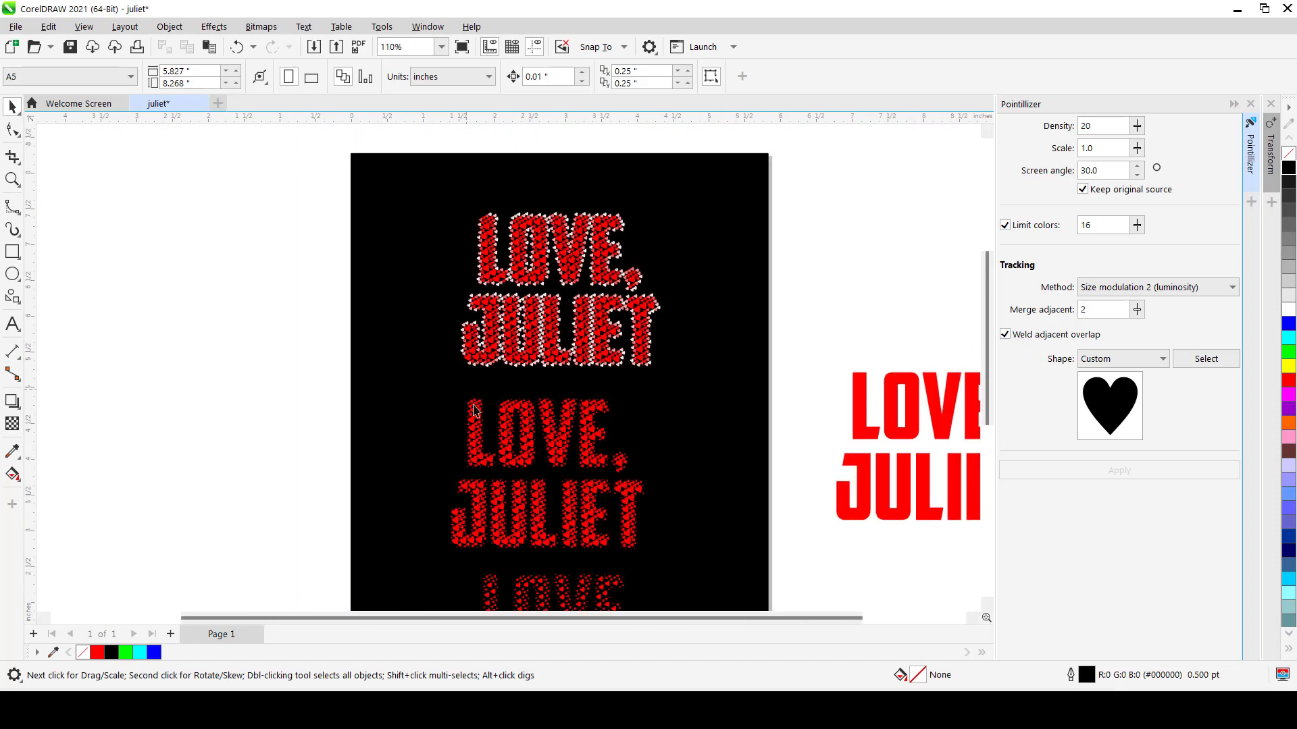
scroll(472, 432, up, 2)
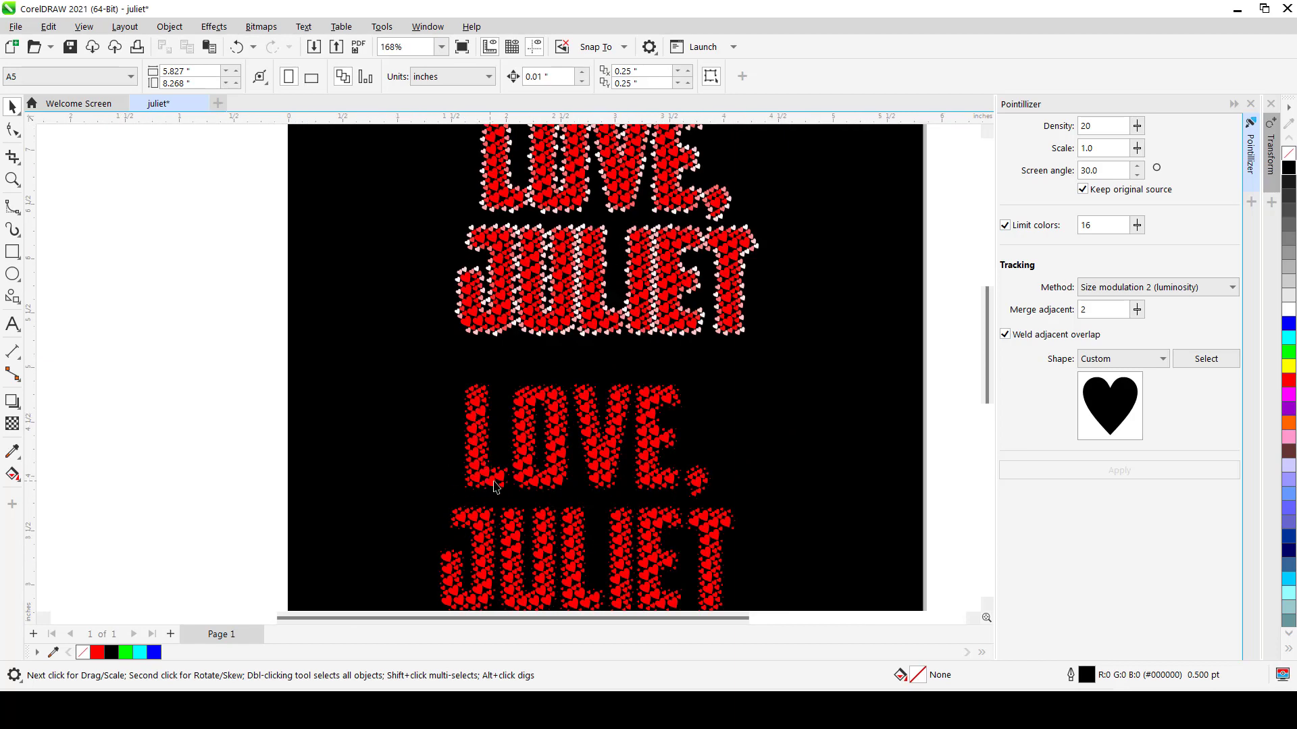
scroll(578, 477, down, 5)
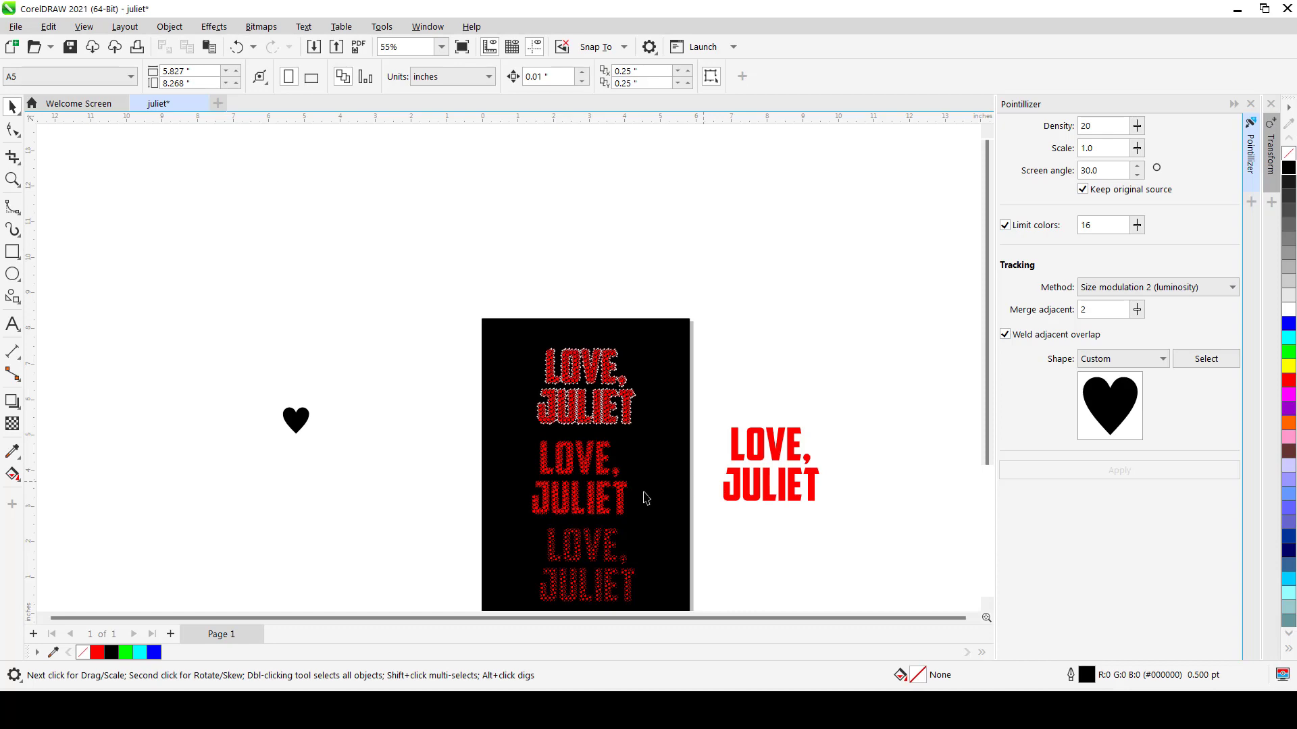
scroll(578, 413, up, 7)
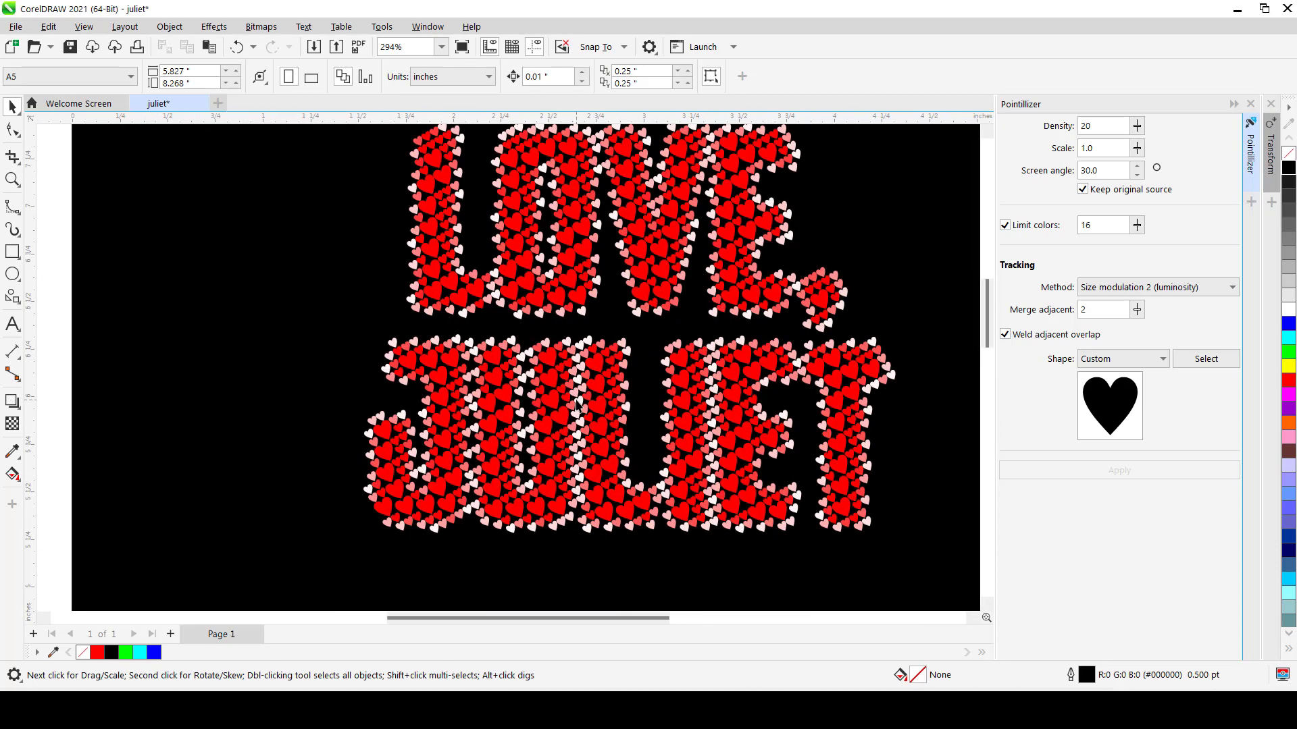
Step: Apply Pointillizer to the solid text with a screen angle of 0 and place the result between the black heart and the page
scroll(594, 420, down, 6)
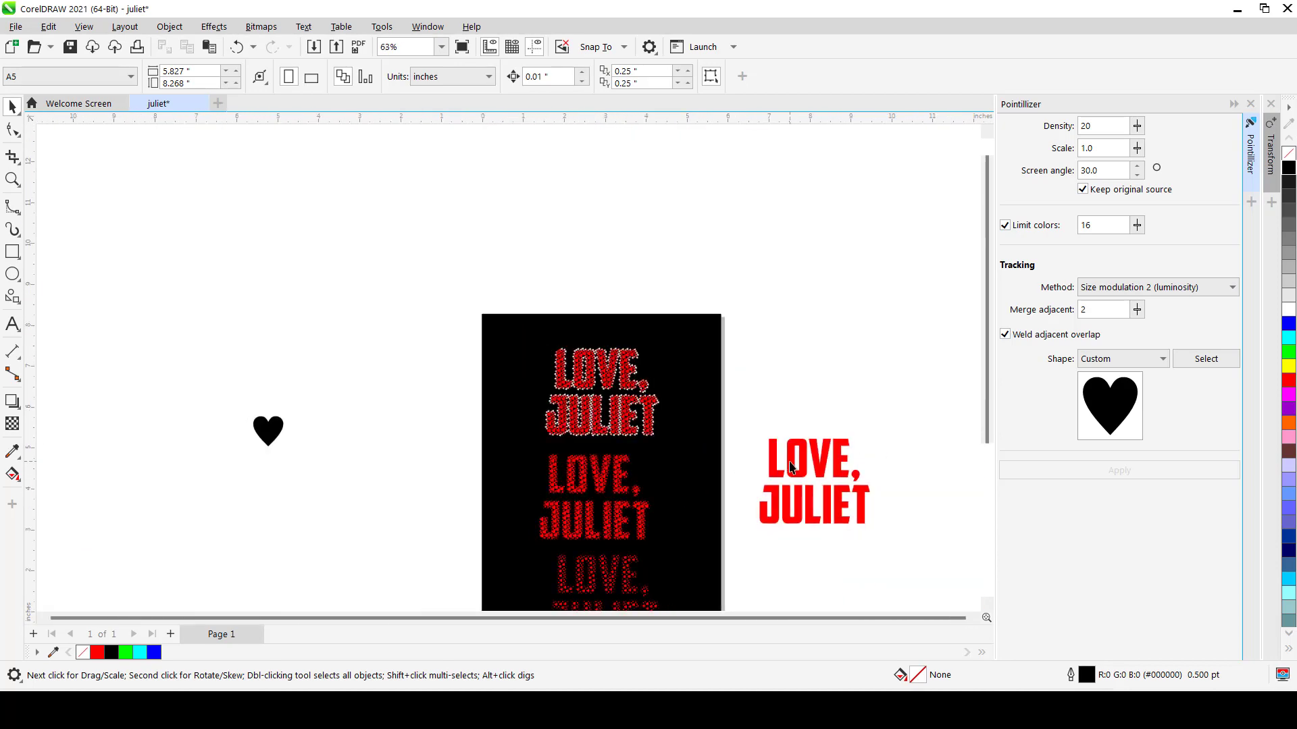
click(792, 465)
drag(1087, 171, 1073, 176)
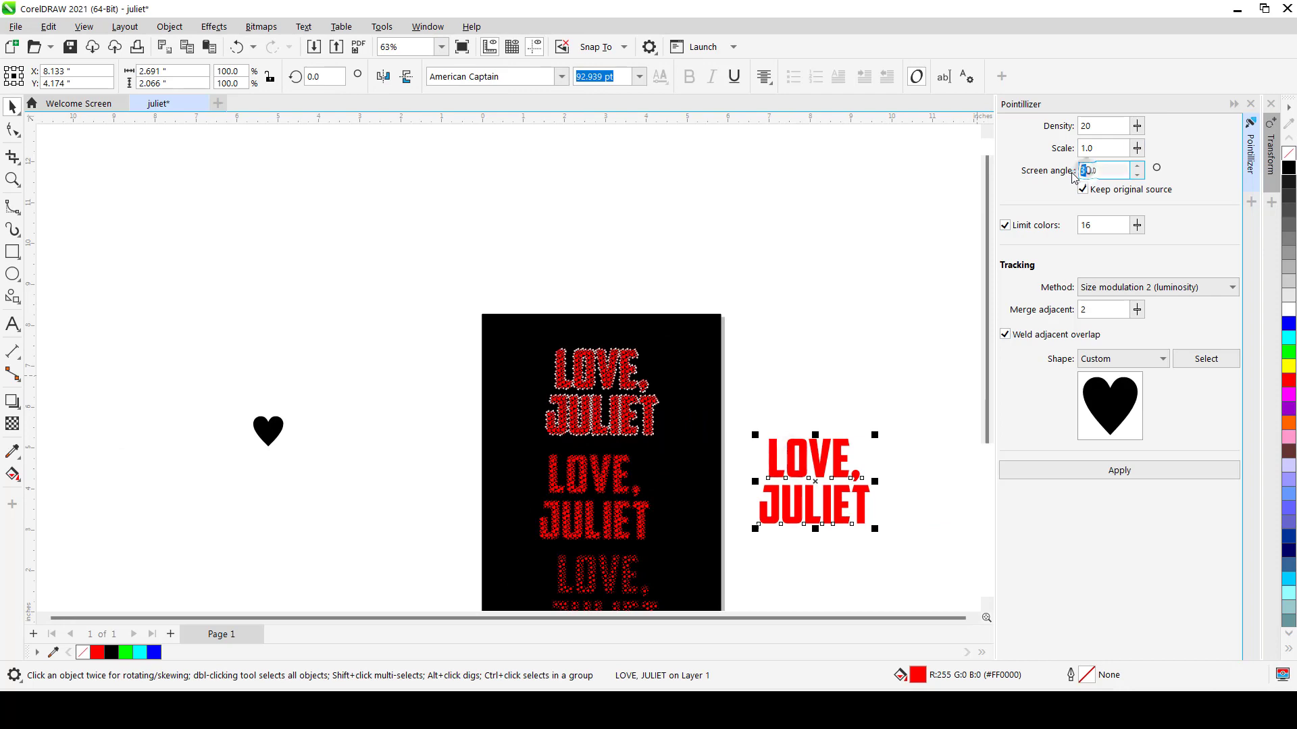
key(BackSpace)
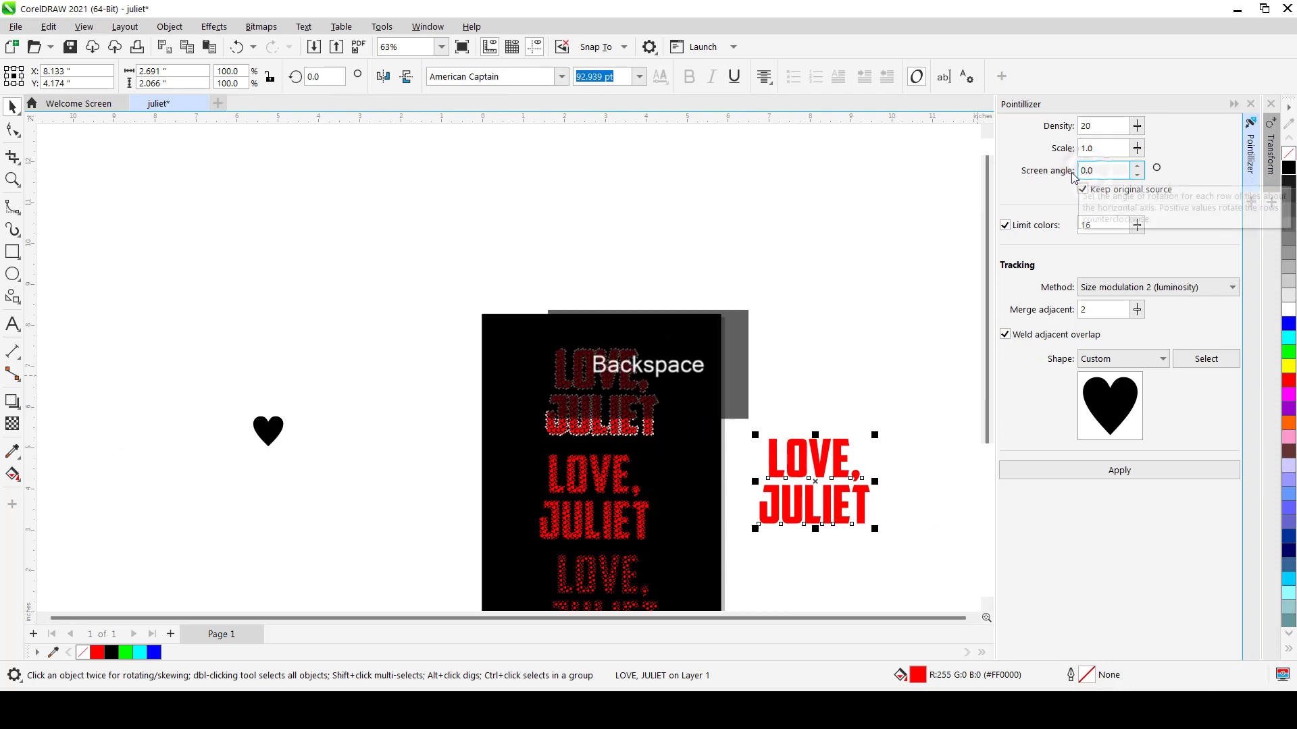
click(1107, 473)
drag(810, 481, 391, 478)
scroll(402, 473, up, 7)
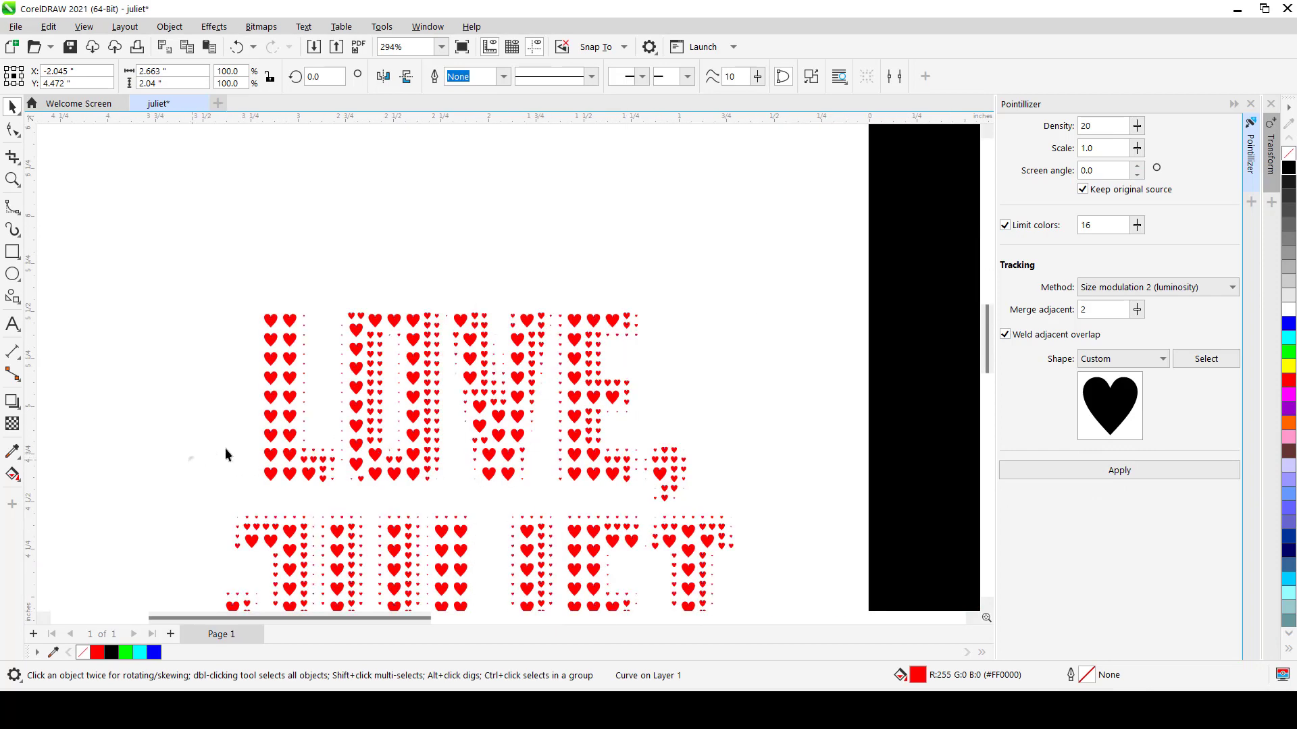
click(224, 448)
scroll(338, 422, up, 2)
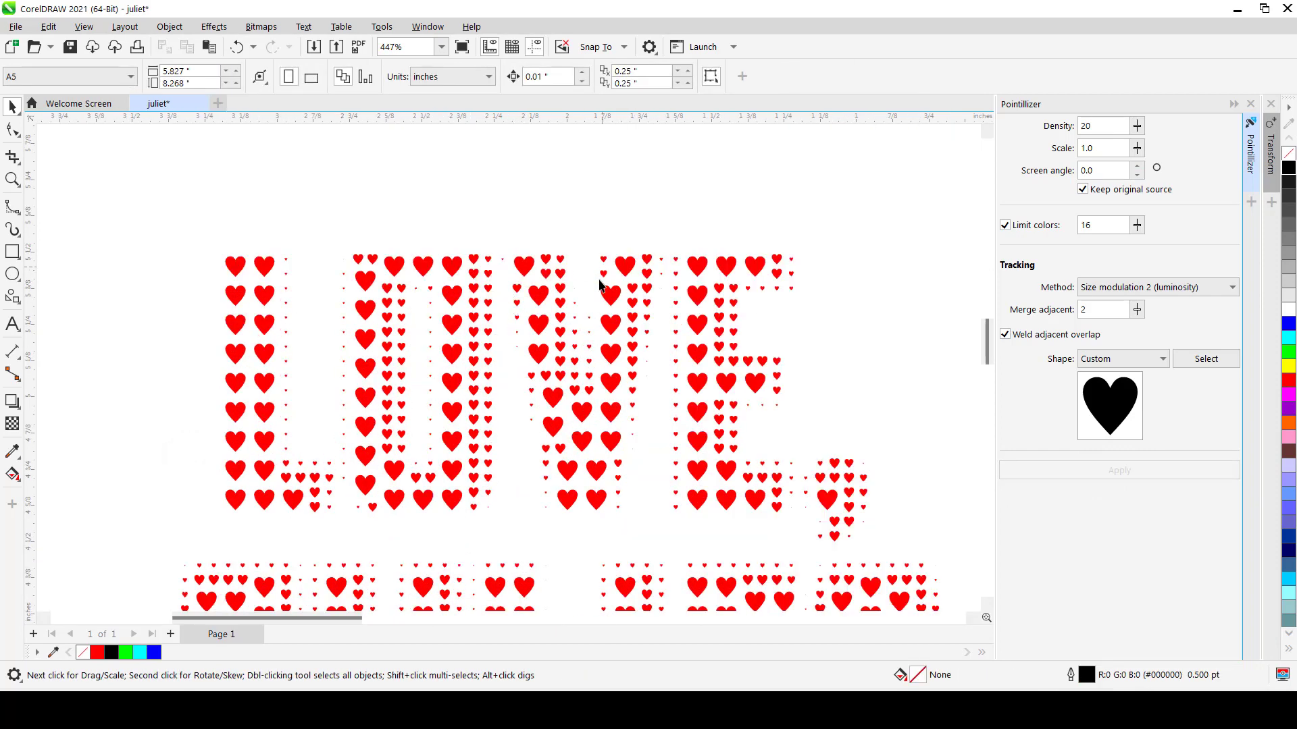
Step: Draw a closed B-spline swoosh about 1.67 by 1.25 in in the black page's upper-left corner and fill it red
scroll(520, 416, down, 5)
scroll(527, 550, up, 5)
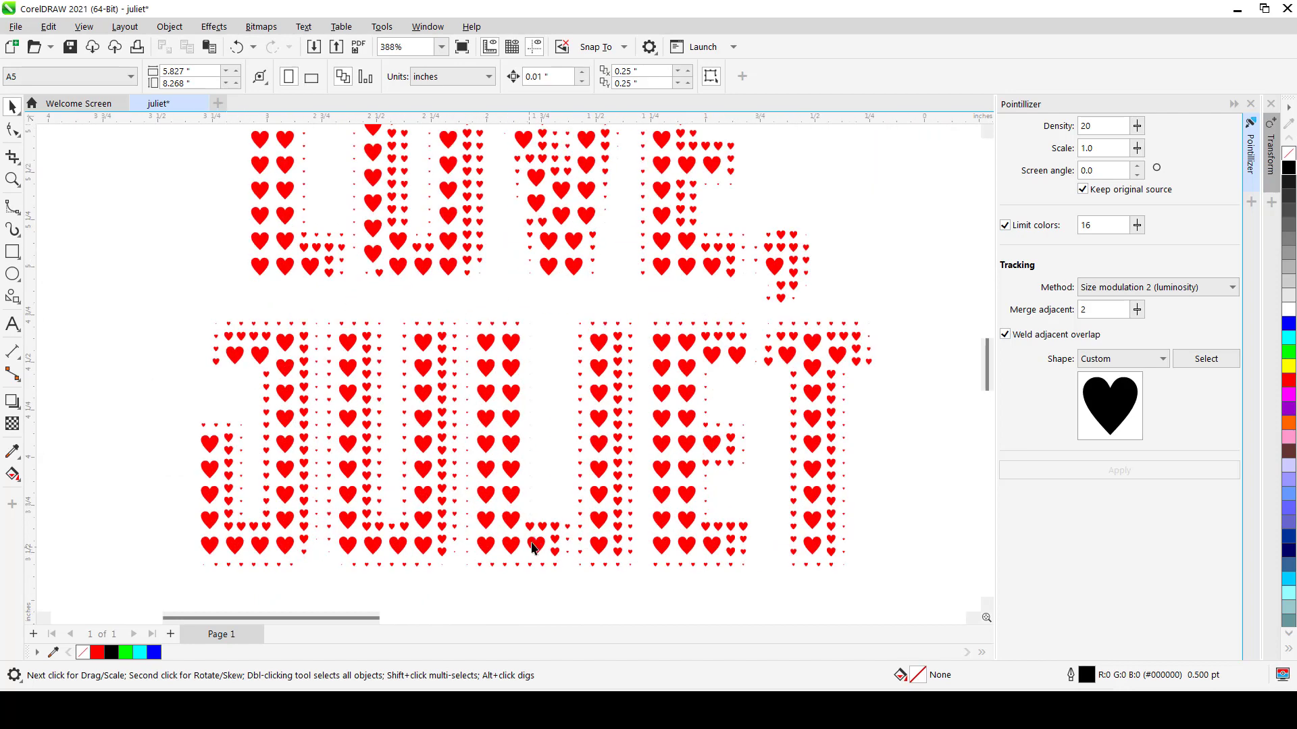
scroll(466, 419, down, 5)
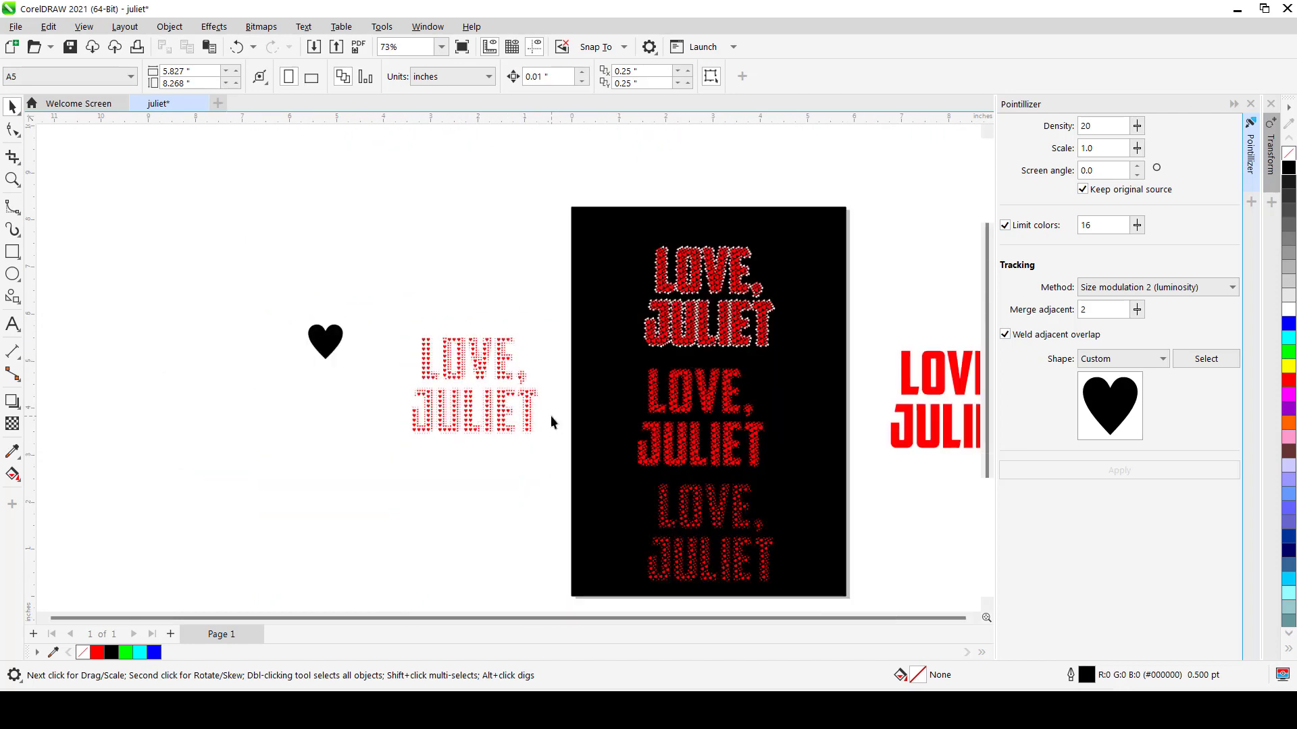
scroll(551, 422, down, 1)
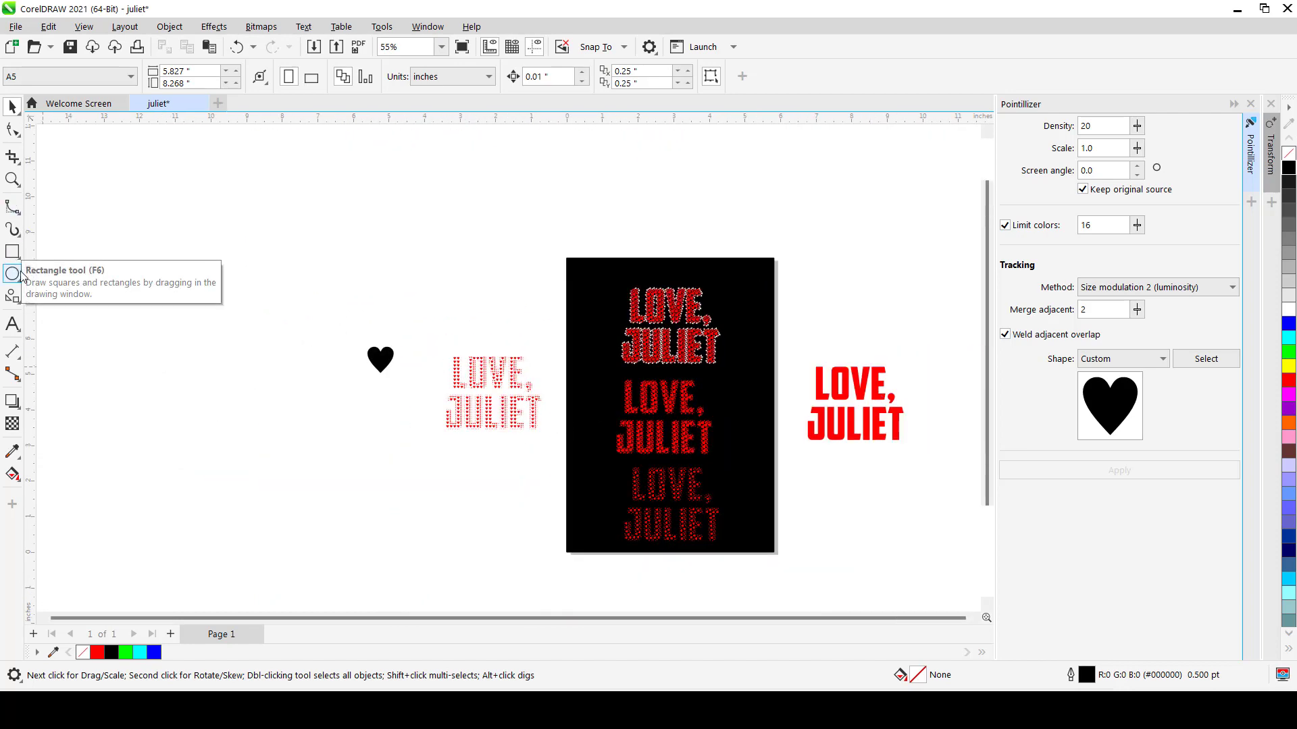
click(14, 208)
scroll(575, 297, up, 3)
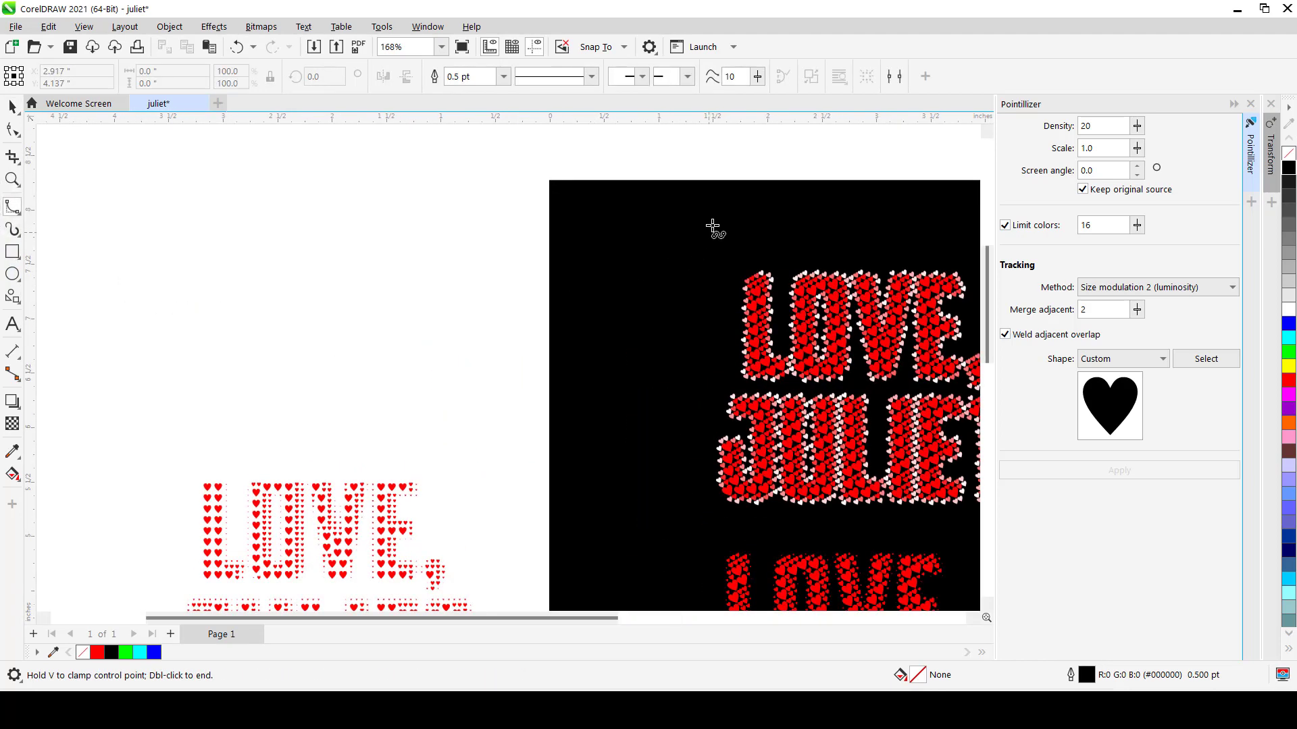
click(759, 210)
click(647, 211)
click(602, 221)
click(592, 228)
click(572, 257)
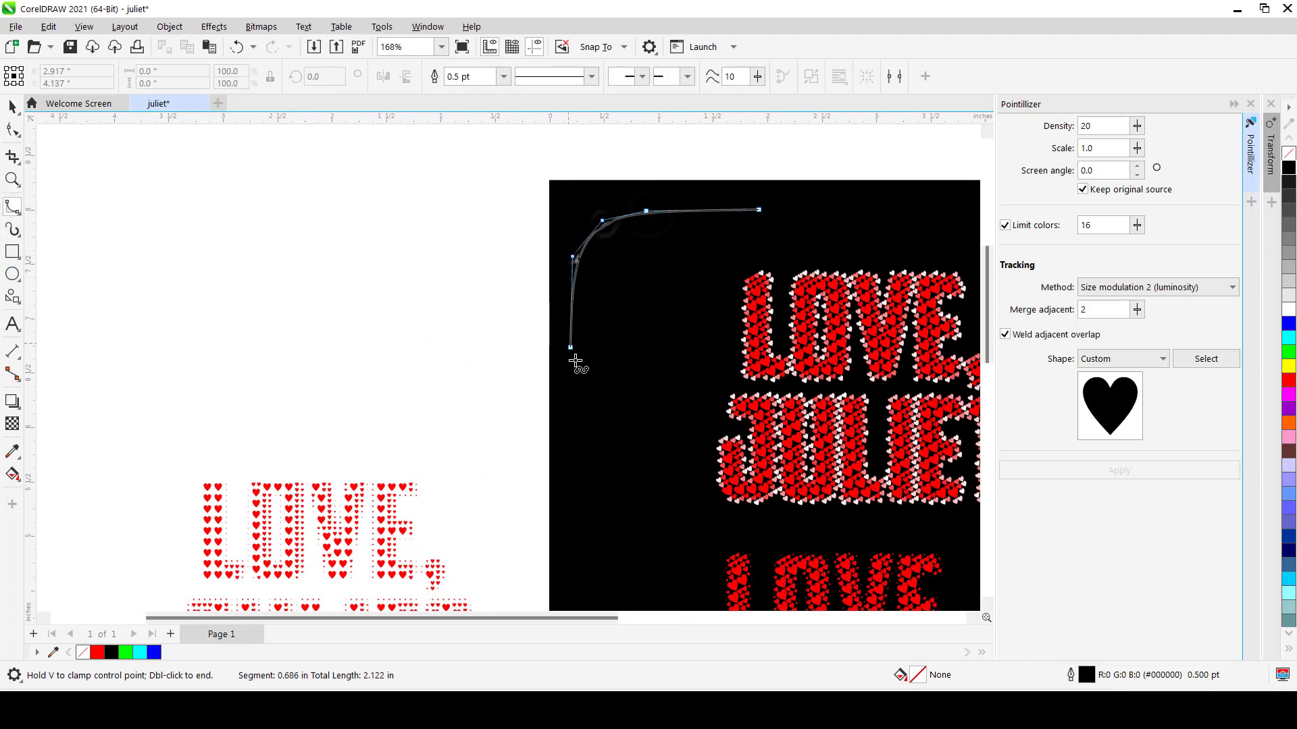
click(580, 367)
click(598, 329)
click(635, 273)
click(684, 272)
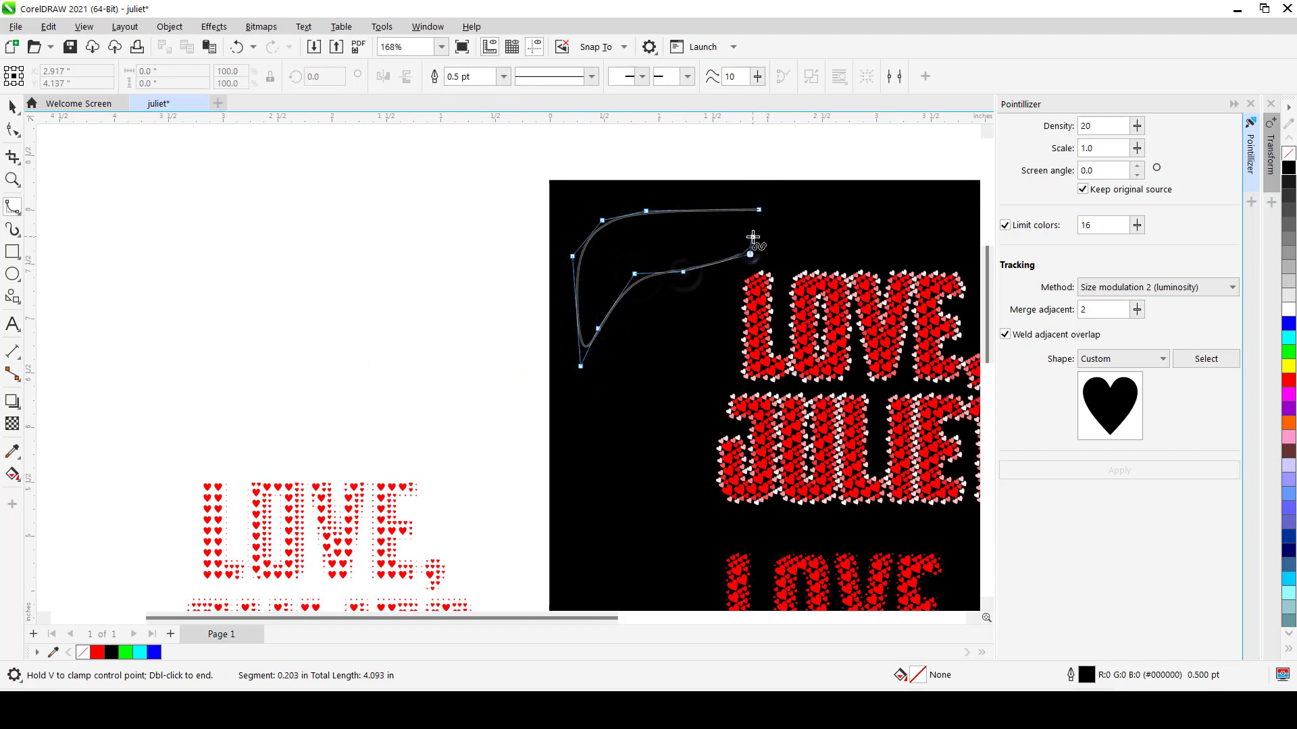
click(759, 211)
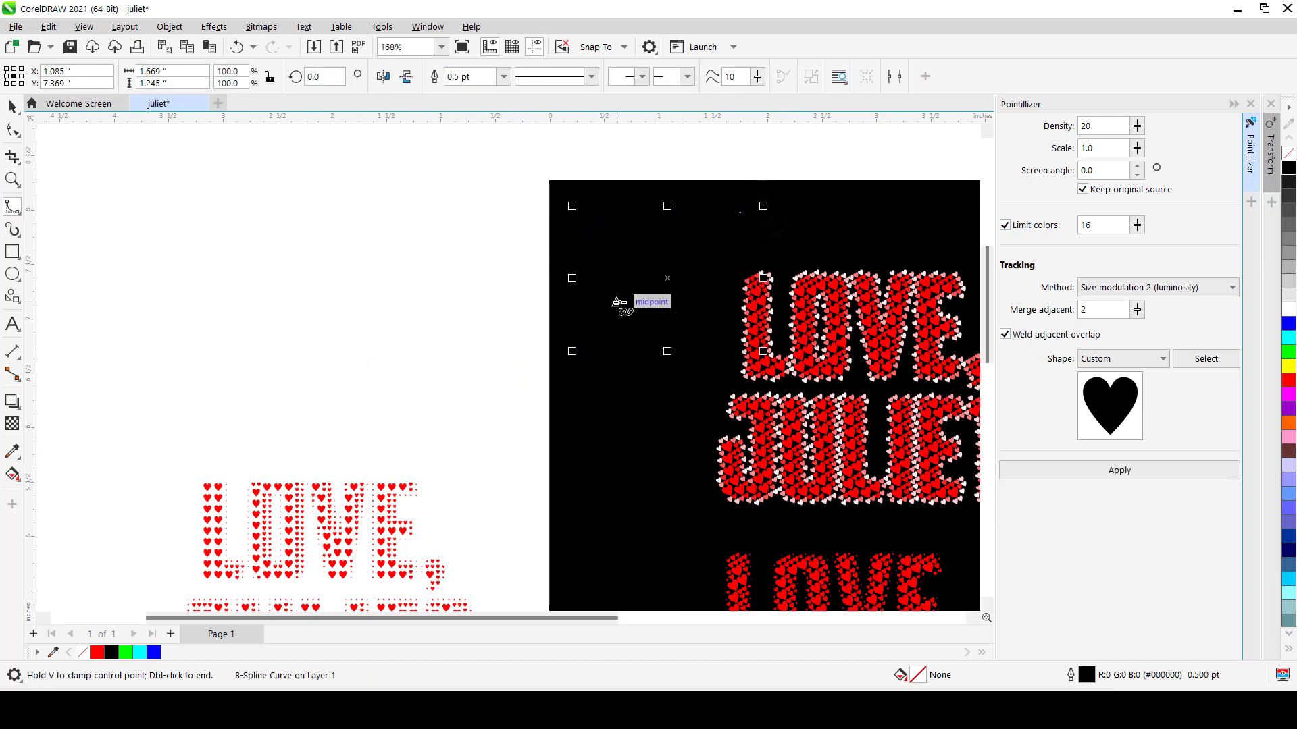
key(space)
click(1289, 381)
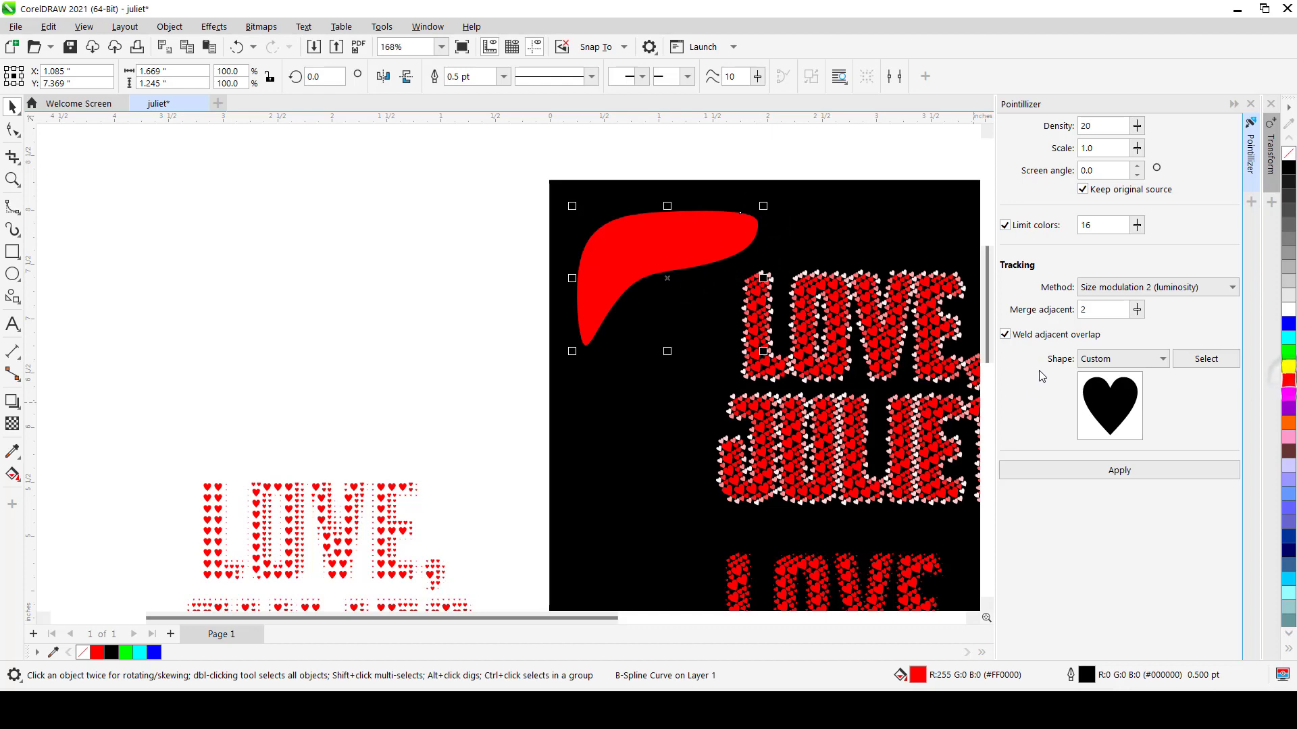
Step: Apply Pointillizer to the red swoosh, move the original off the black page and place the heart version in its spot
click(1119, 470)
drag(631, 266, 640, 413)
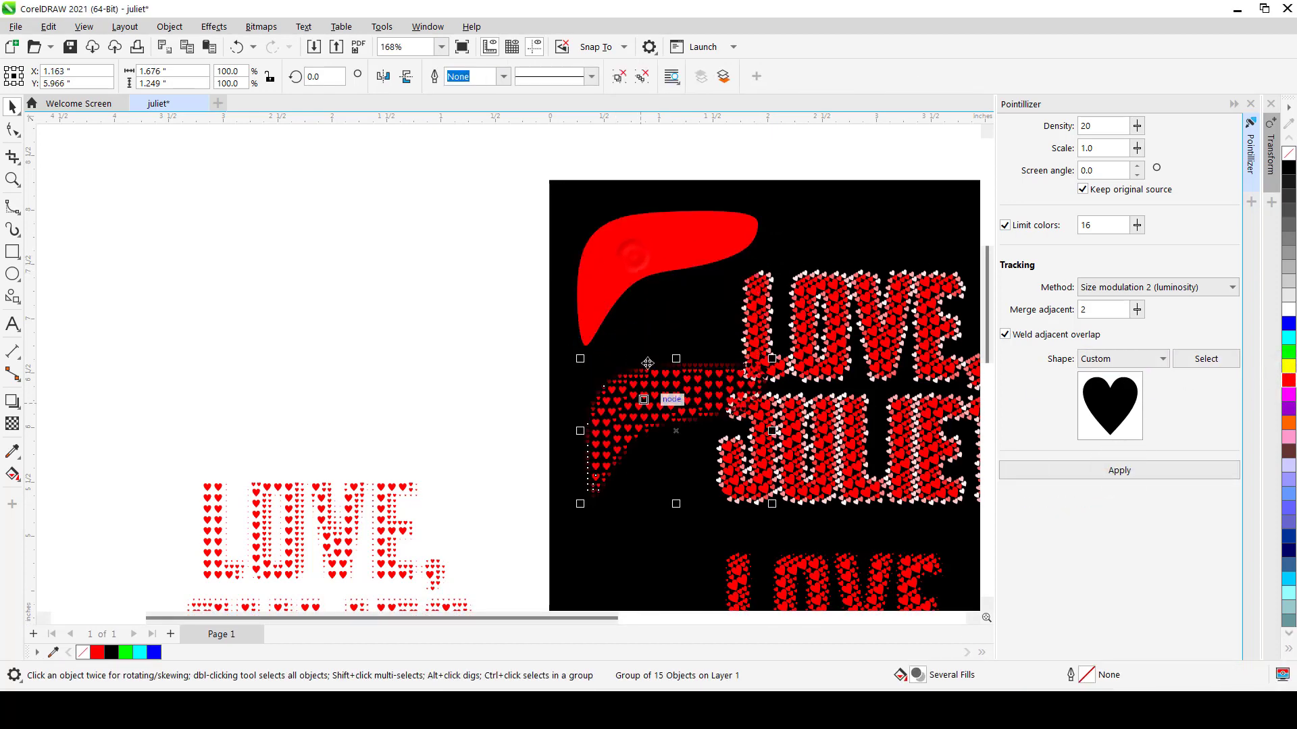
drag(651, 267, 234, 258)
drag(650, 398, 645, 245)
click(497, 274)
Step: Ungroup all objects of the heart-filled swoosh and break its red heart curve apart into separate hearts
scroll(578, 334, down, 5)
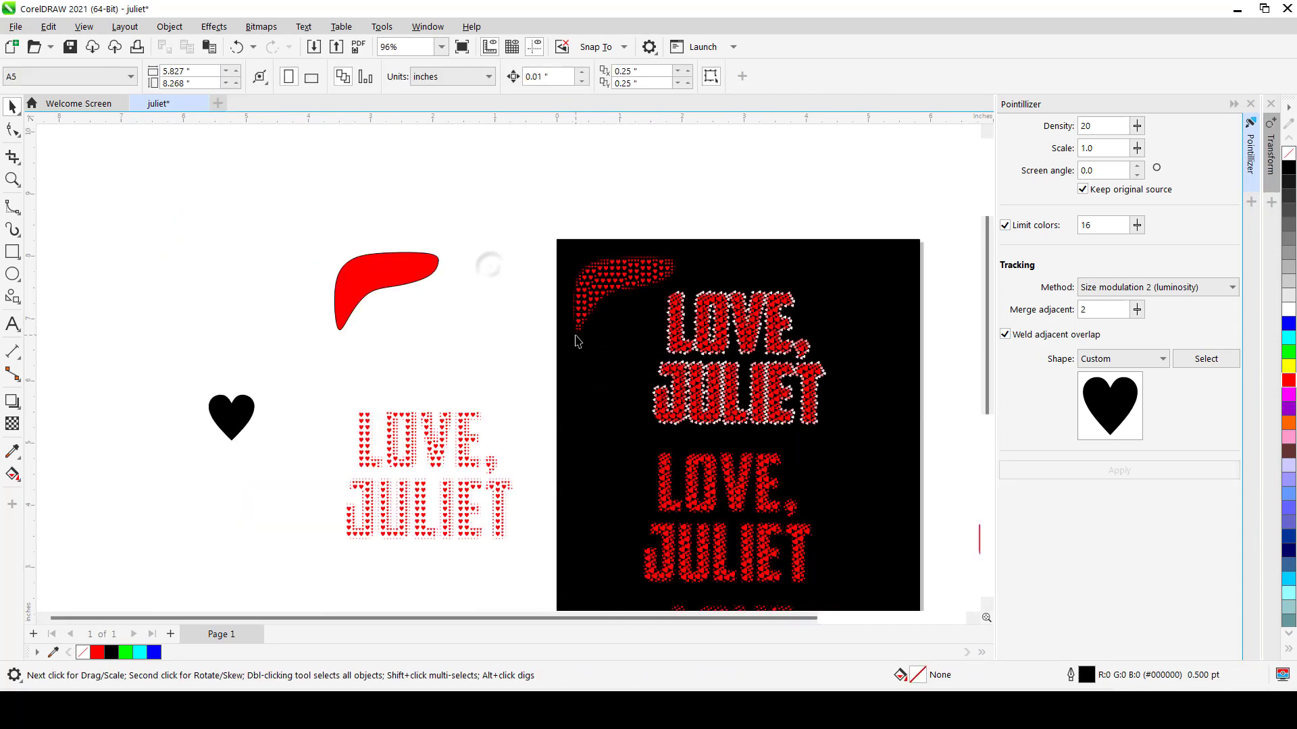
scroll(583, 337, up, 5)
click(591, 321)
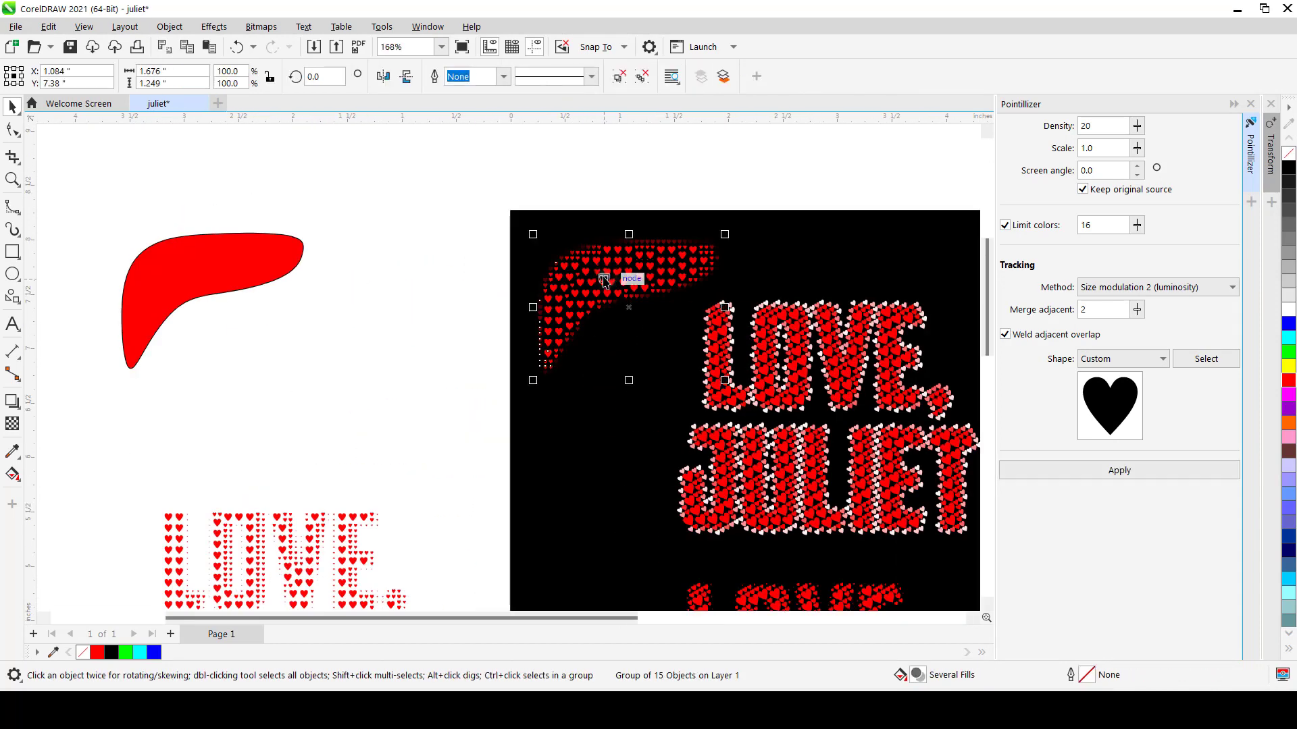
click(642, 76)
click(617, 183)
drag(615, 197, 754, 282)
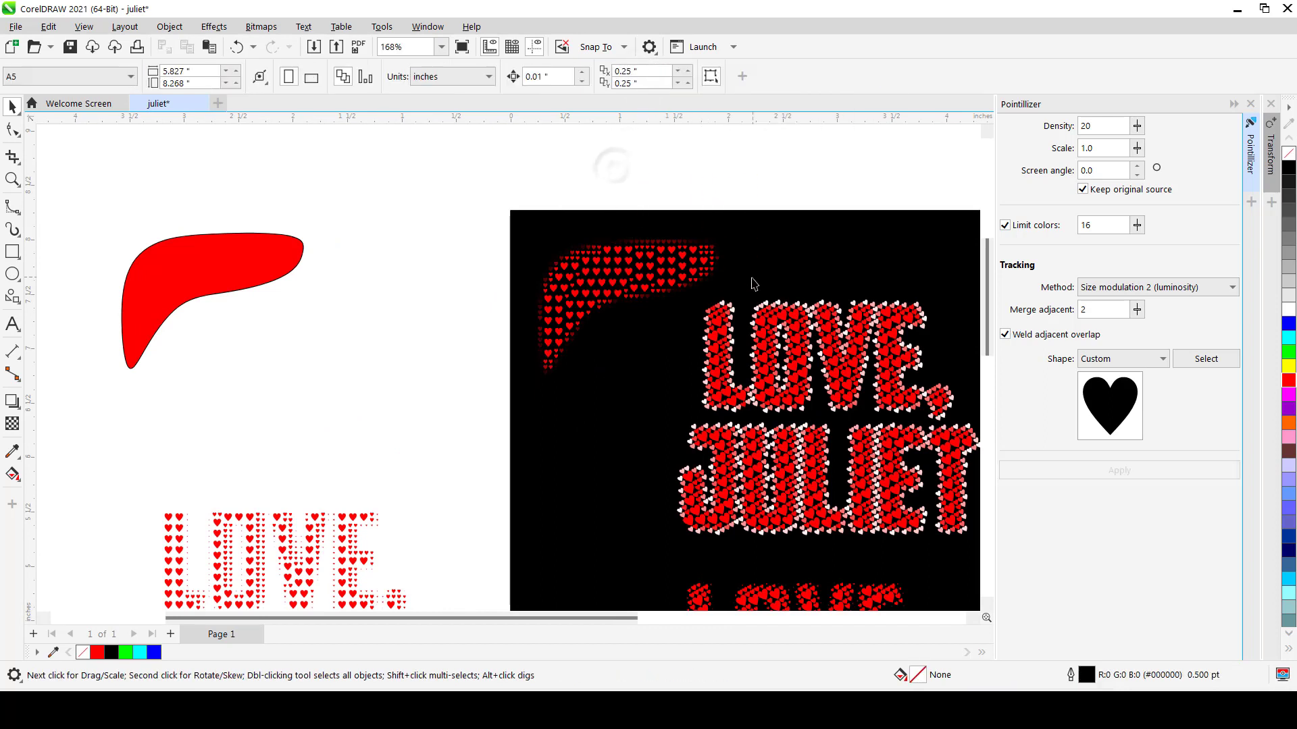
click(645, 277)
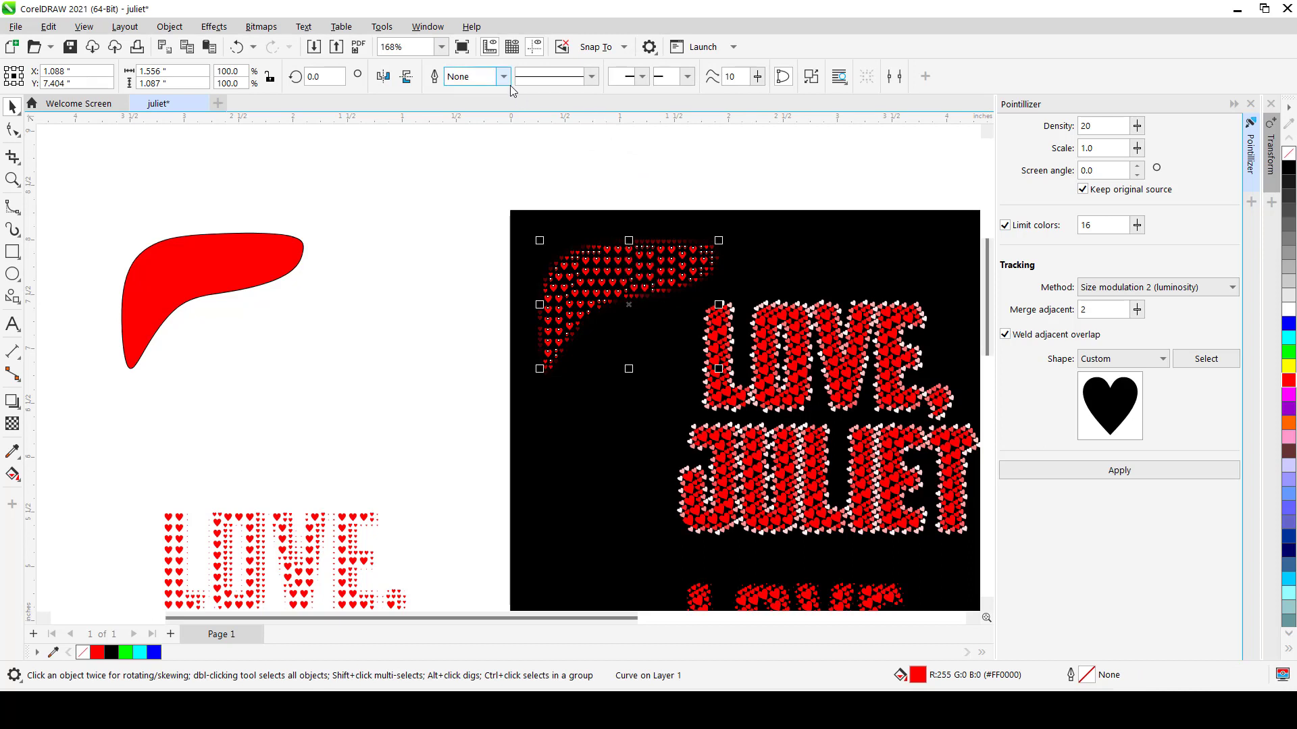
key(ctrl+k)
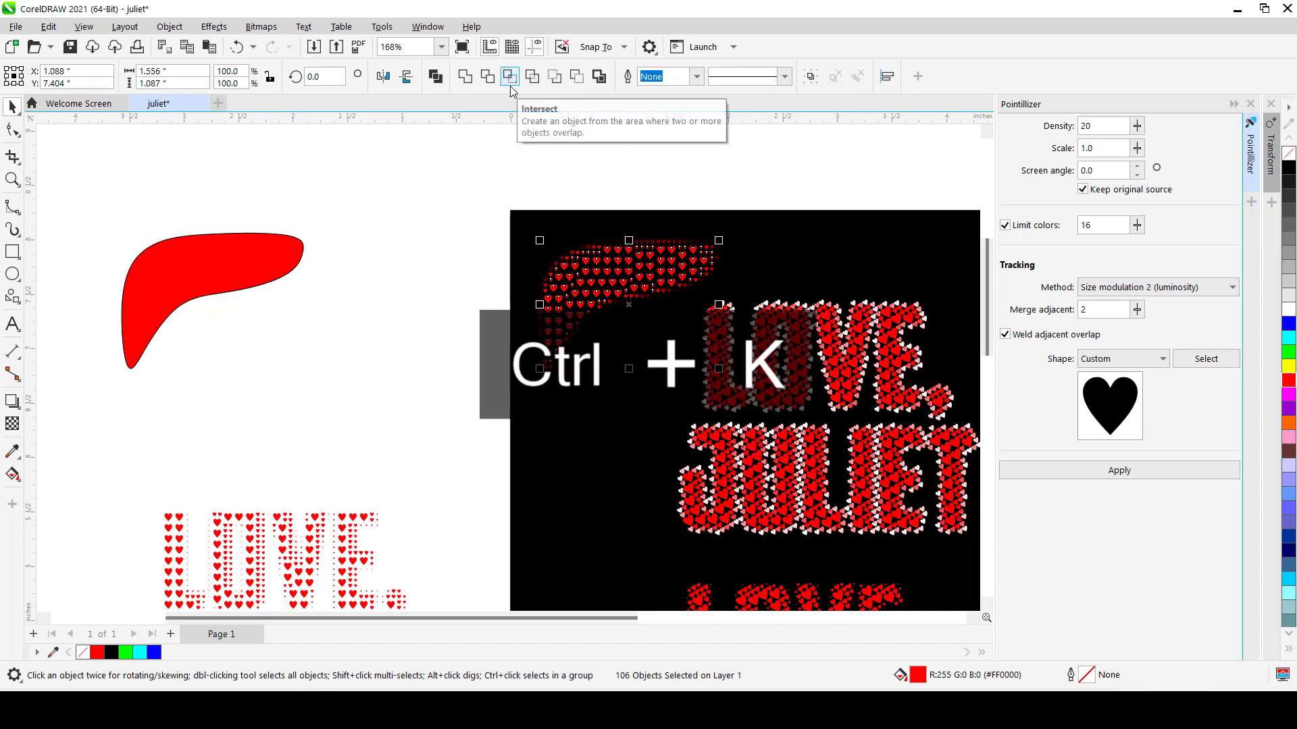
Step: Color the hearts along the swoosh's upper arm cyan and those in its lower arm orange
click(557, 189)
drag(591, 189, 744, 289)
click(1290, 340)
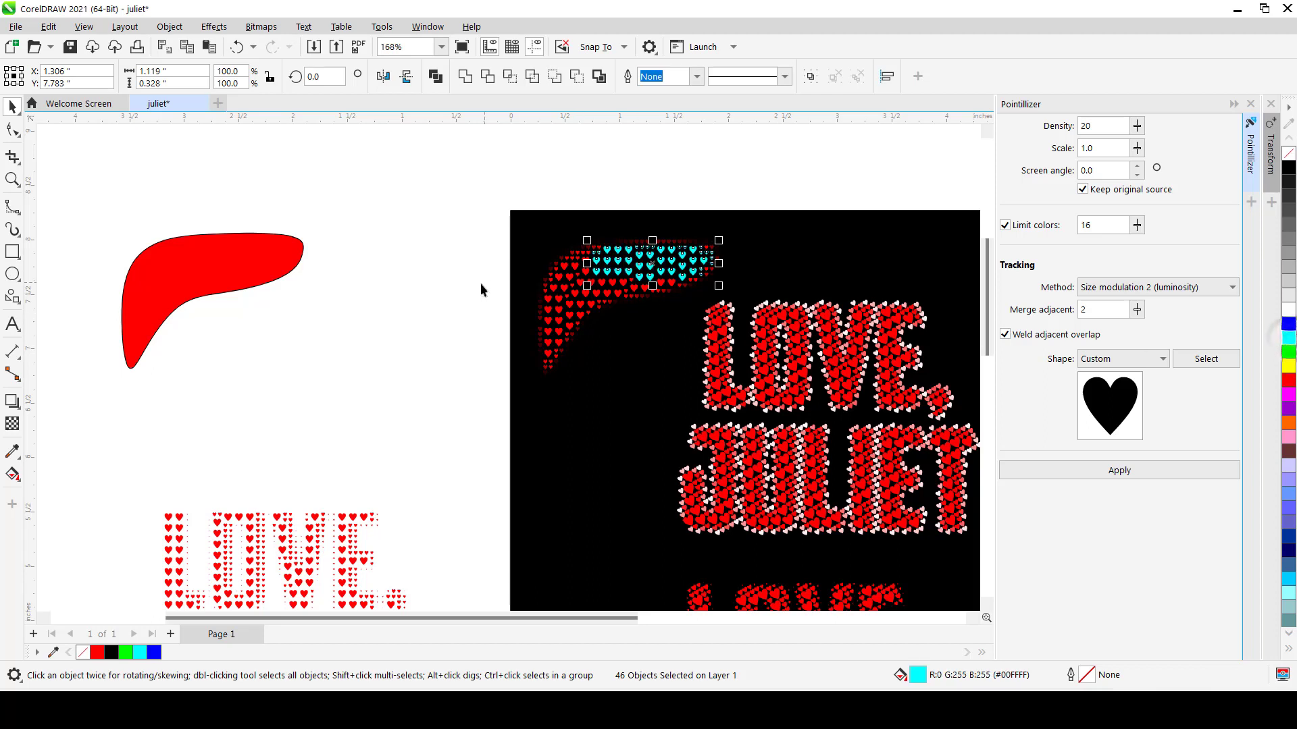
drag(480, 289, 600, 361)
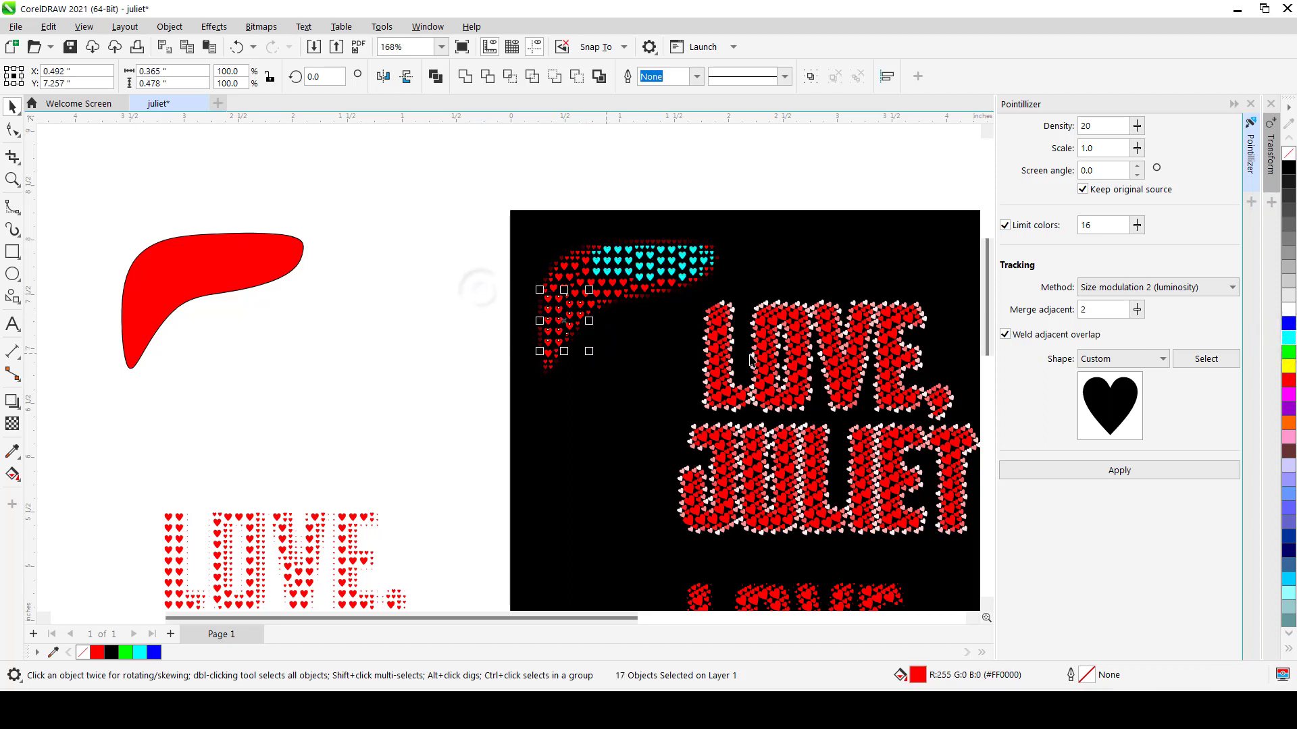
click(1287, 423)
Step: Color the hearts at the swoosh's bend magenta and those near its lower tip green
drag(473, 216, 615, 312)
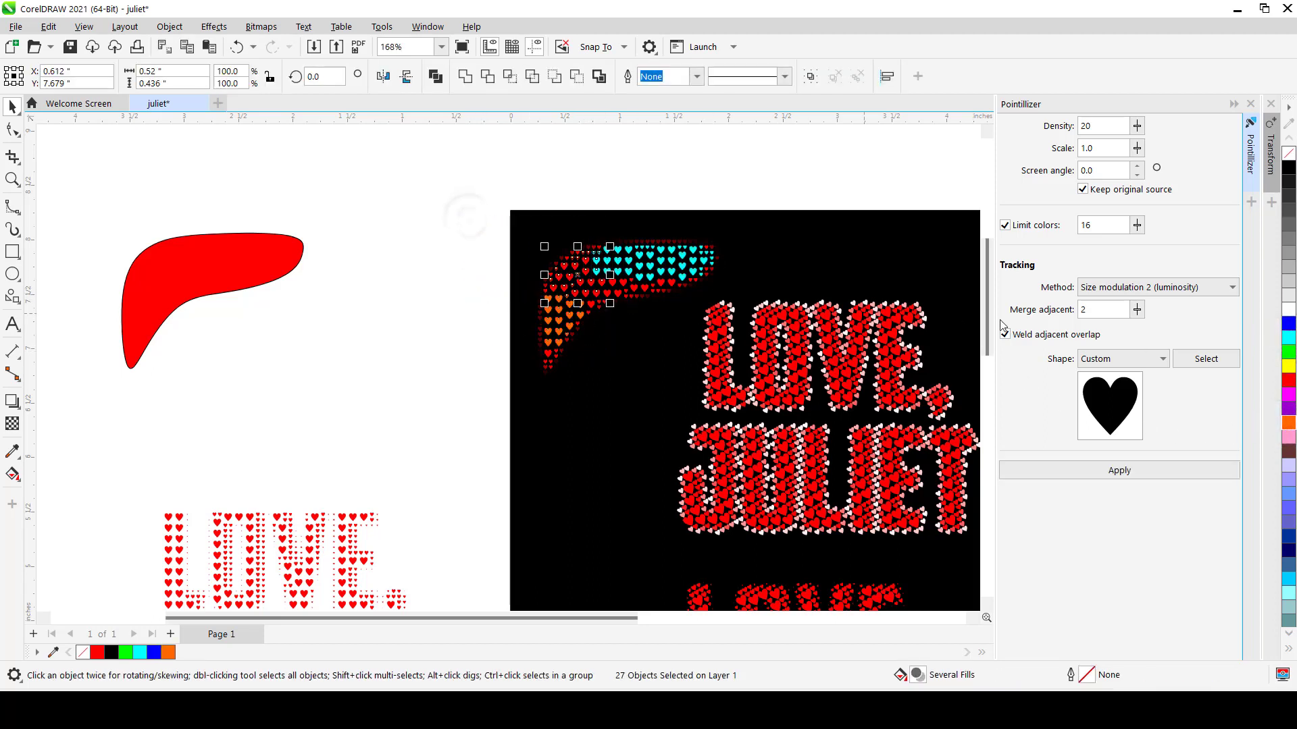
click(1290, 399)
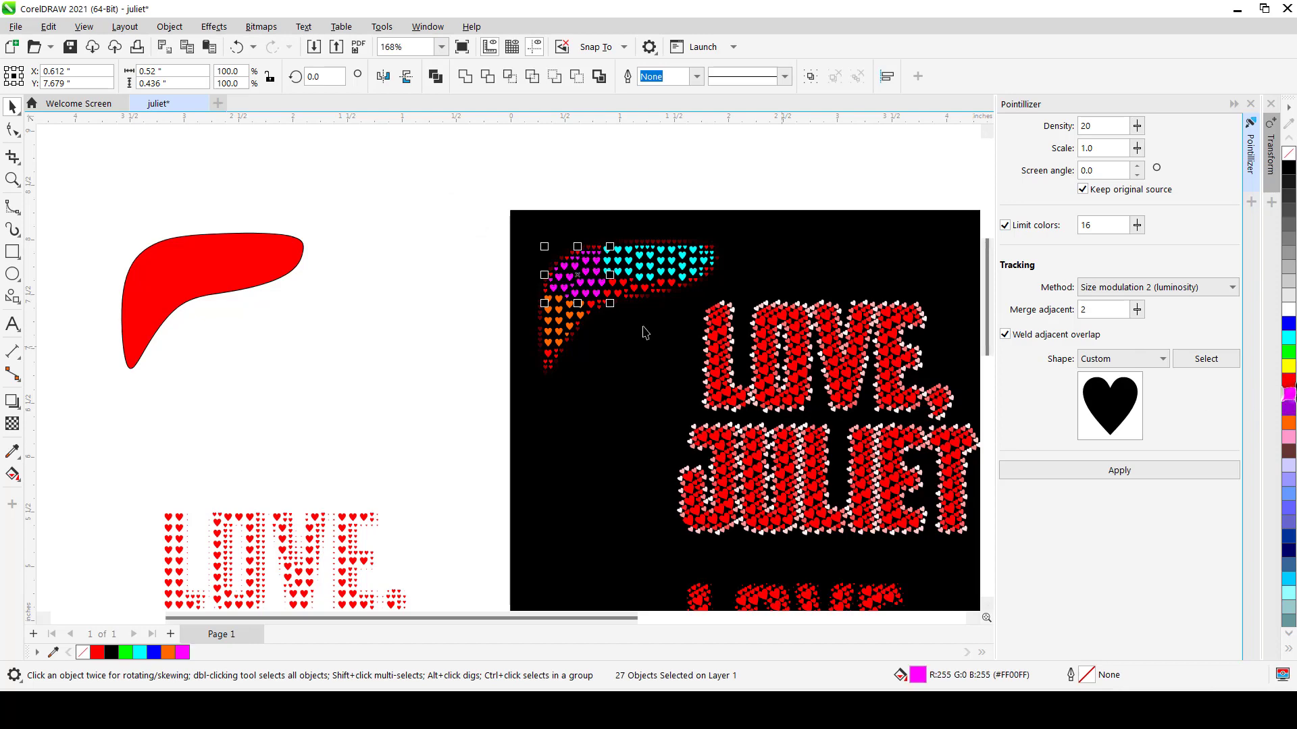
click(472, 295)
scroll(588, 331, up, 2)
drag(483, 342, 567, 409)
click(1288, 354)
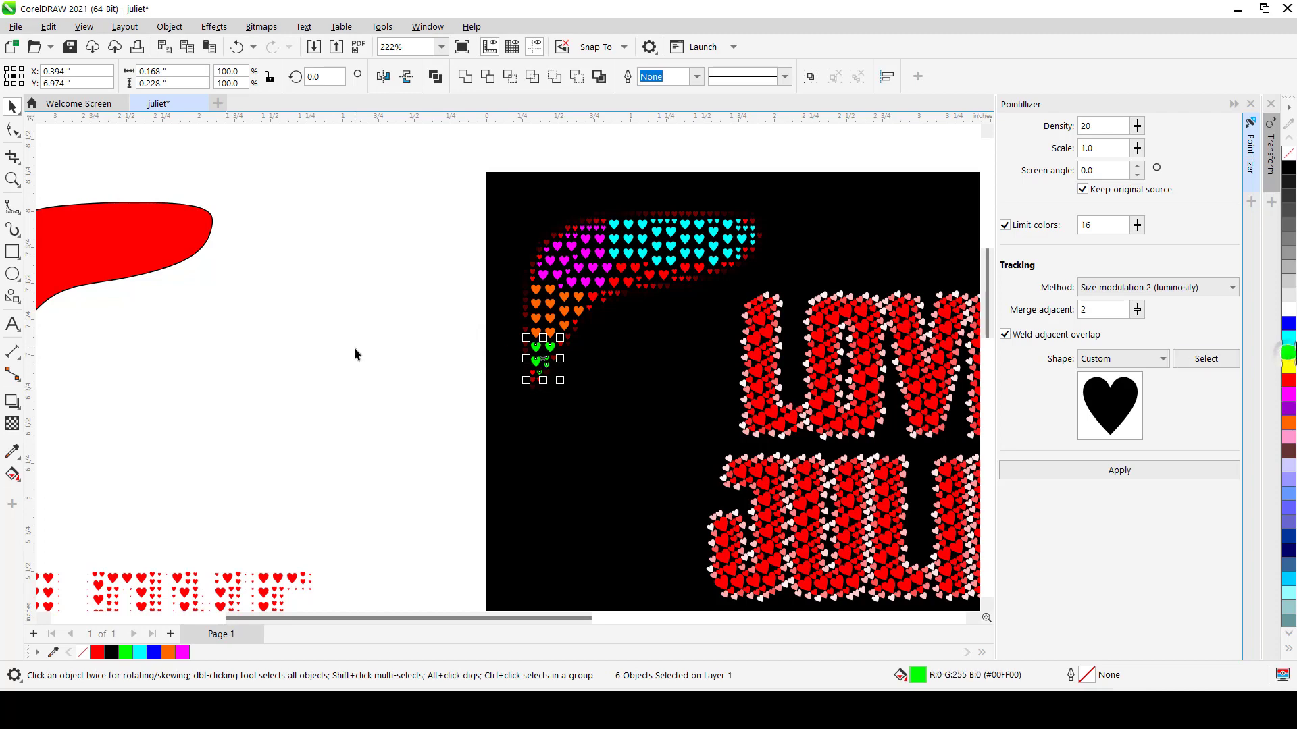
click(354, 347)
Step: Shift the middle lettering to the right, duplicate it and lay the copy over it, offset about 0.08 in to the right
scroll(374, 367, down, 4)
scroll(419, 352, up, 2)
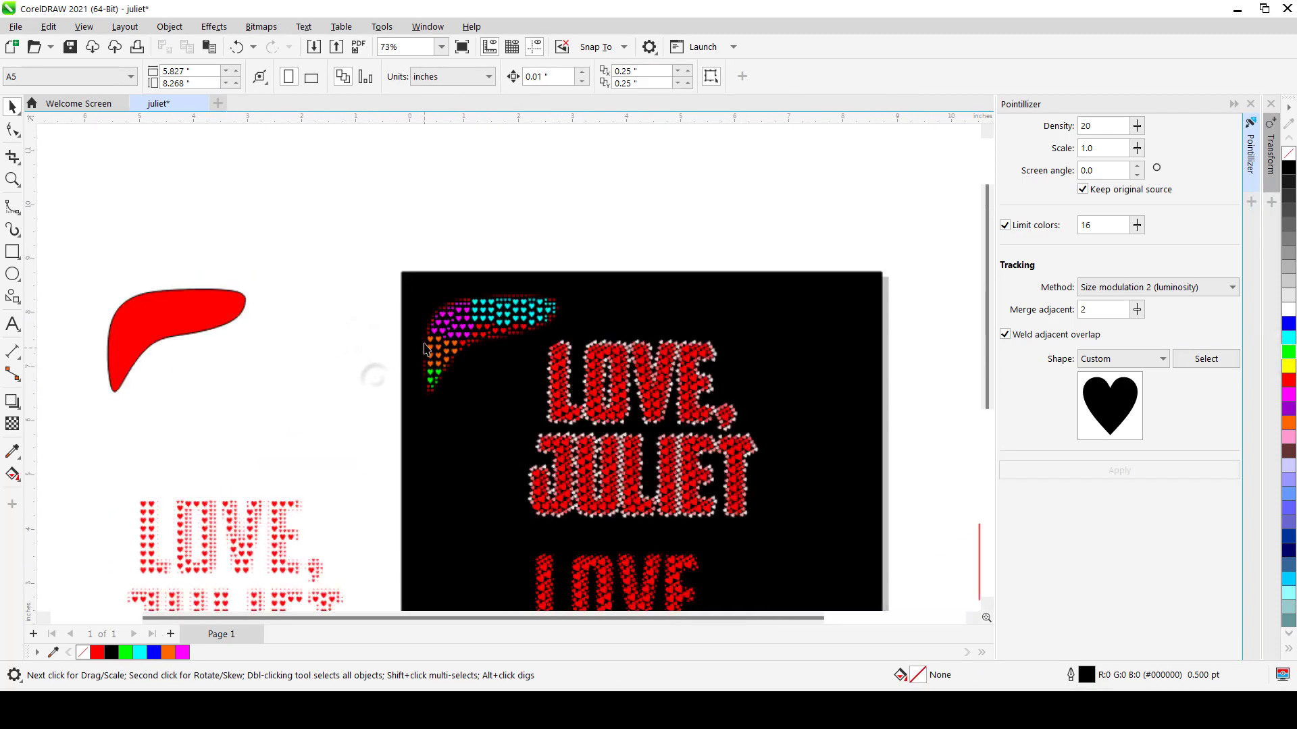
scroll(442, 407, down, 3)
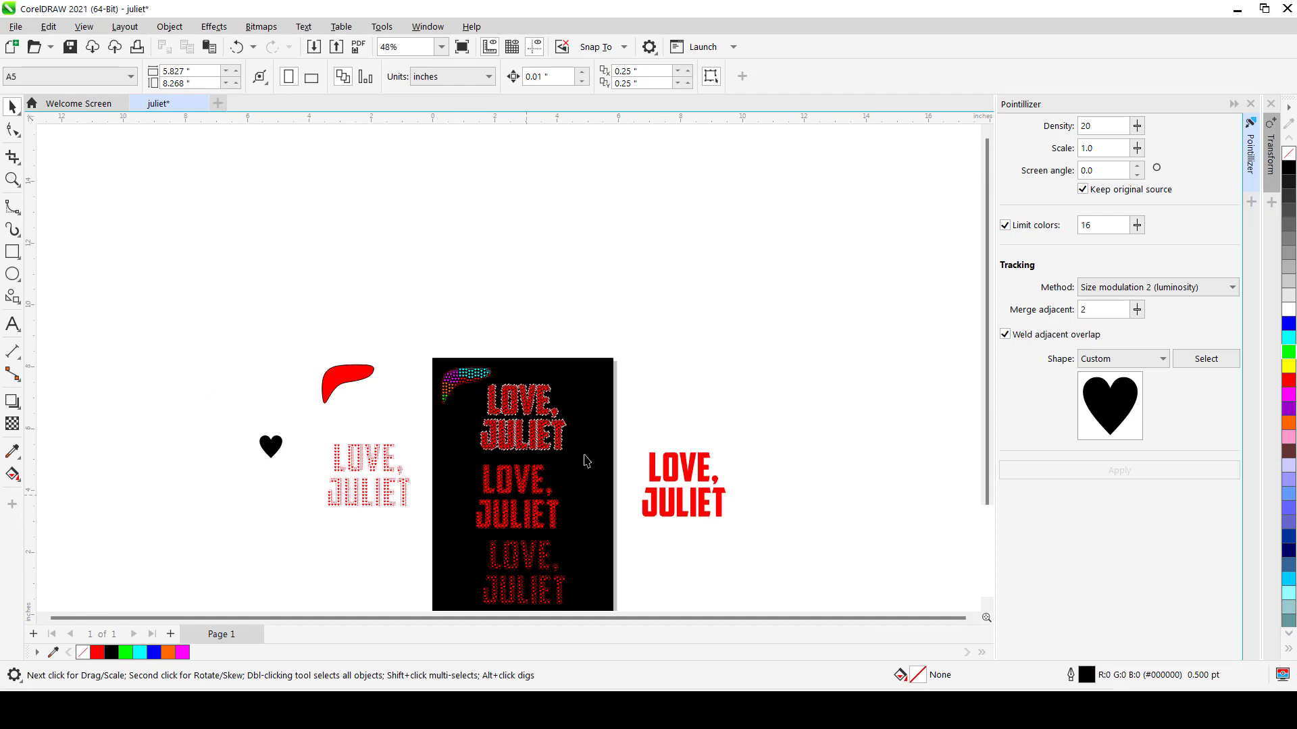
scroll(561, 378, down, 1)
scroll(516, 480, up, 4)
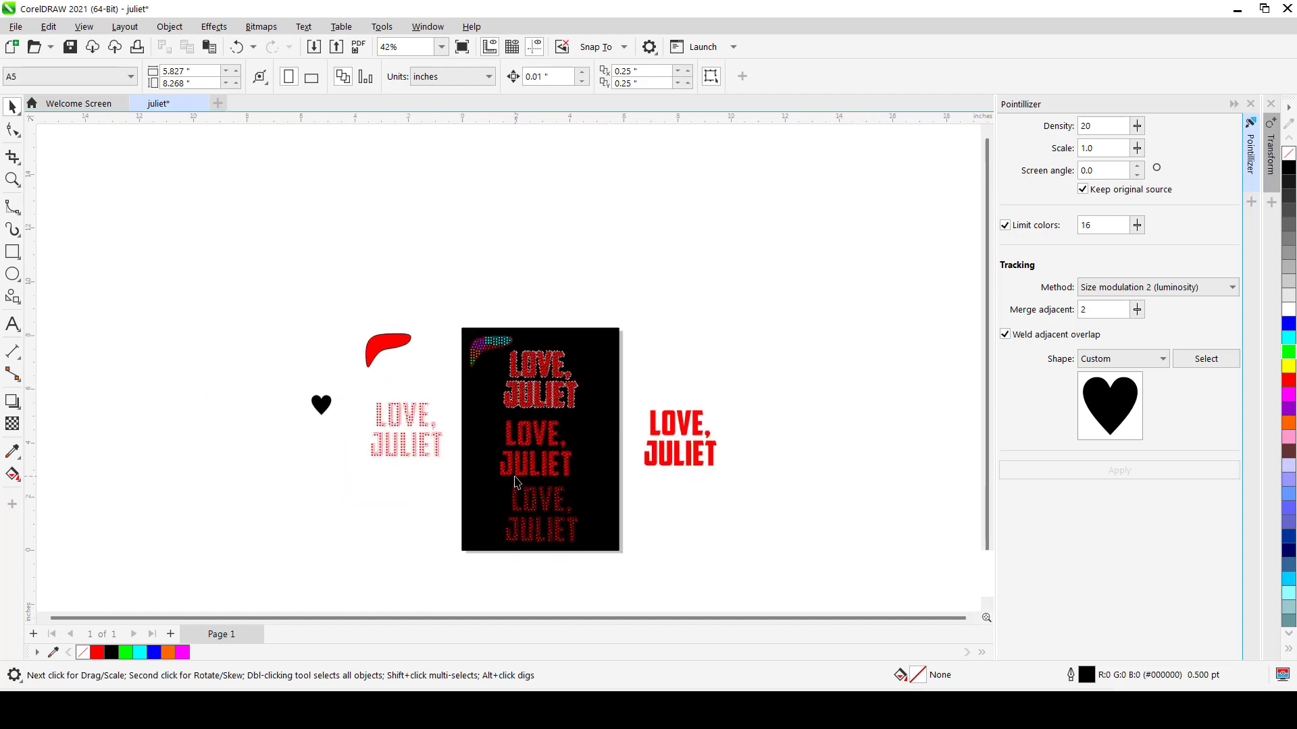
scroll(571, 413, up, 3)
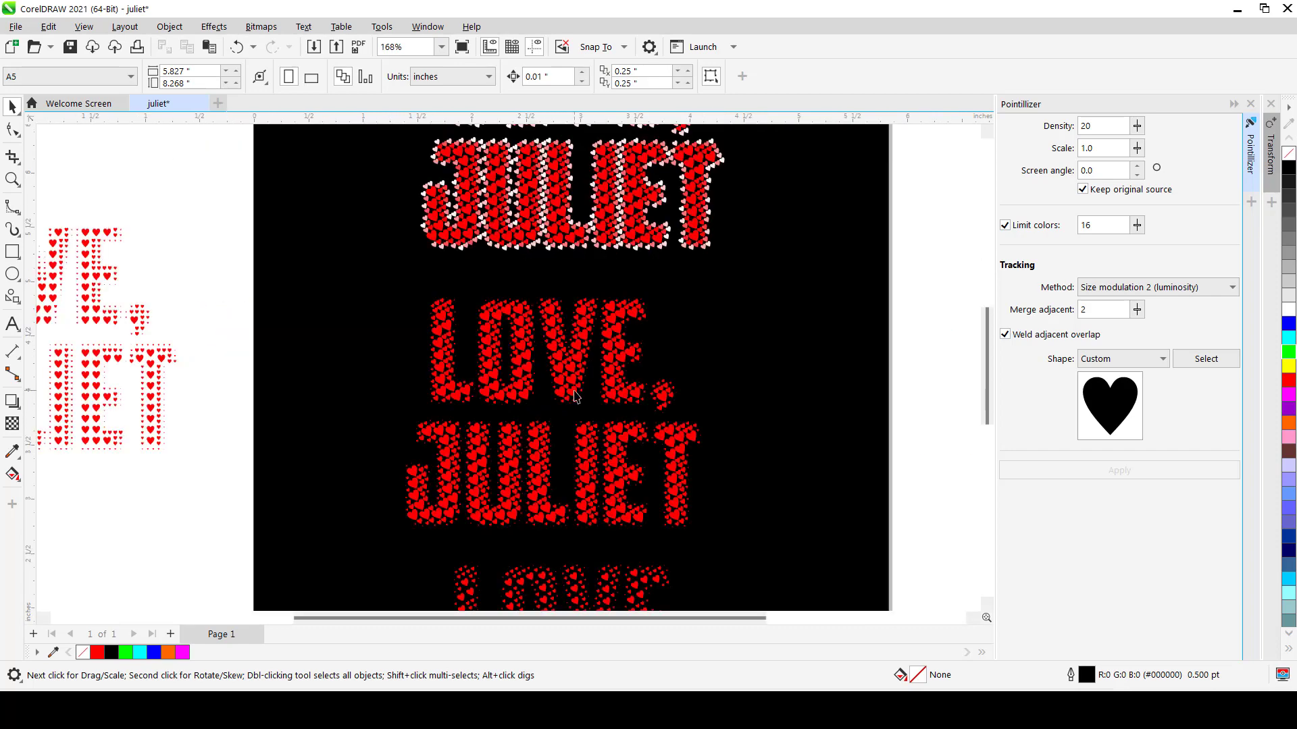
drag(576, 397, 663, 373)
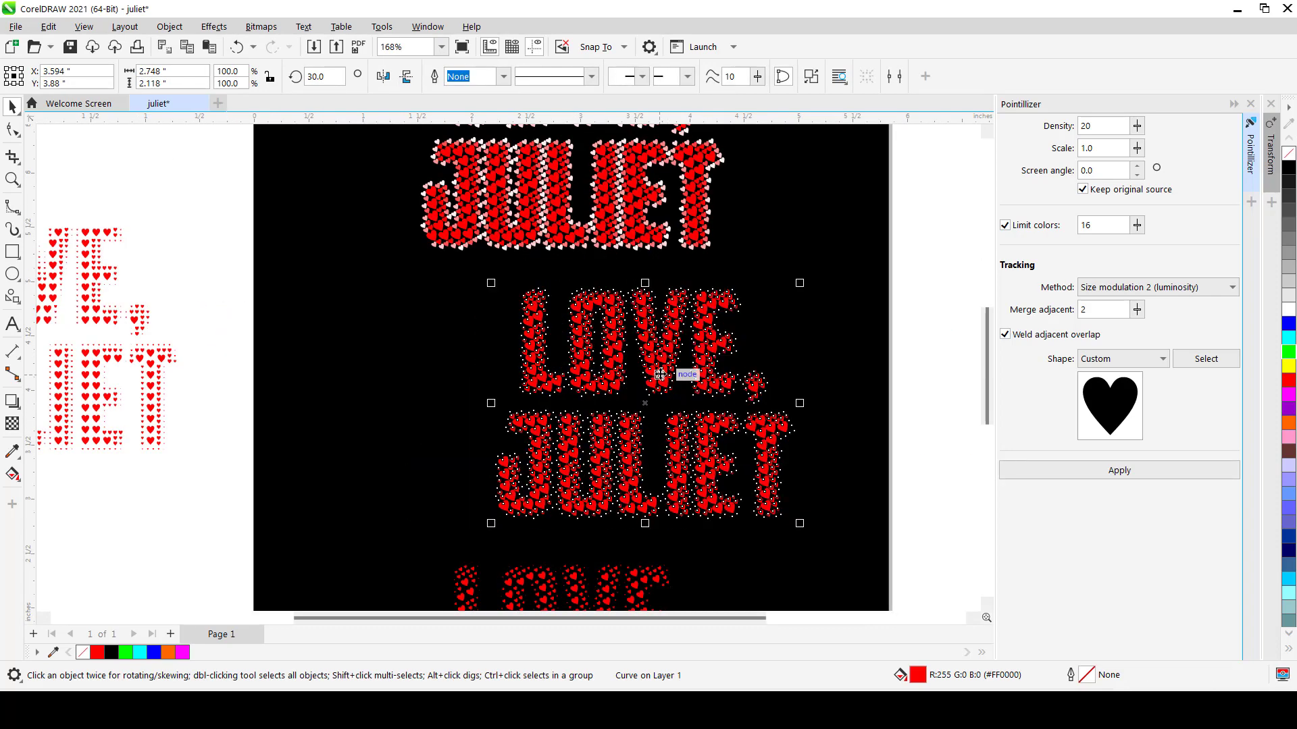
key(ctrl+d)
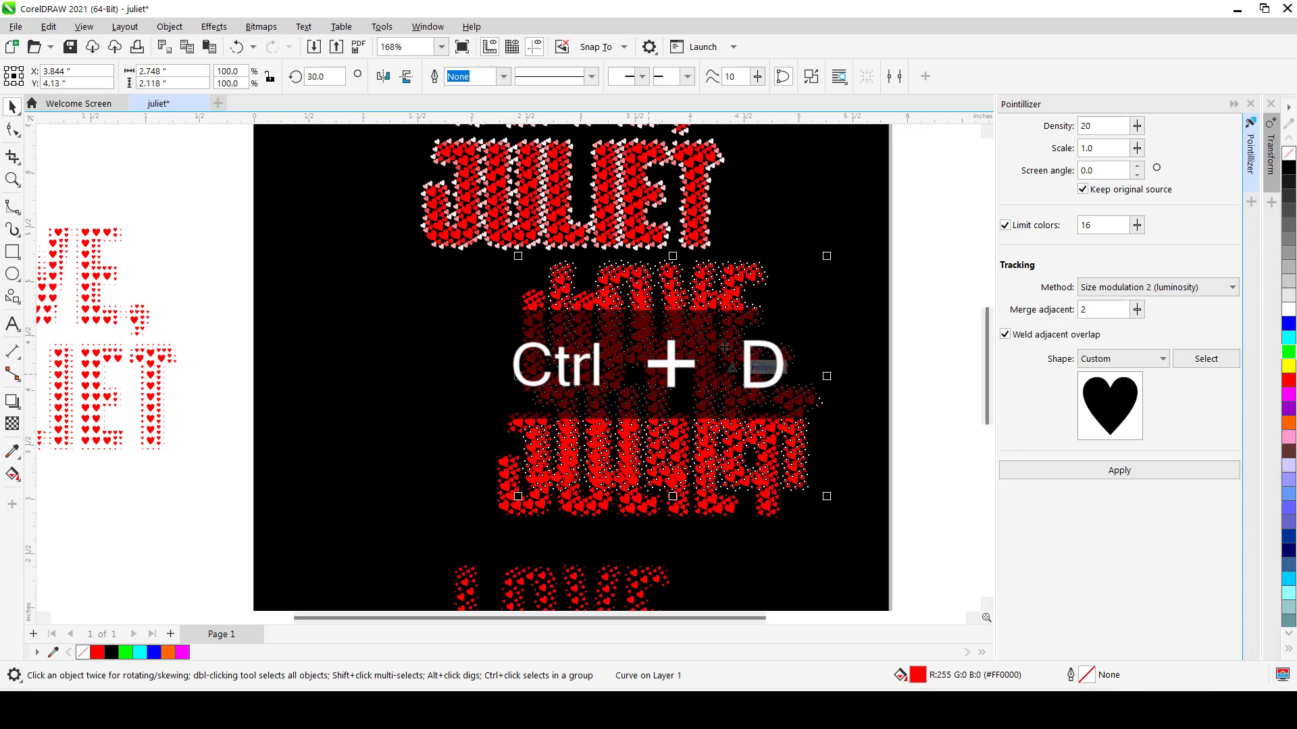
drag(647, 309, 625, 334)
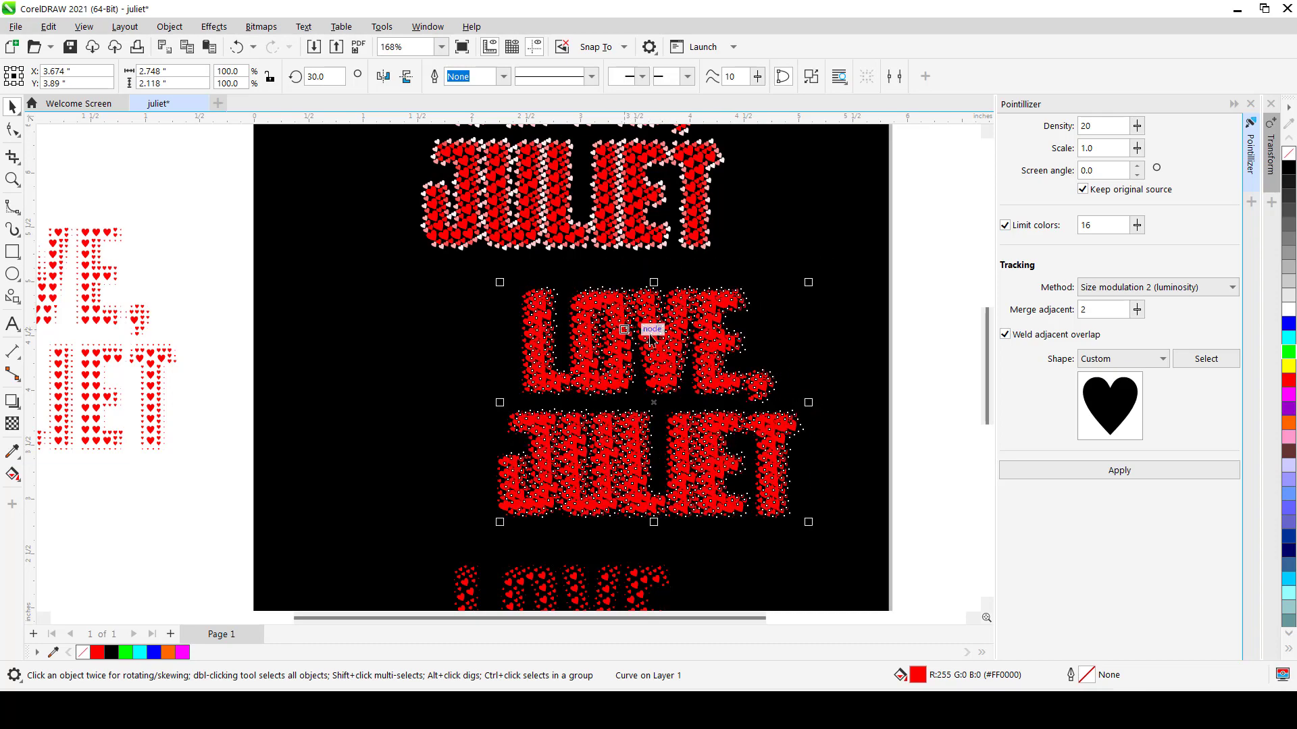
Step: Try an orange and a magenta fill on the duplicated lettering and inspect the layered hearts
click(1289, 423)
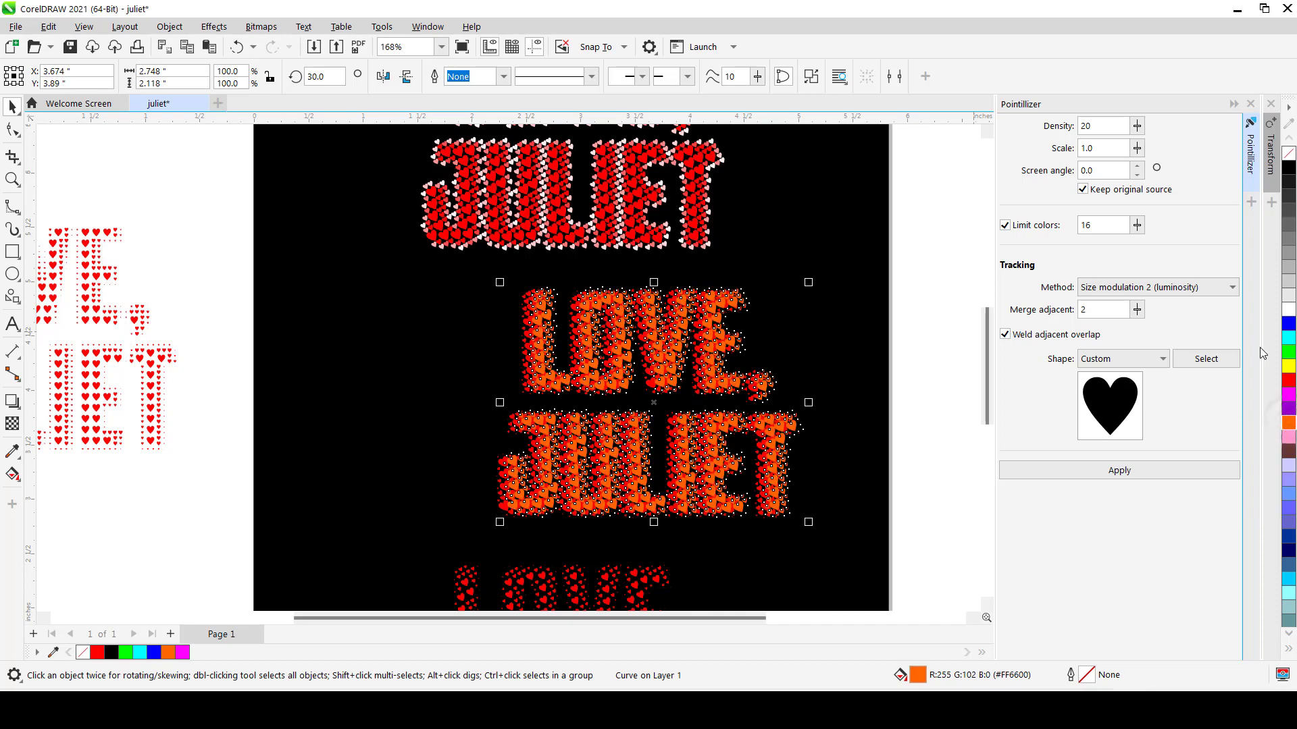
click(1290, 397)
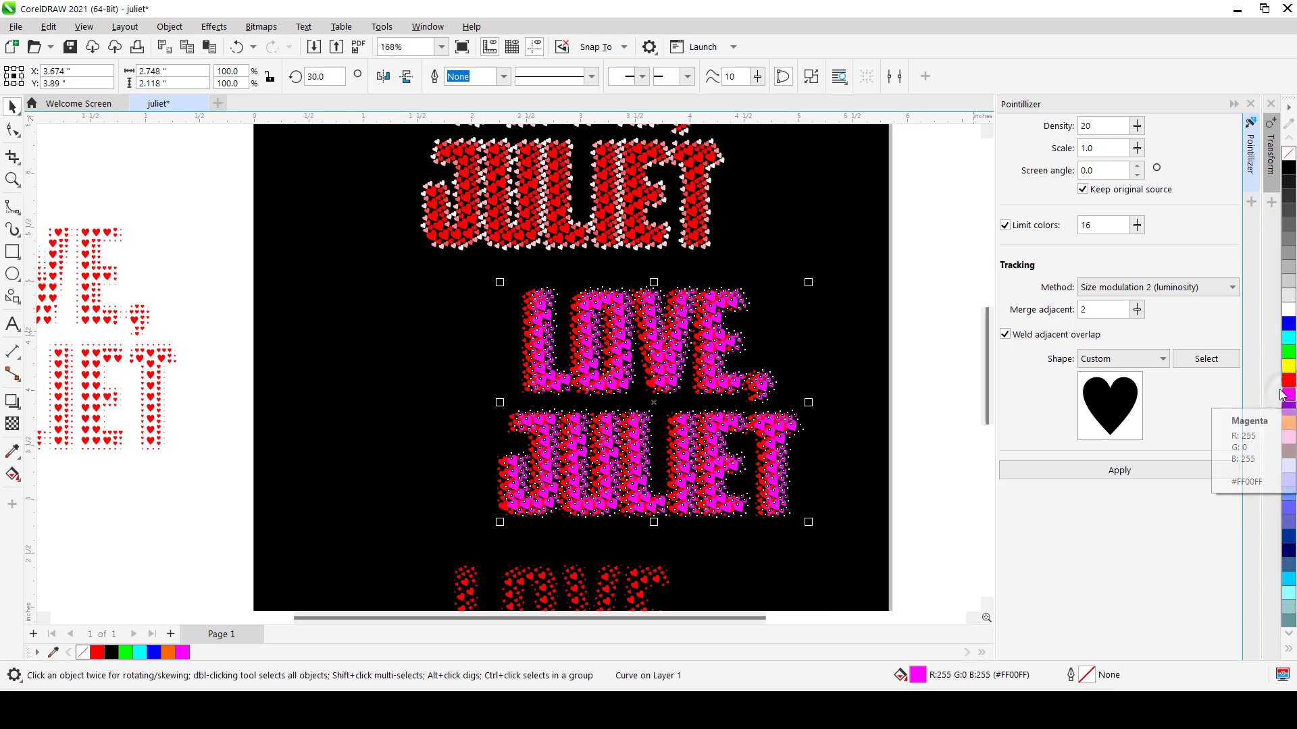
click(906, 390)
scroll(722, 469, up, 2)
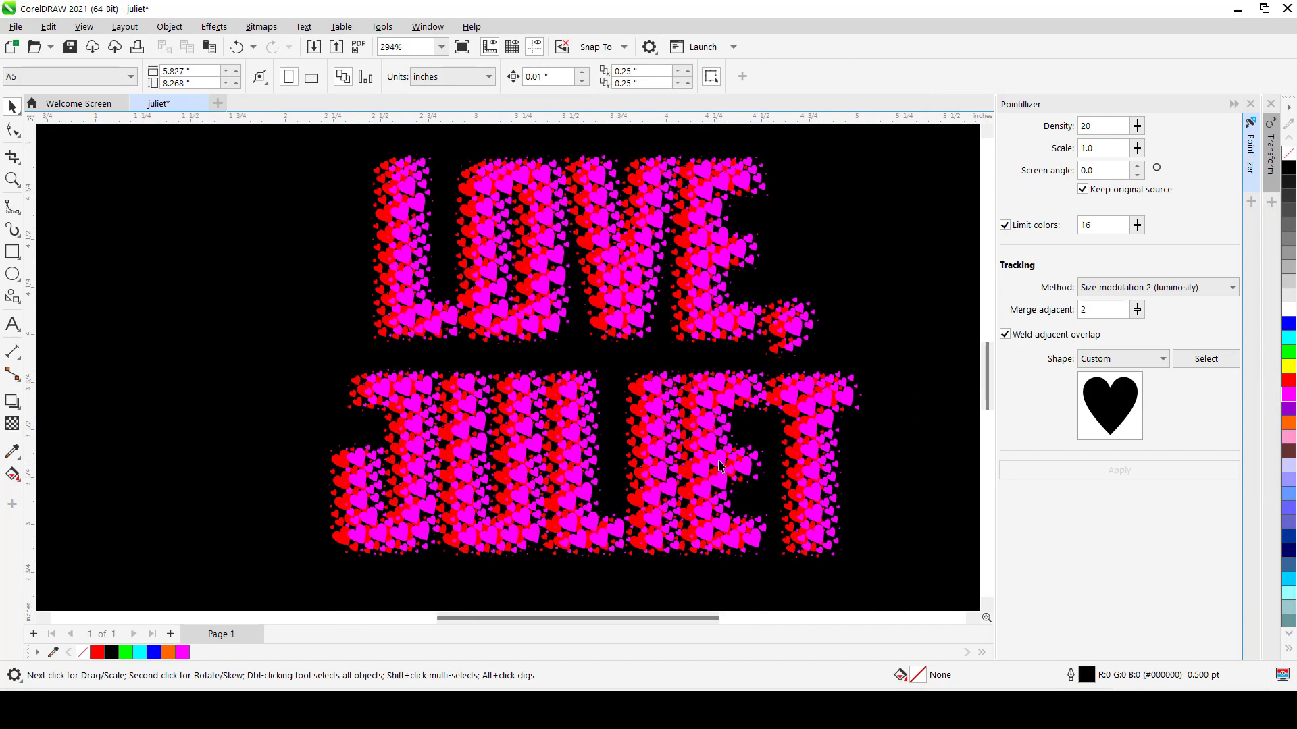
Step: Fill the duplicated lettering white and fine-tune its offset over the red hearts
click(719, 464)
scroll(702, 425, down, 2)
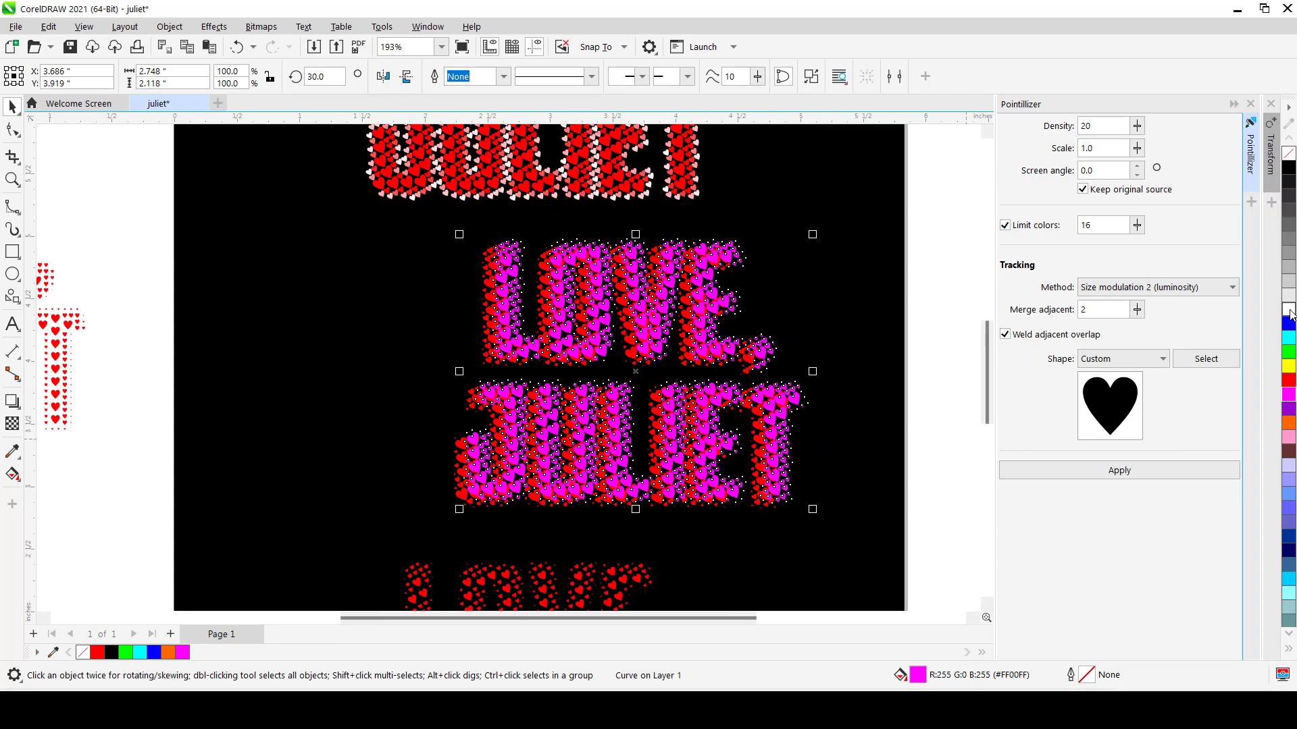
click(1289, 309)
click(950, 357)
scroll(629, 453, up, 2)
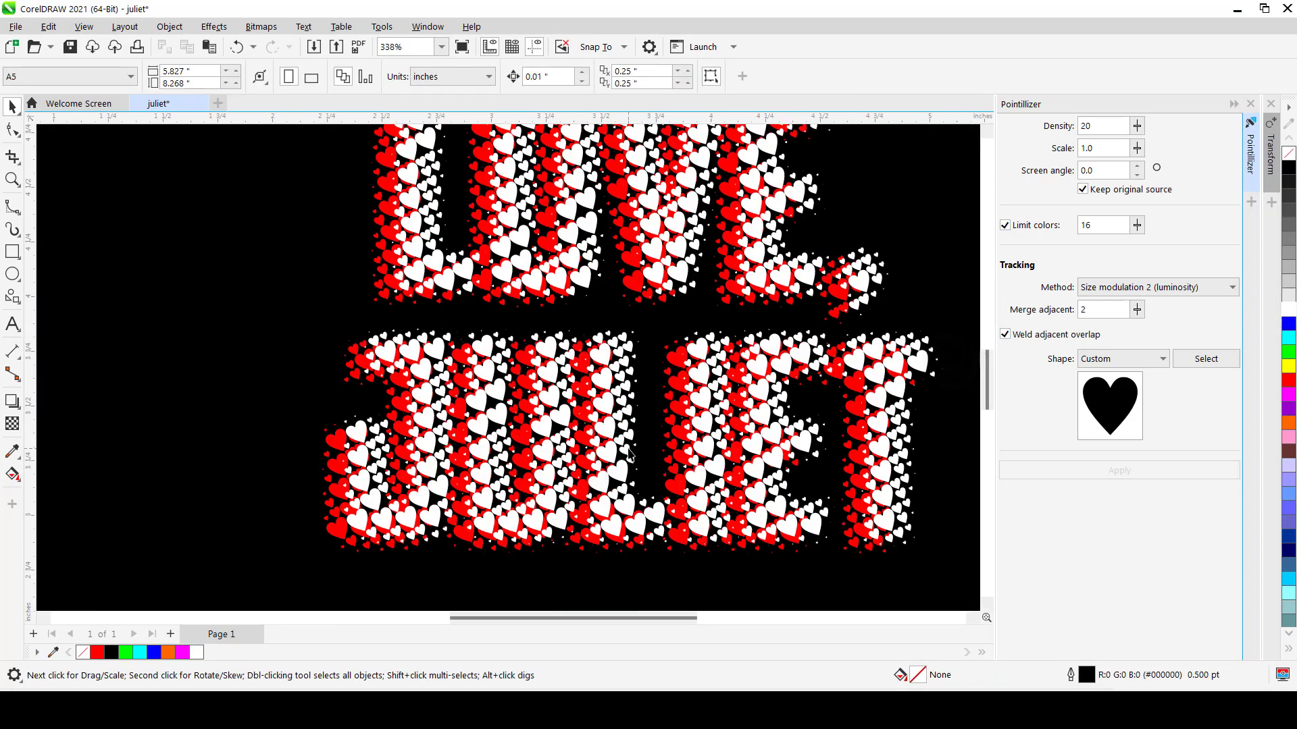
click(594, 420)
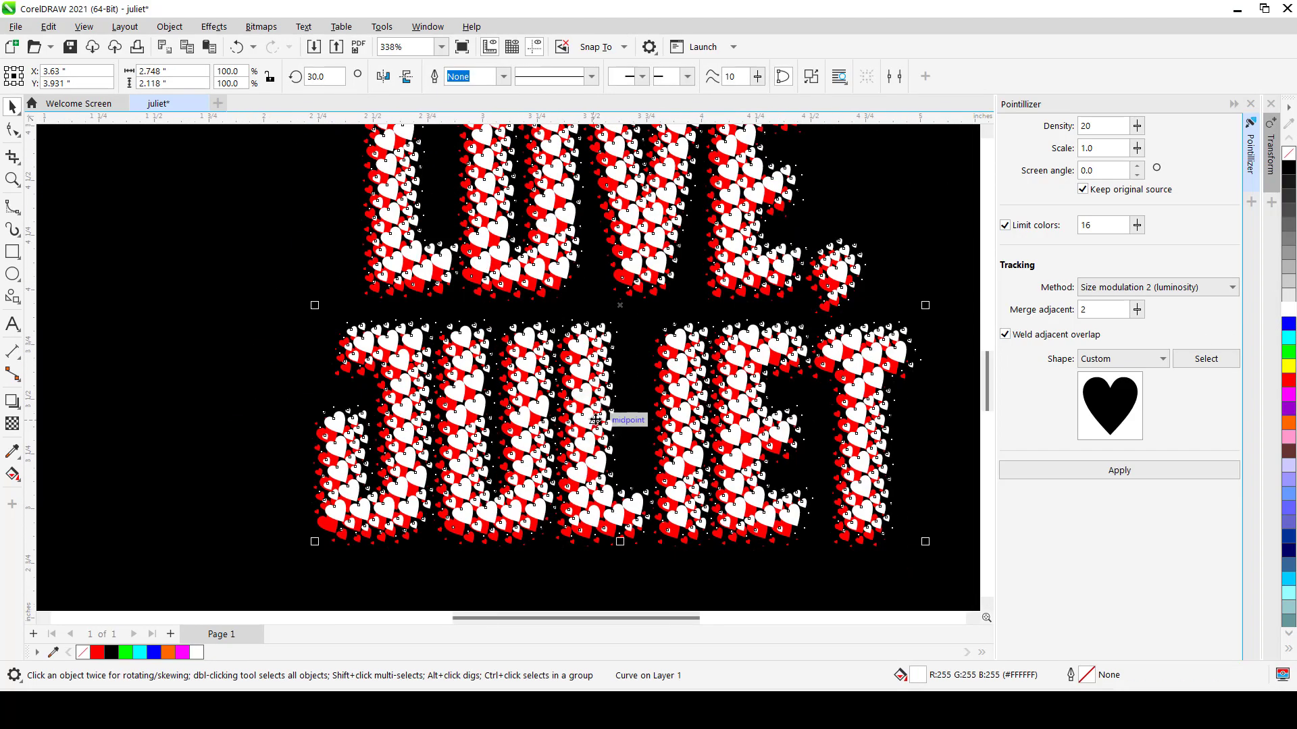
Step: Apply a uniform transparency of about 46 to the white duplicate lettering
scroll(594, 420, down, 7)
scroll(743, 419, up, 5)
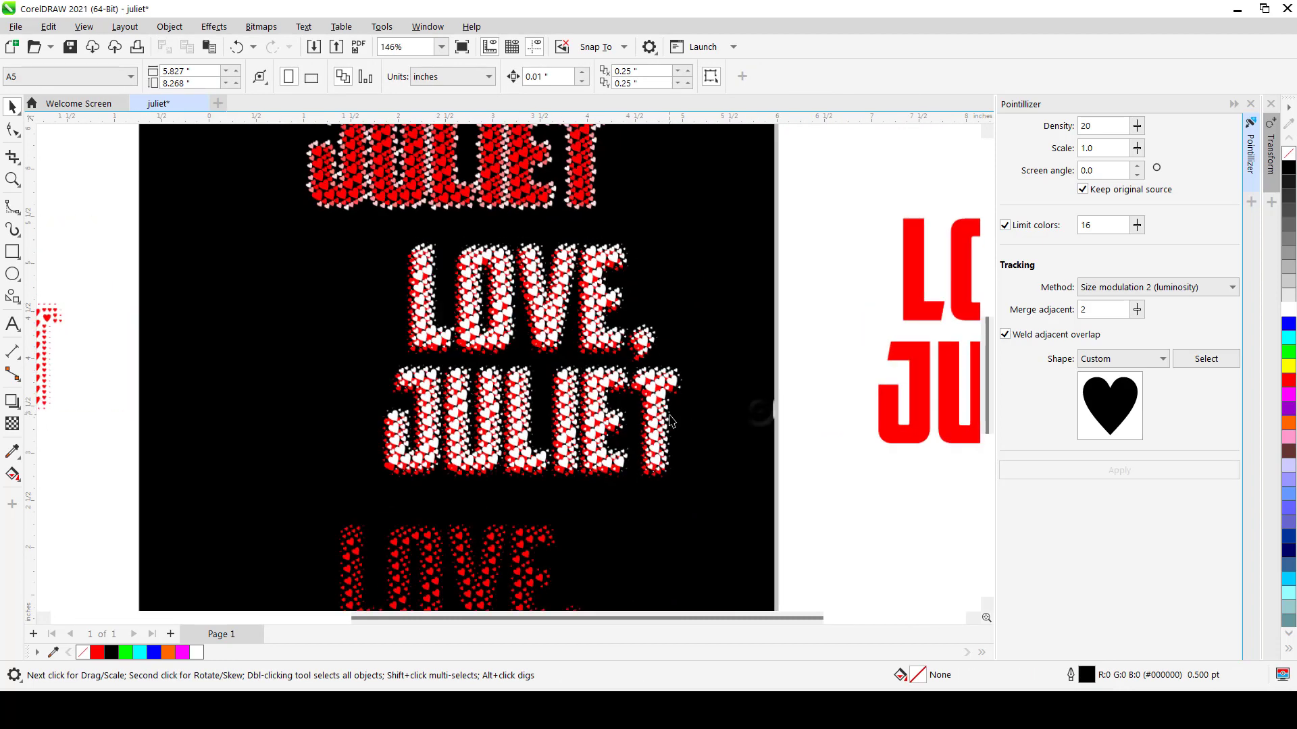
click(12, 424)
click(450, 528)
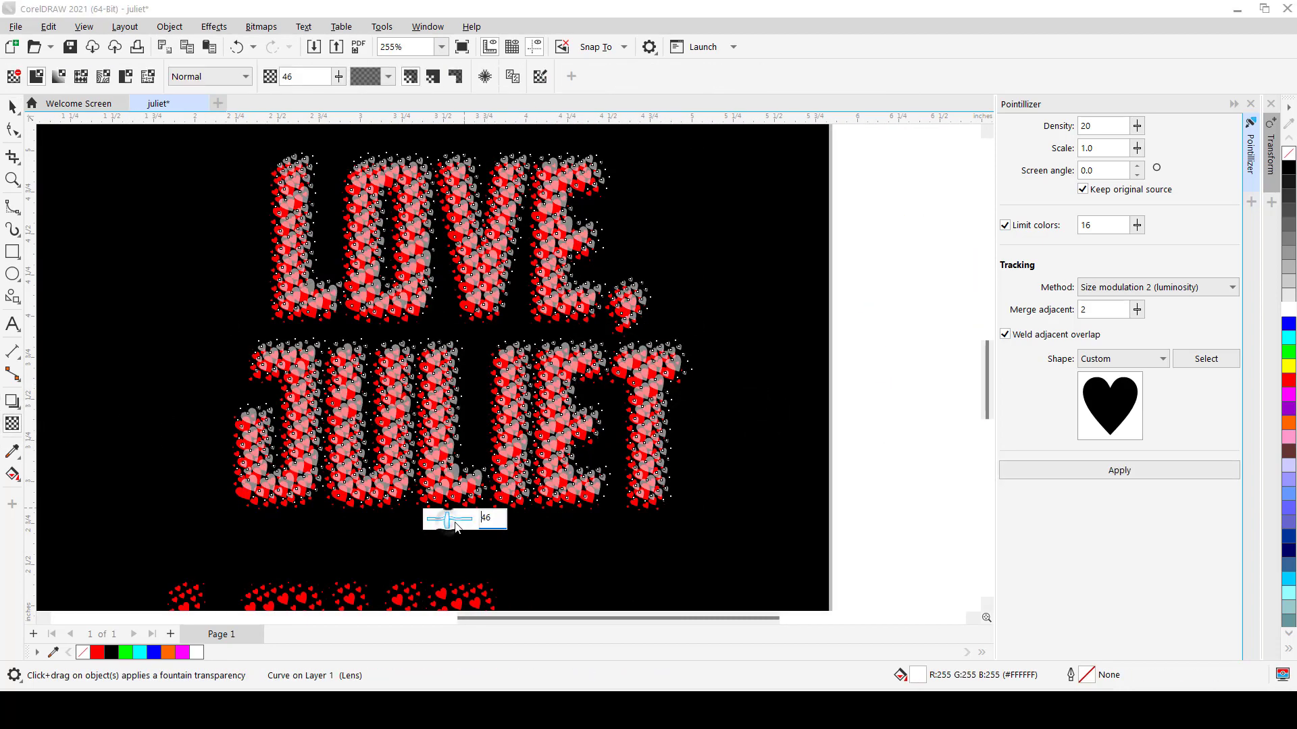
click(12, 106)
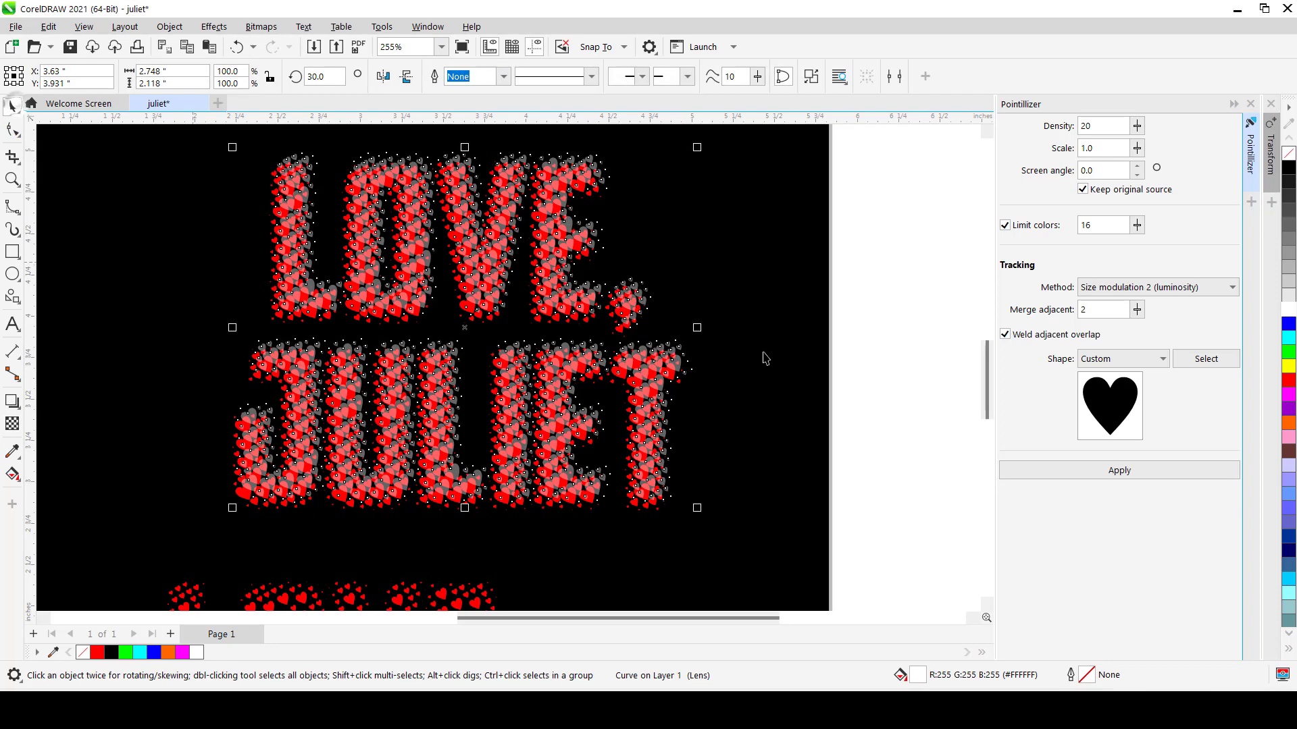
Step: Deselect the transparent duplicate lettering and collapse the Pointillizer docker to free up drawing space
click(905, 363)
scroll(672, 456, down, 2)
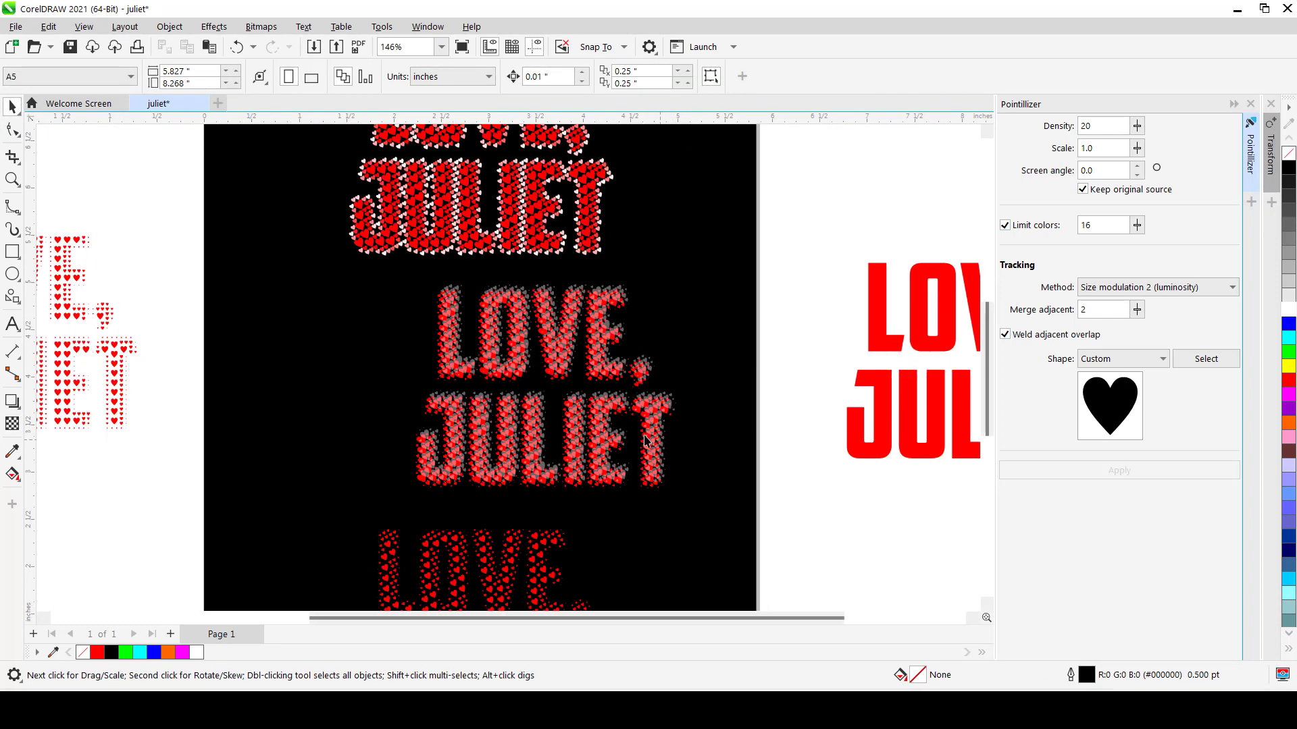
scroll(645, 441, down, 3)
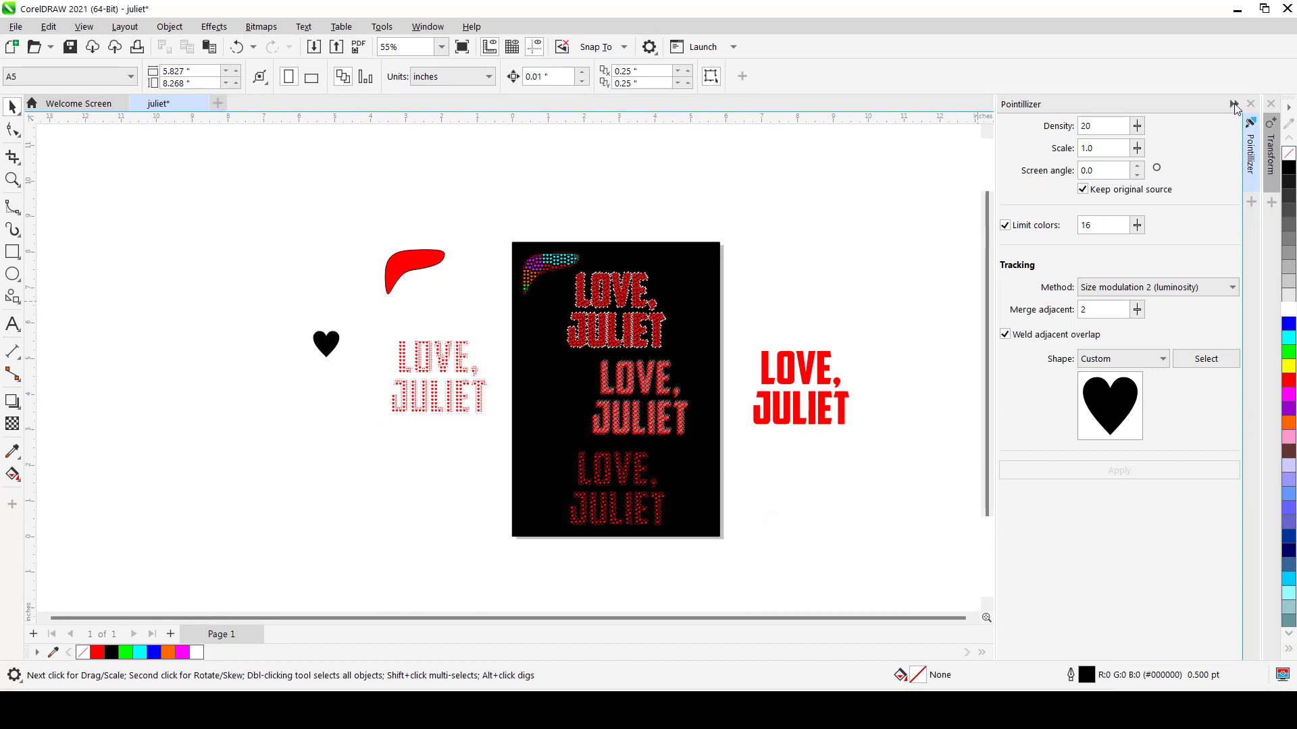
click(1233, 104)
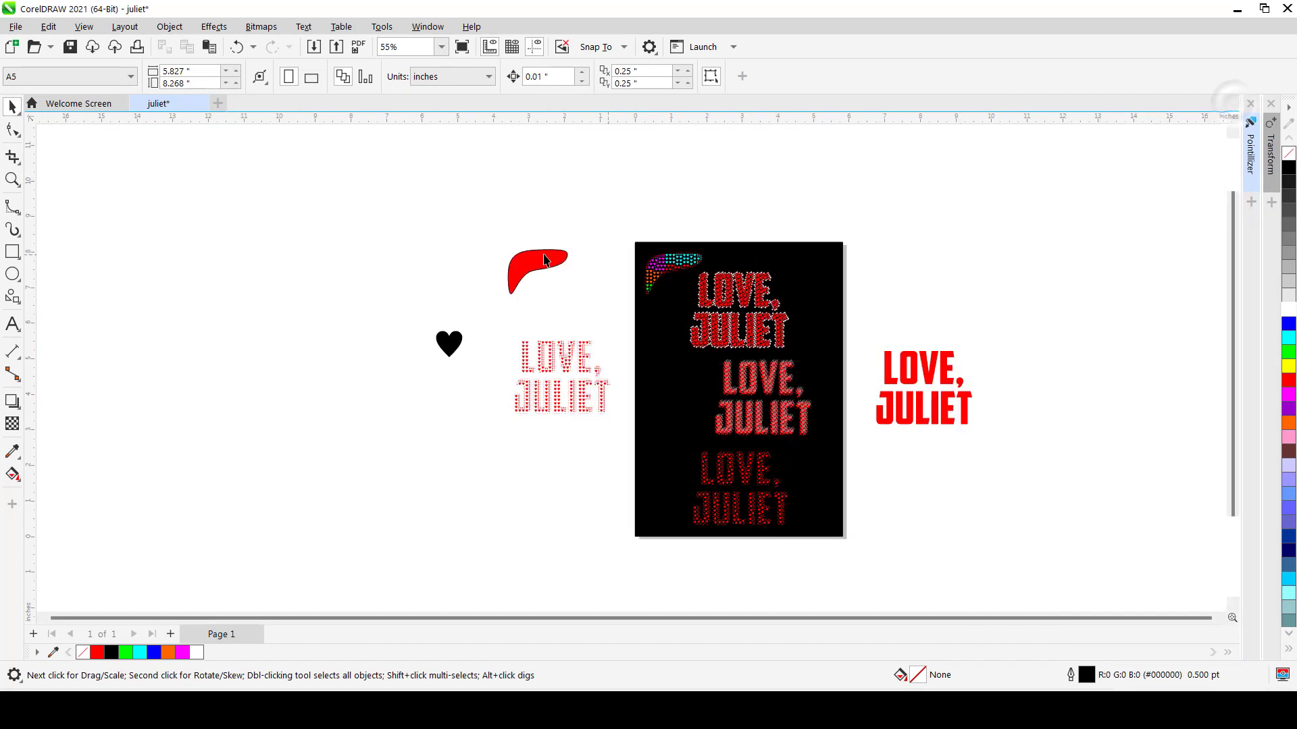
Step: Delete the solid red curved shape lying outside the black page, above the dotted lettering
drag(511, 310, 439, 312)
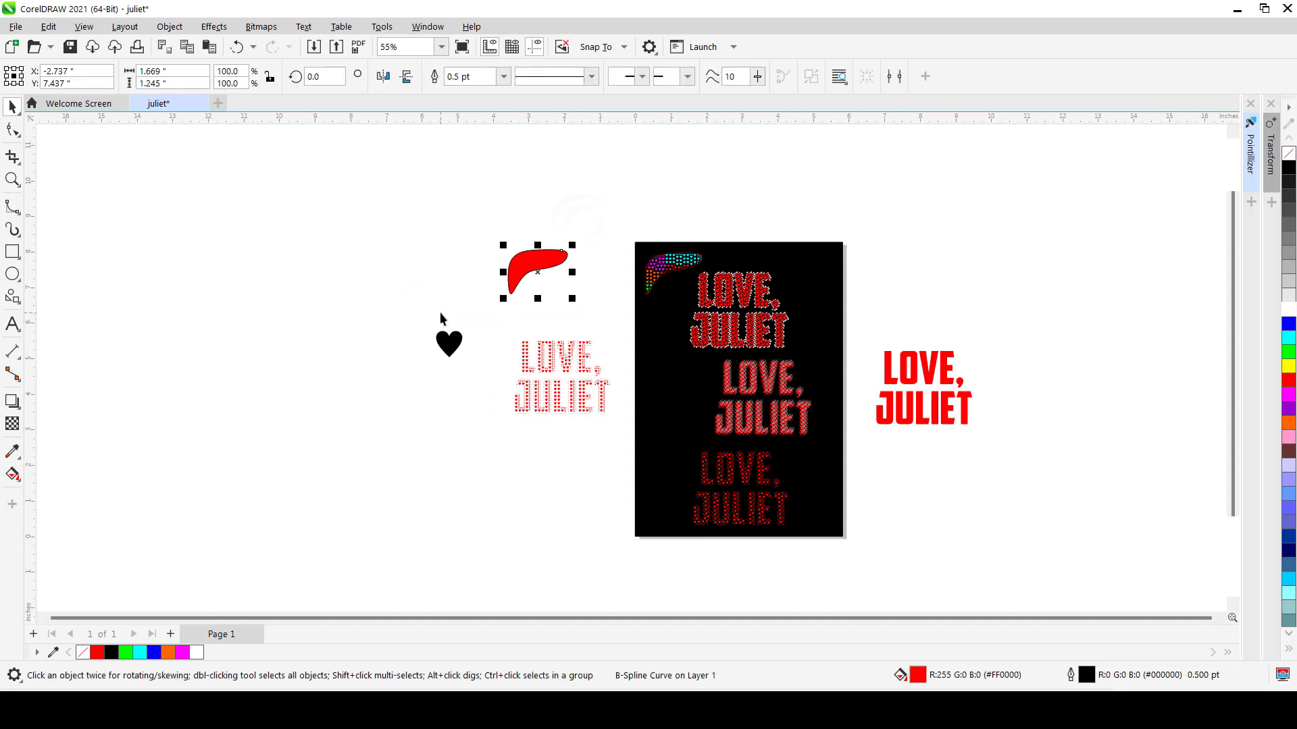
key(Delete)
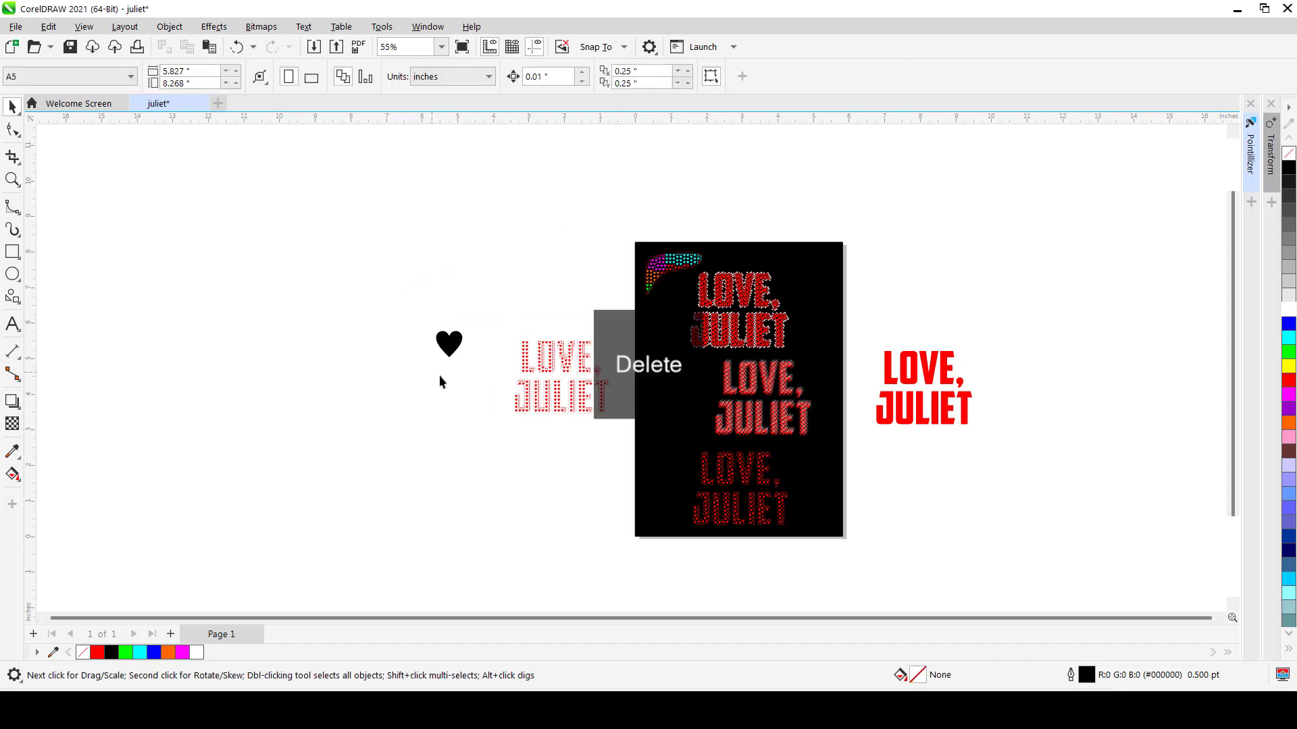
scroll(607, 390, up, 1)
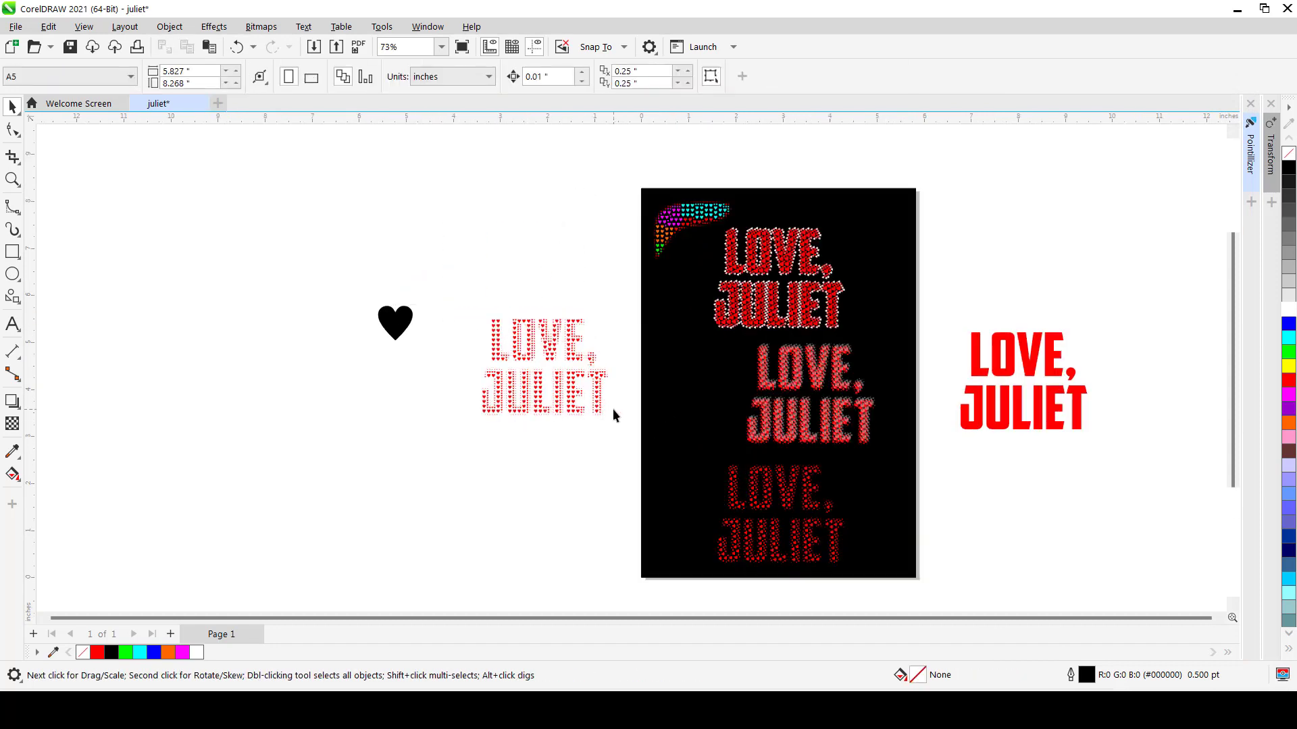